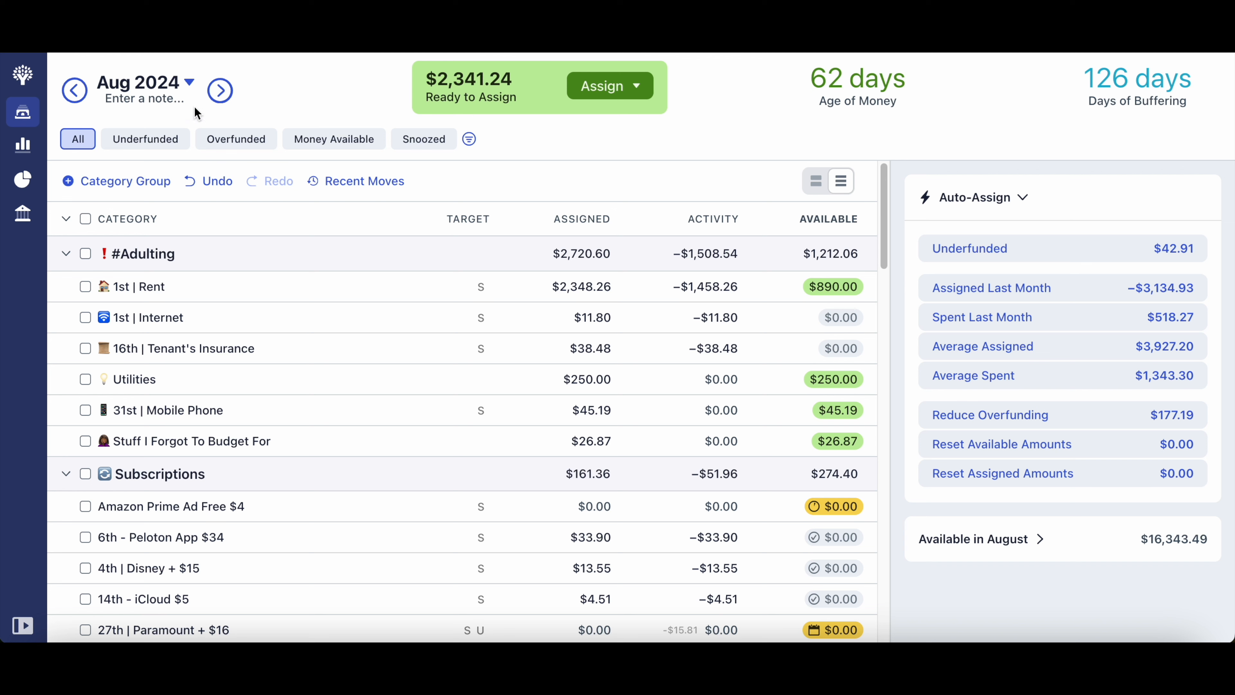
- Switch the budget to September 2024 and assign $635.50 to the 1st | Rent category
{"action": "left_click", "coordinate": [221, 92]}
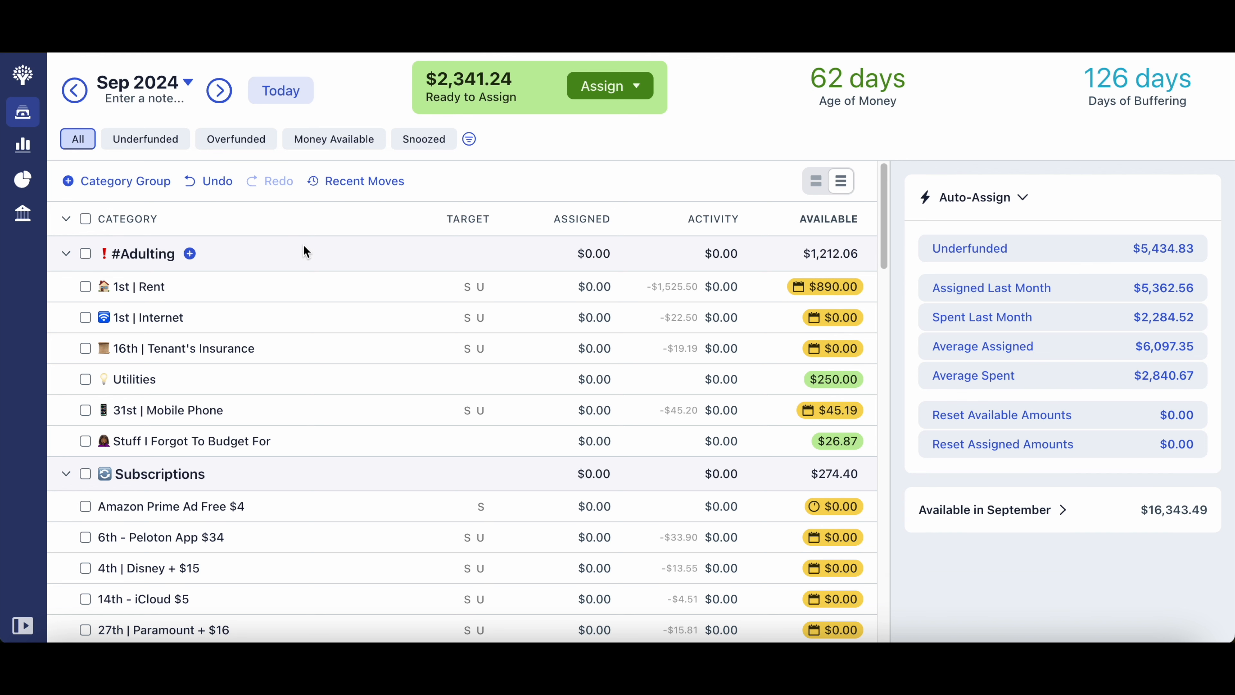
{"action": "left_click", "coordinate": [364, 300]}
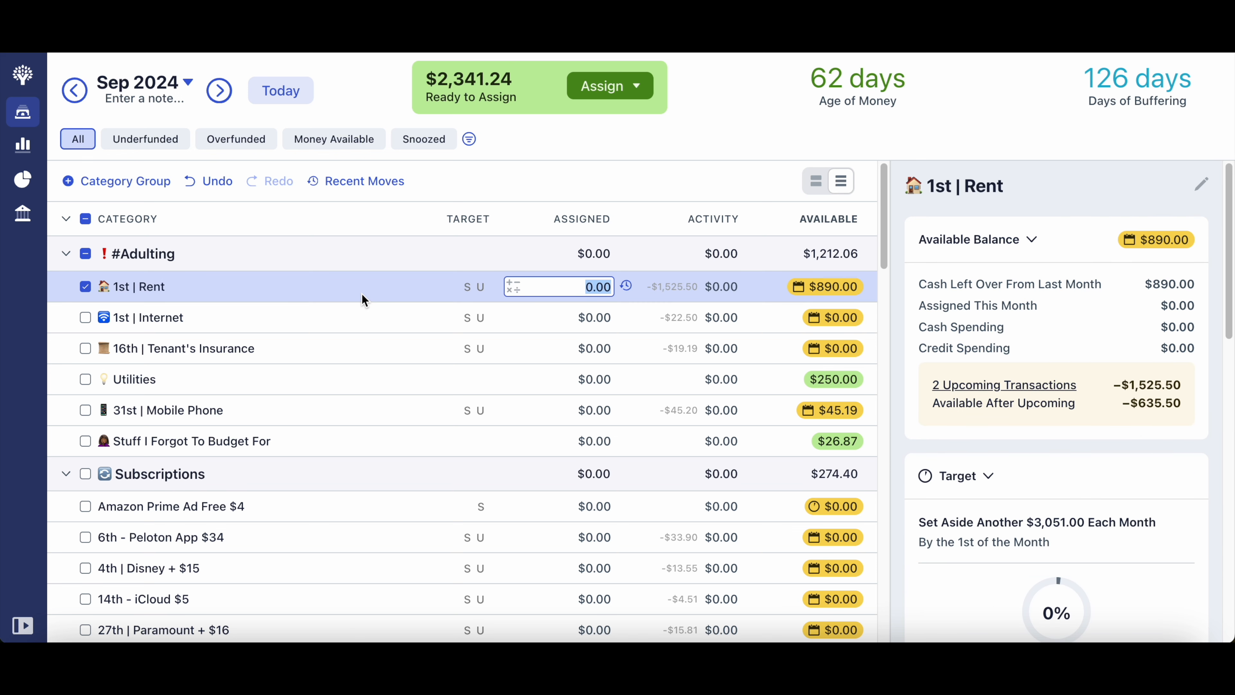
{"action": "type", "text": "635.50"}
{"action": "key", "text": "Return"}
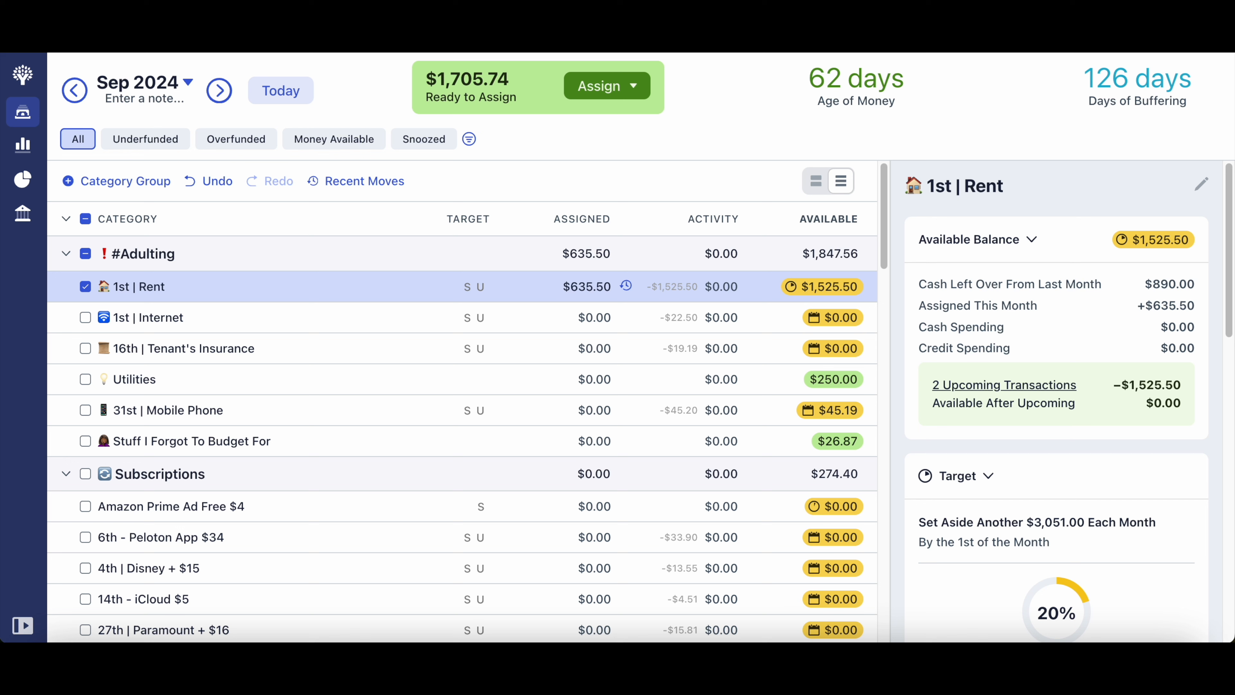
- Assign $22.50 to the 1st | Internet category for September 2024 and deselect it
{"action": "left_click", "coordinate": [570, 325]}
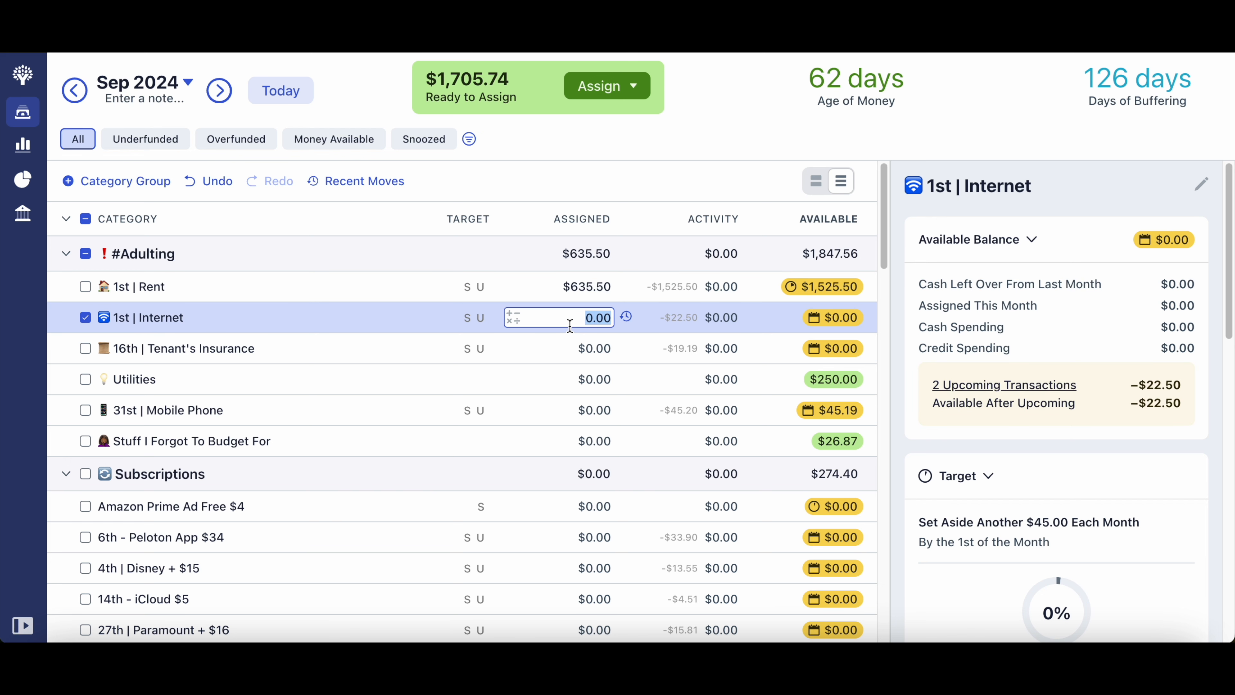
{"action": "type", "text": "22.45"}
{"action": "key", "text": "BackSpace"}
{"action": "key", "text": "BackSpace"}
{"action": "type", "text": "50"}
{"action": "key", "text": "Return"}
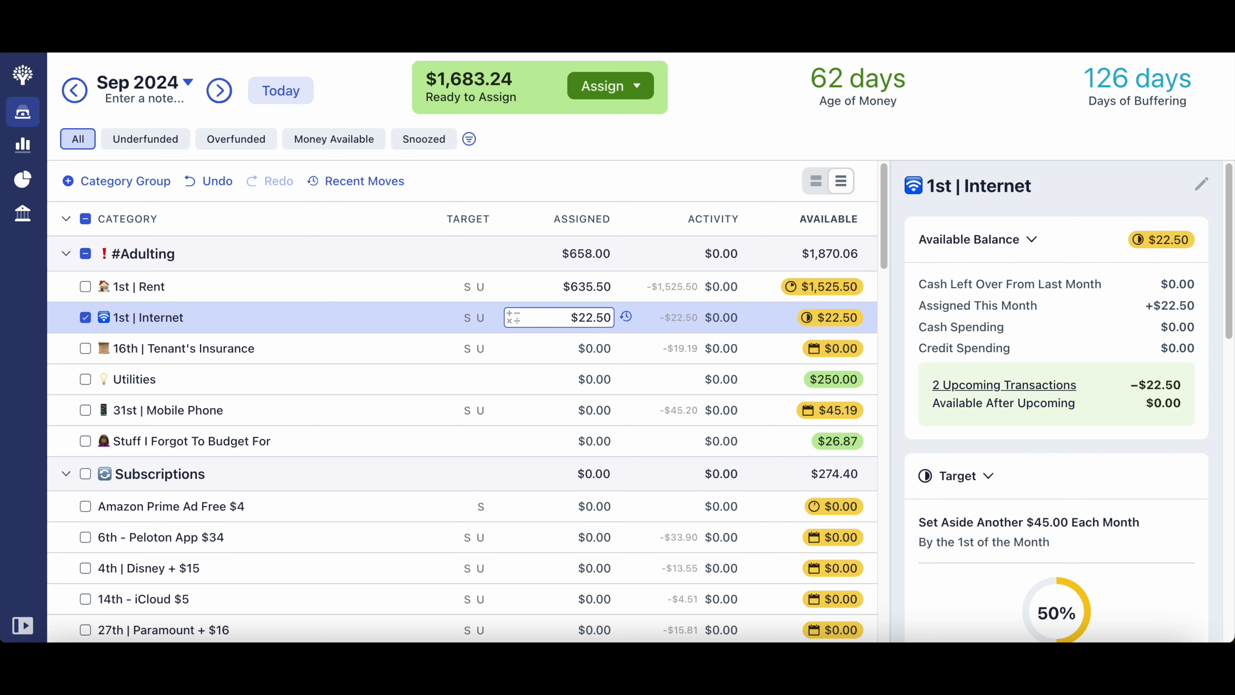
{"action": "left_click", "coordinate": [84, 317]}
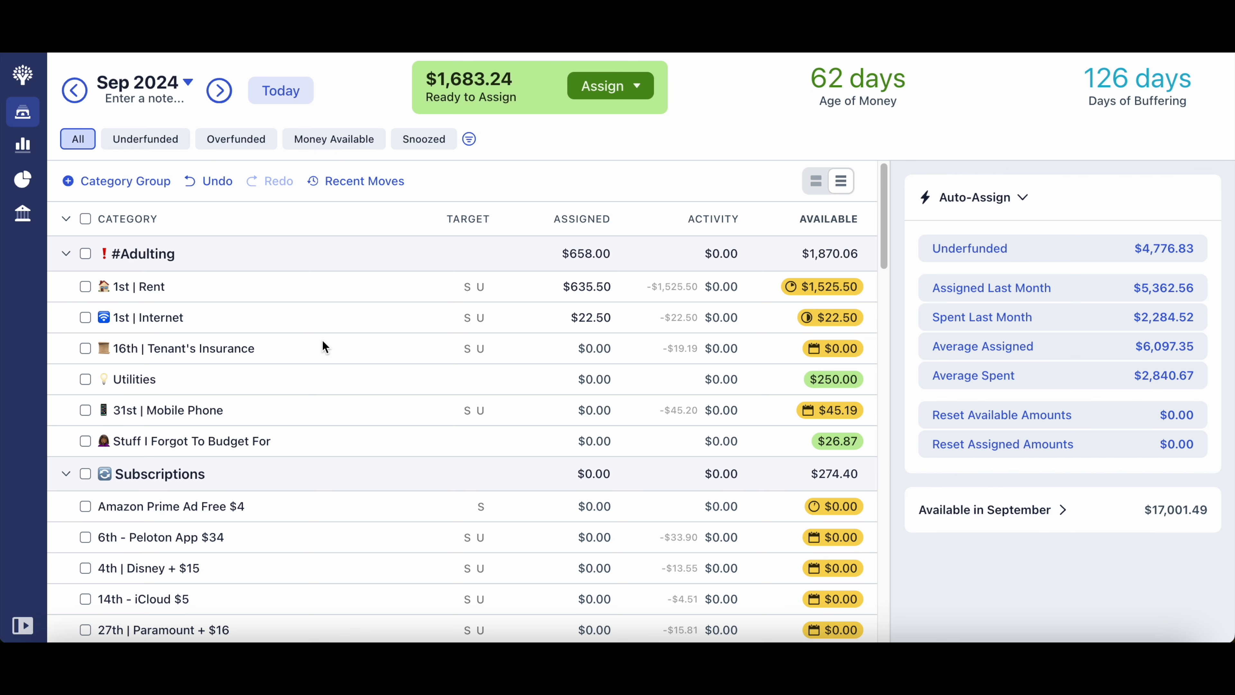
- Assign $33.90 to the 6th - Peloton App category under Subscriptions for September 2024
{"action": "scroll", "coordinate": [323, 346], "scroll_direction": "down", "scroll_amount": 1}
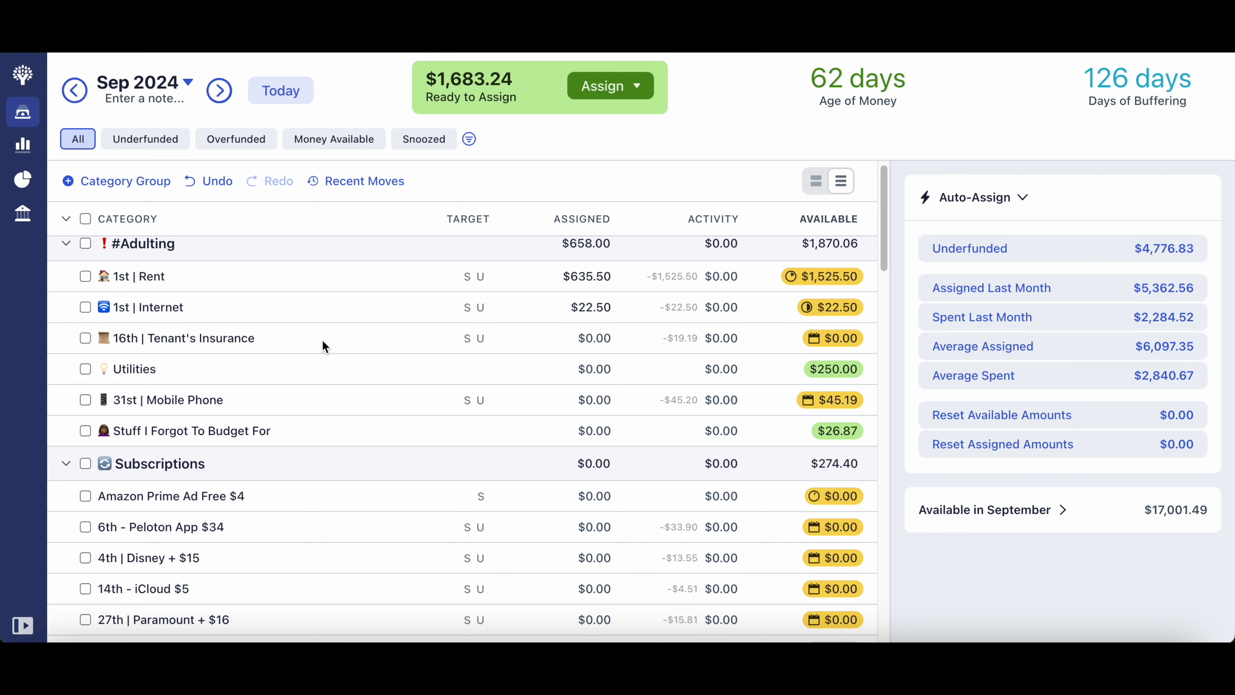
{"action": "scroll", "coordinate": [325, 346], "scroll_direction": "down", "scroll_amount": 5}
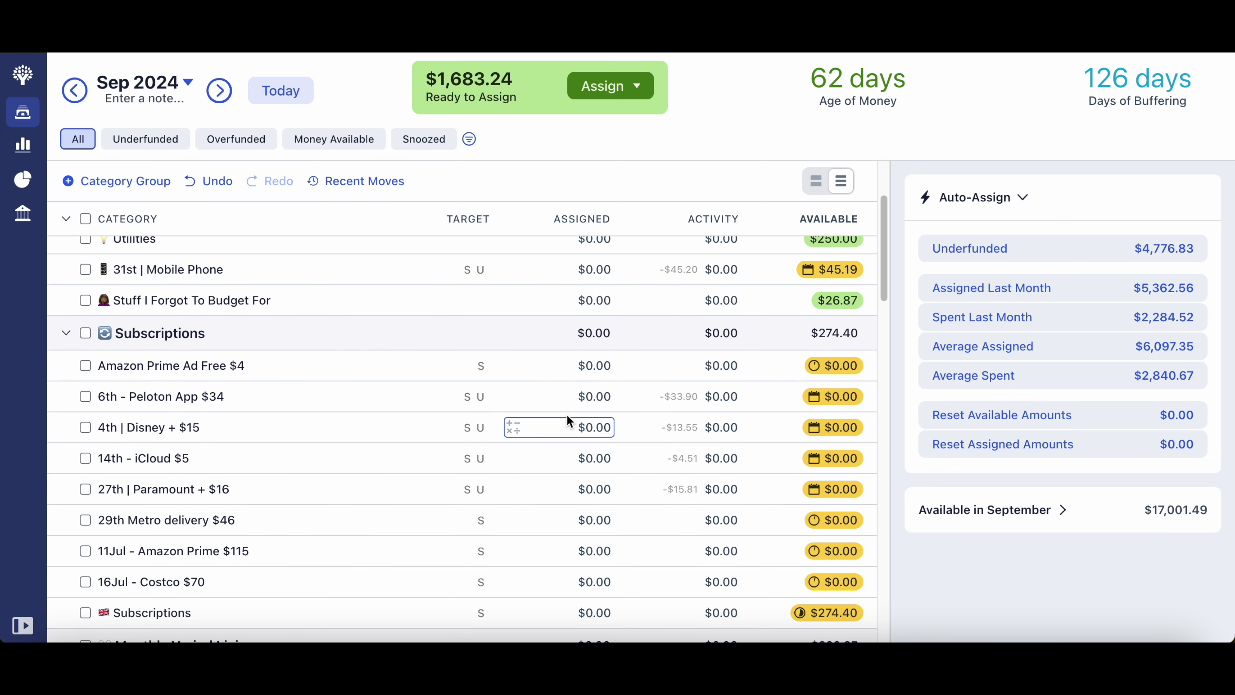
{"action": "left_click", "coordinate": [571, 422]}
{"action": "left_click", "coordinate": [587, 398]}
{"action": "type", "text": "33."}
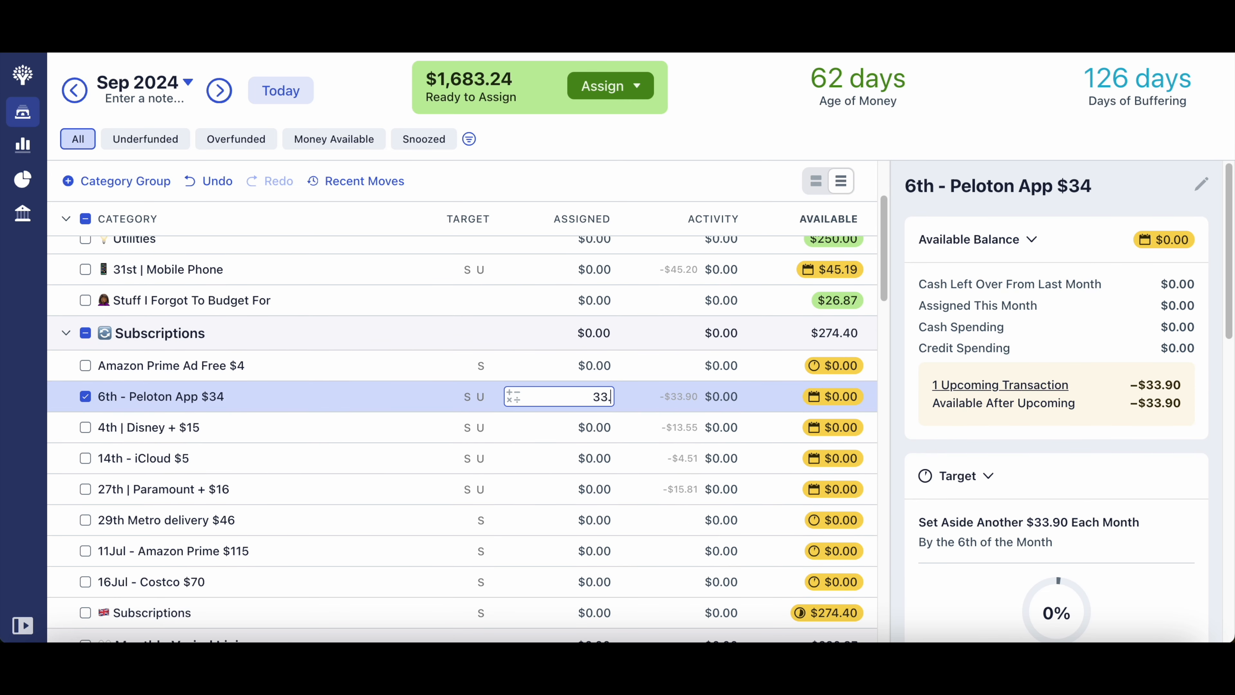
{"action": "type", "text": "90"}
{"action": "key", "text": "Return"}
- Assign $13.55 to the 4th | Disney + category for September 2024 and deselect it
{"action": "left_click", "coordinate": [570, 431]}
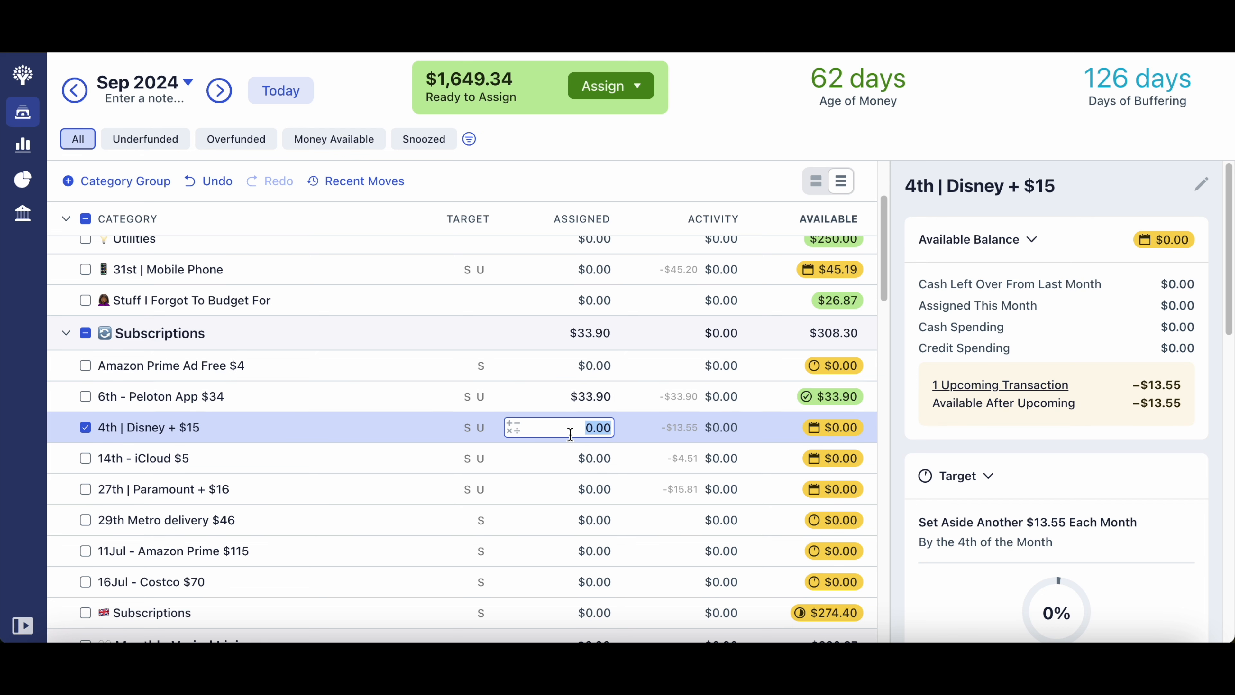
{"action": "type", "text": "13.55"}
{"action": "key", "text": "Return"}
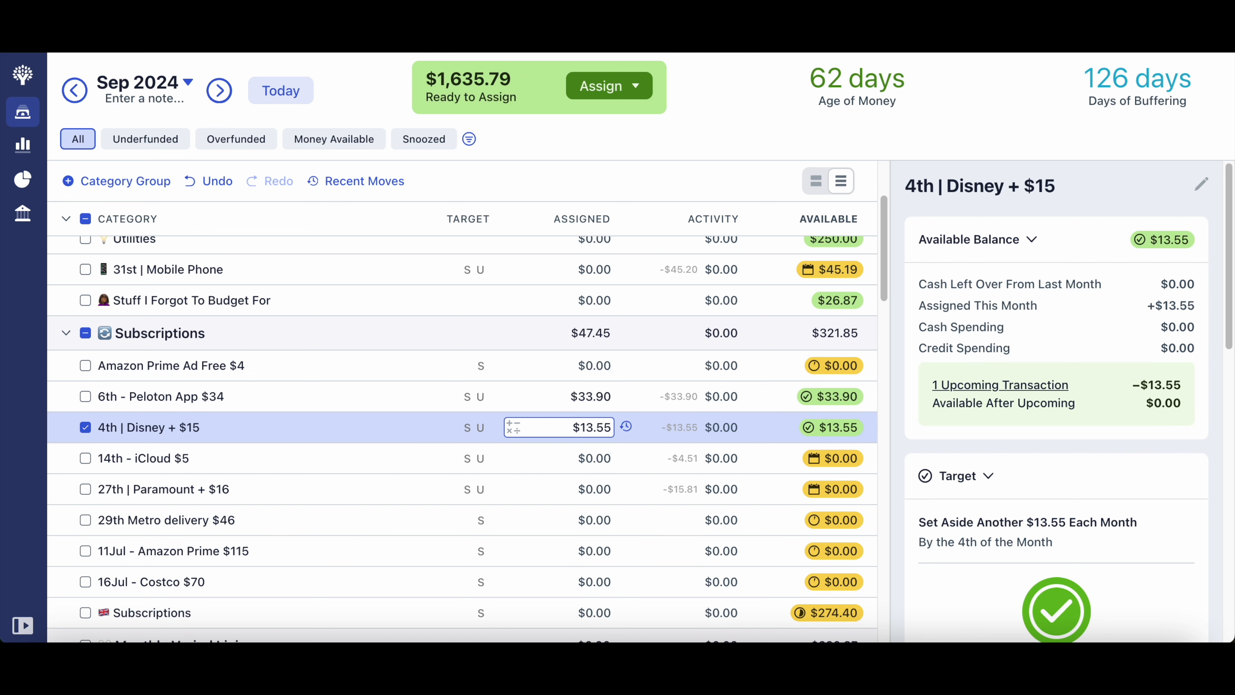
{"action": "left_click", "coordinate": [85, 427]}
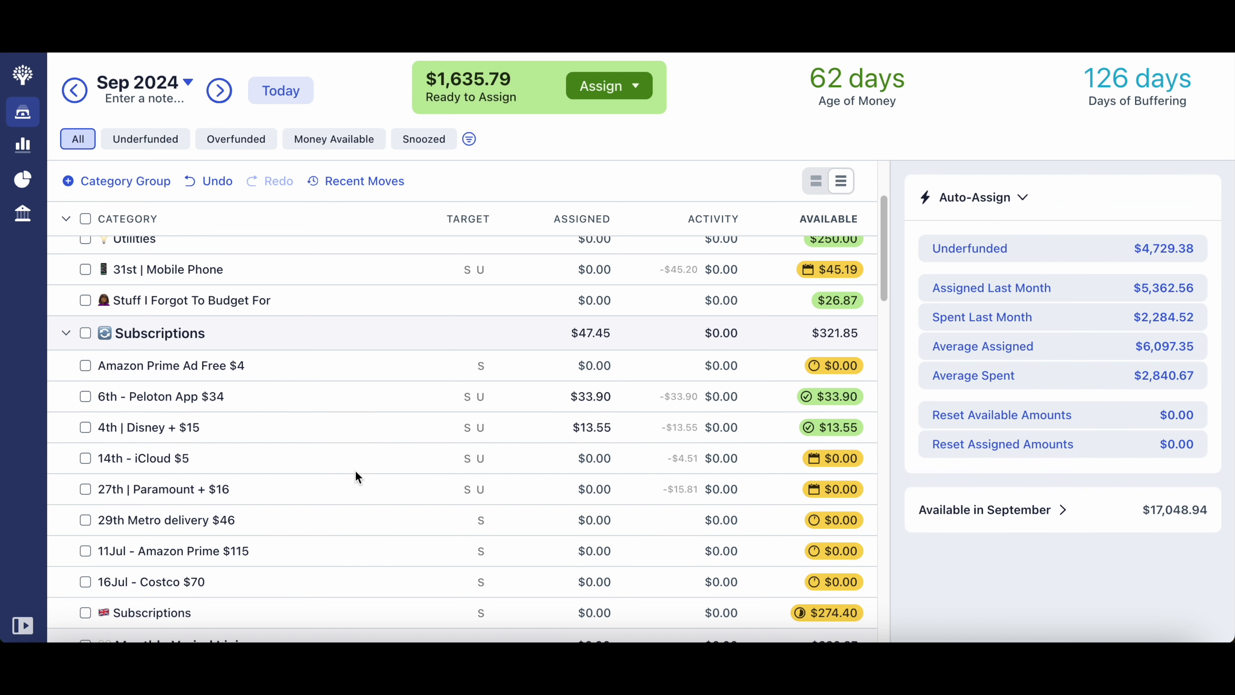
- Return to August 2024 and auto-assign the underfunded amounts to the whole Subscriptions group
{"action": "scroll", "coordinate": [355, 470], "scroll_direction": "down", "scroll_amount": 1}
{"action": "scroll", "coordinate": [356, 470], "scroll_direction": "up", "scroll_amount": 6}
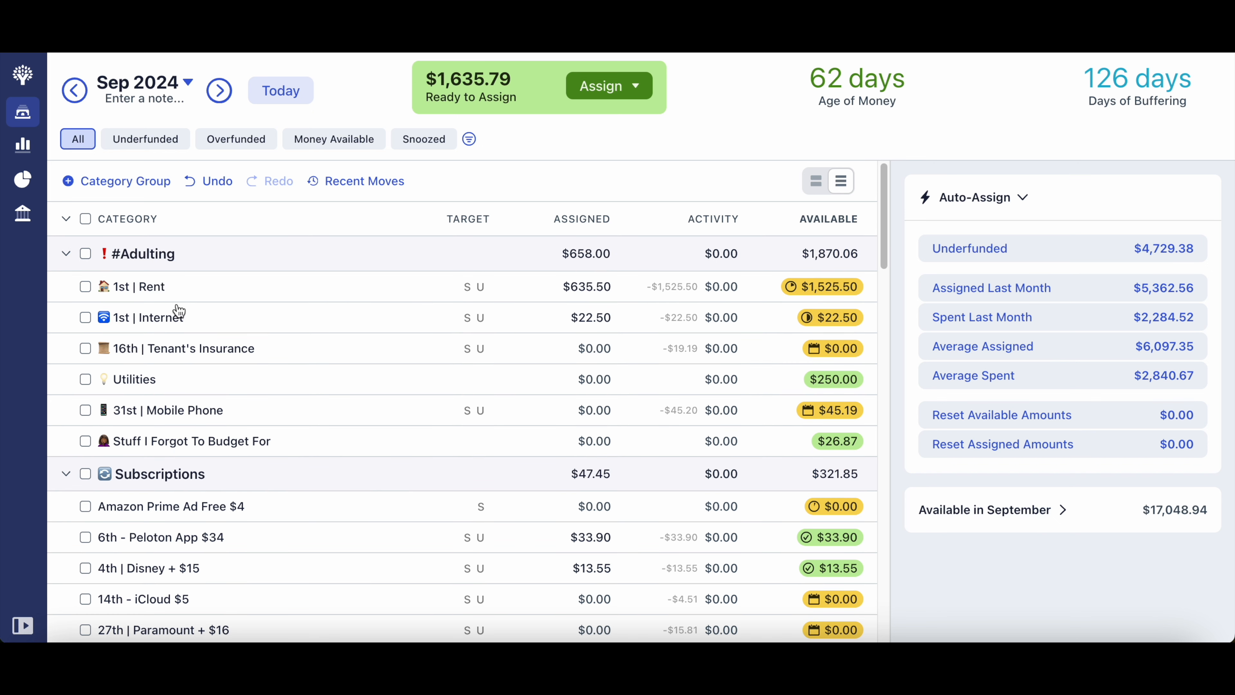
{"action": "left_click", "coordinate": [73, 90]}
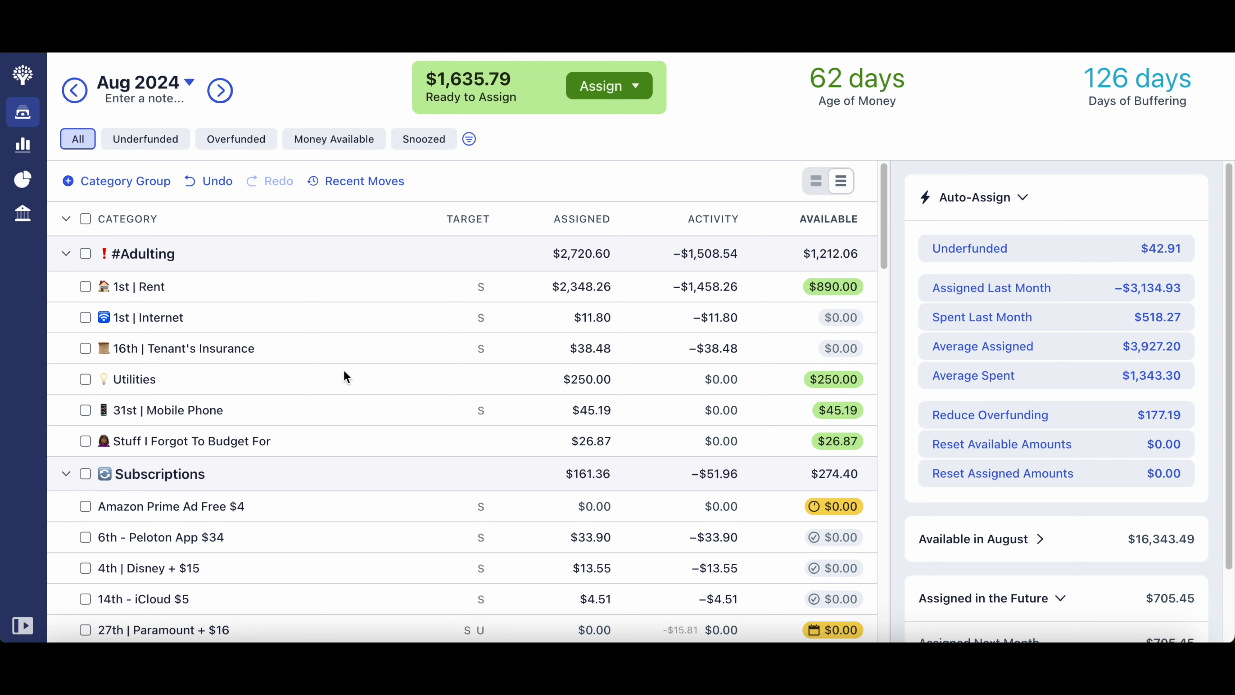
{"action": "scroll", "coordinate": [343, 375], "scroll_direction": "down", "scroll_amount": 2}
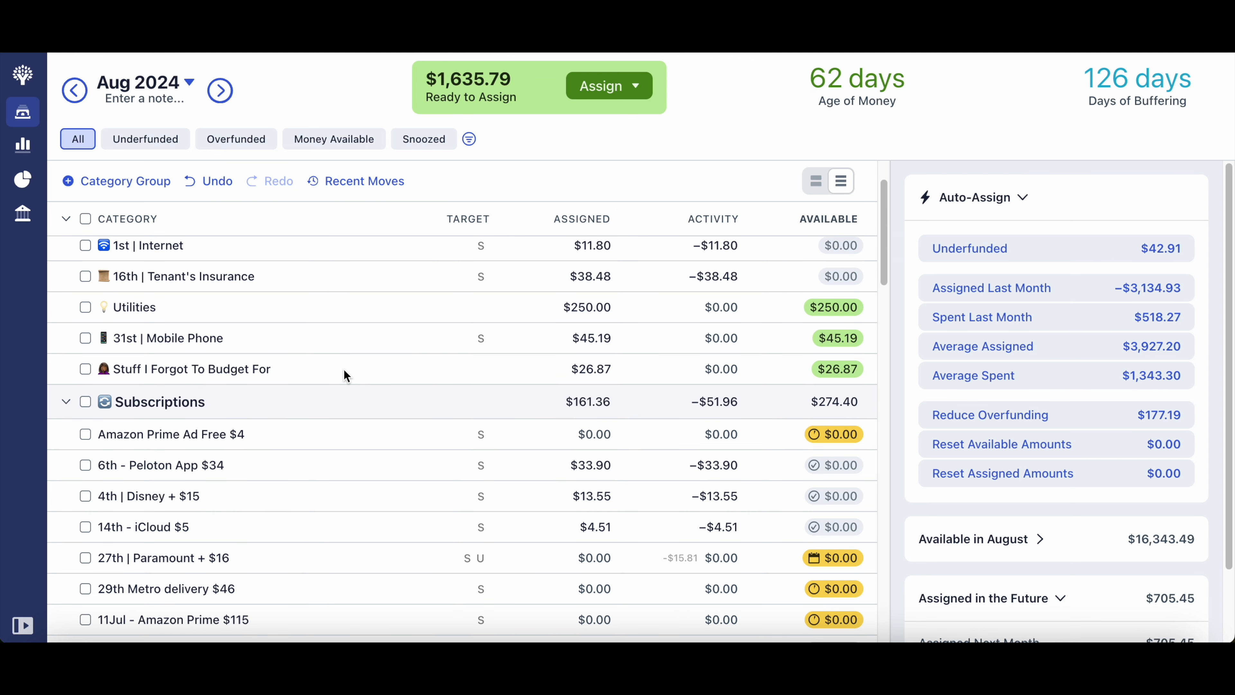
{"action": "scroll", "coordinate": [343, 371], "scroll_direction": "down", "scroll_amount": 1}
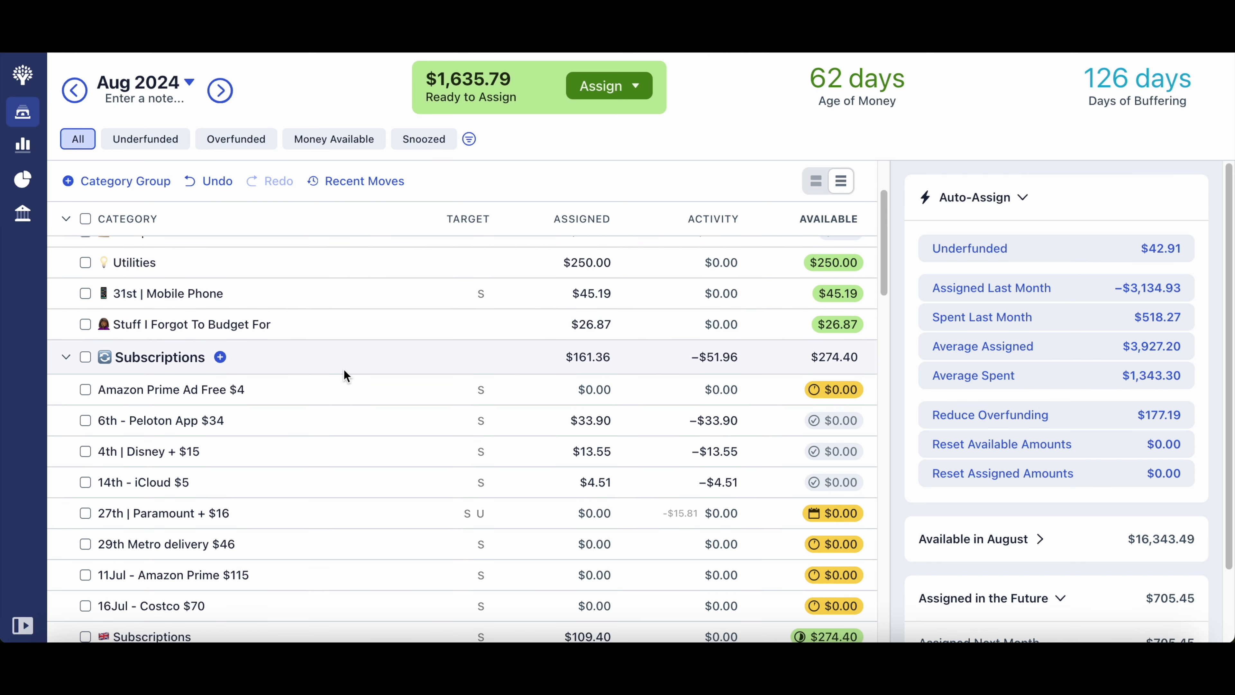
{"action": "scroll", "coordinate": [474, 340], "scroll_direction": "down", "scroll_amount": 3}
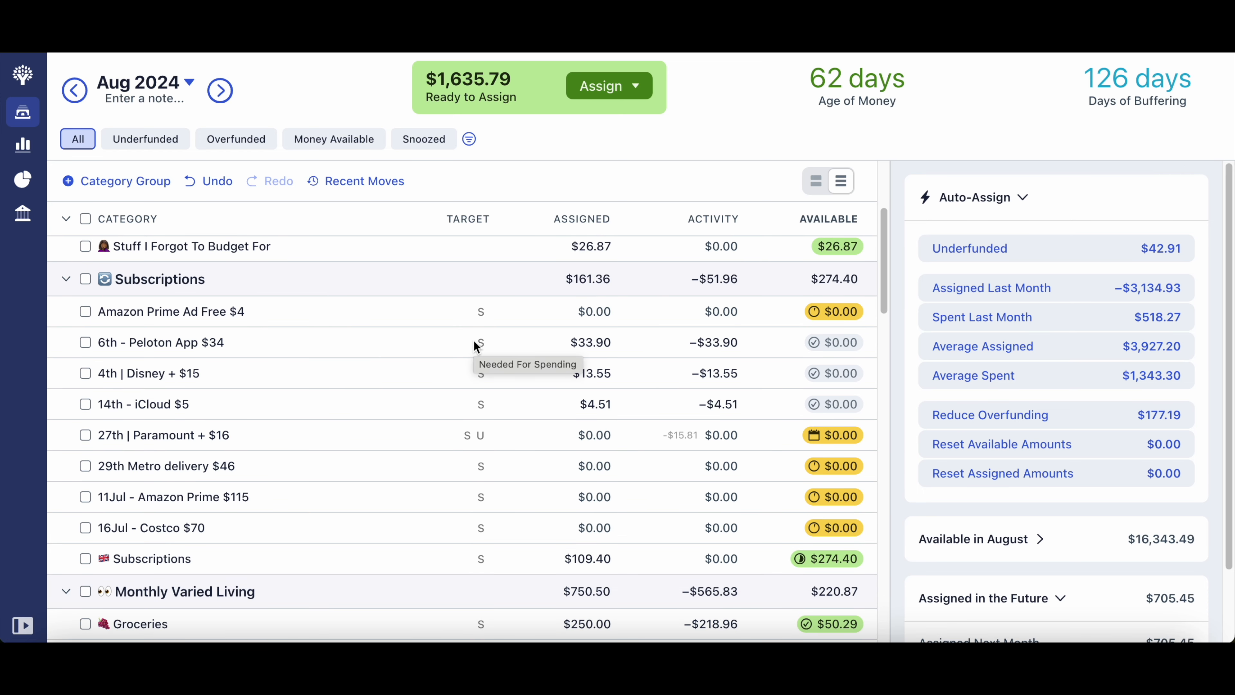
{"action": "left_click", "coordinate": [86, 279]}
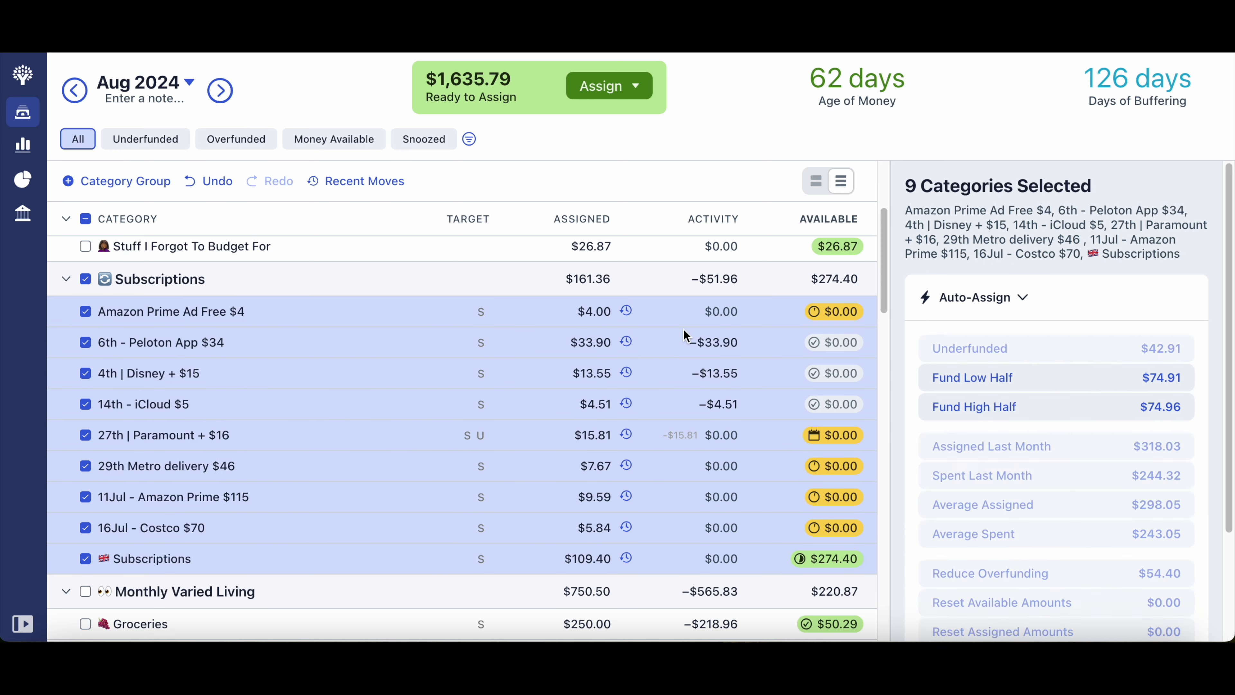
{"action": "left_click", "coordinate": [87, 280]}
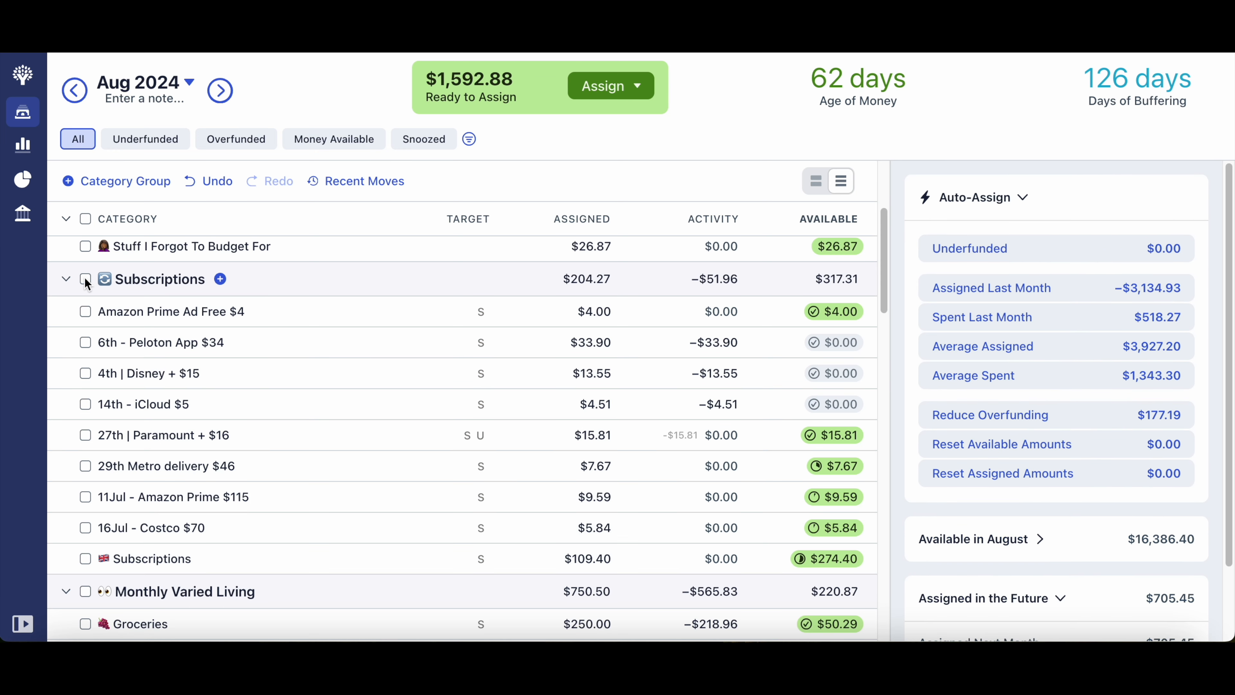
- Examine the August balances and targets of the Peloton App and Metro delivery subscriptions
{"action": "scroll", "coordinate": [378, 320], "scroll_direction": "down", "scroll_amount": 1}
{"action": "left_click", "coordinate": [378, 317]}
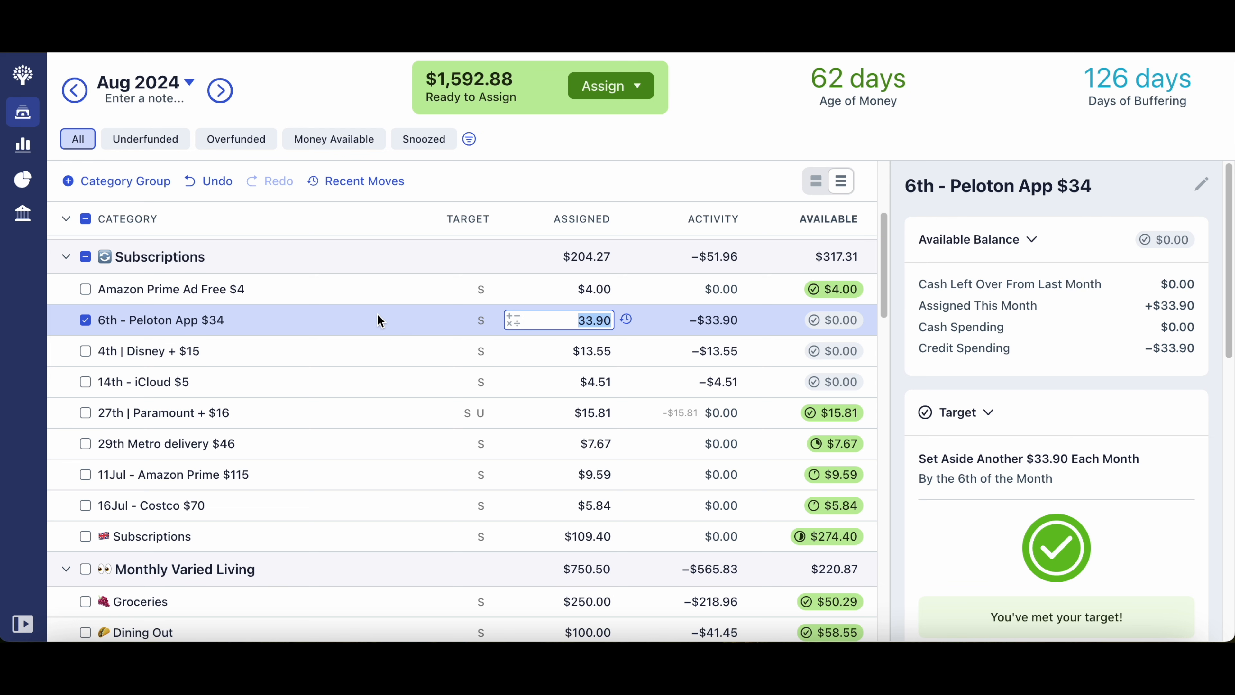
{"action": "left_click", "coordinate": [81, 320]}
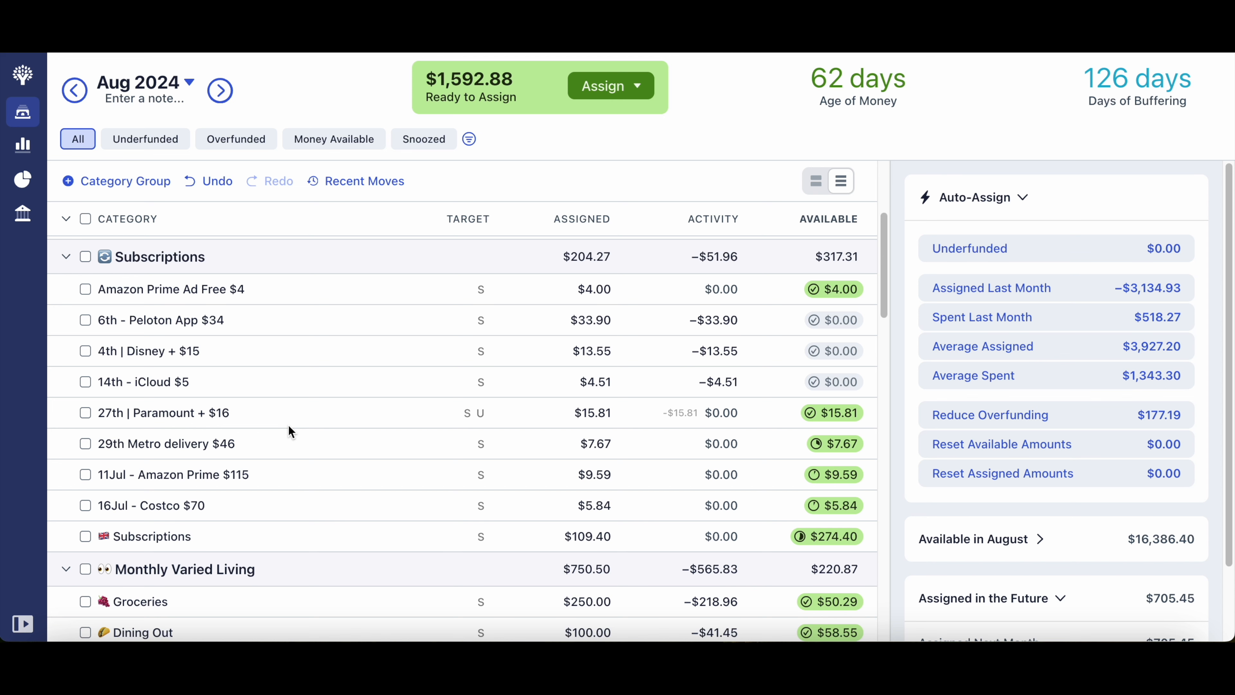
{"action": "left_click", "coordinate": [286, 443]}
{"action": "scroll", "coordinate": [221, 439], "scroll_direction": "down", "scroll_amount": 1}
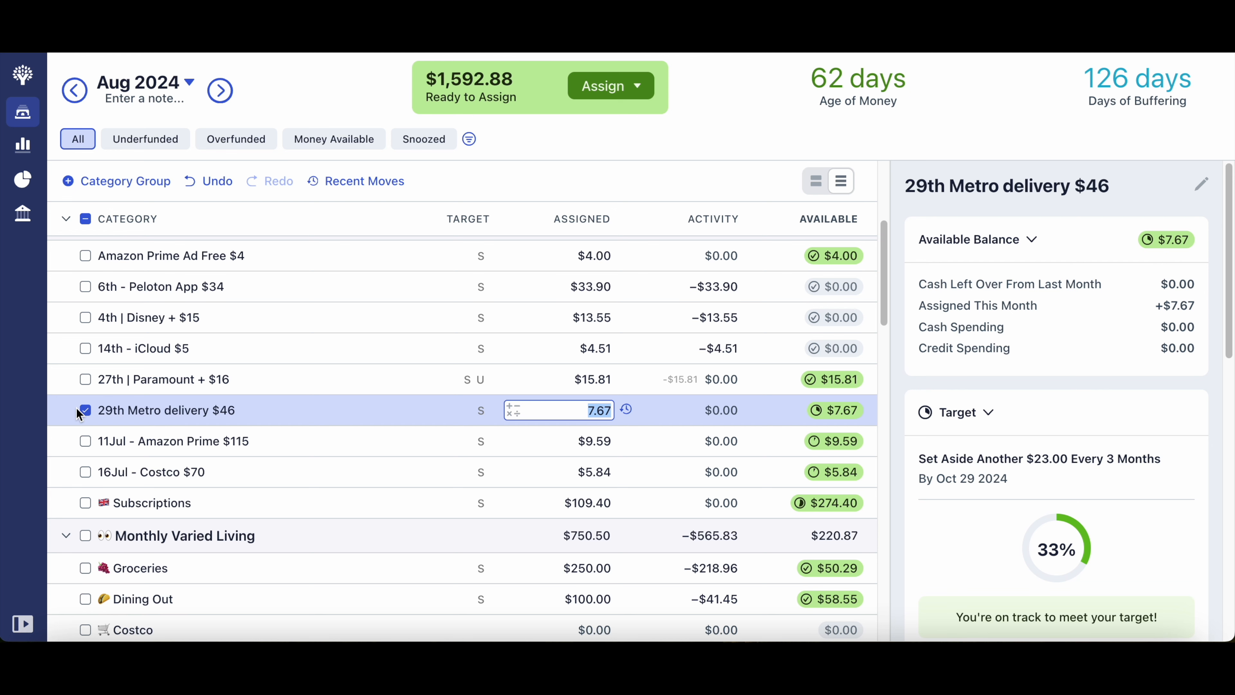
{"action": "left_click", "coordinate": [86, 410]}
{"action": "scroll", "coordinate": [238, 461], "scroll_direction": "down", "scroll_amount": 1}
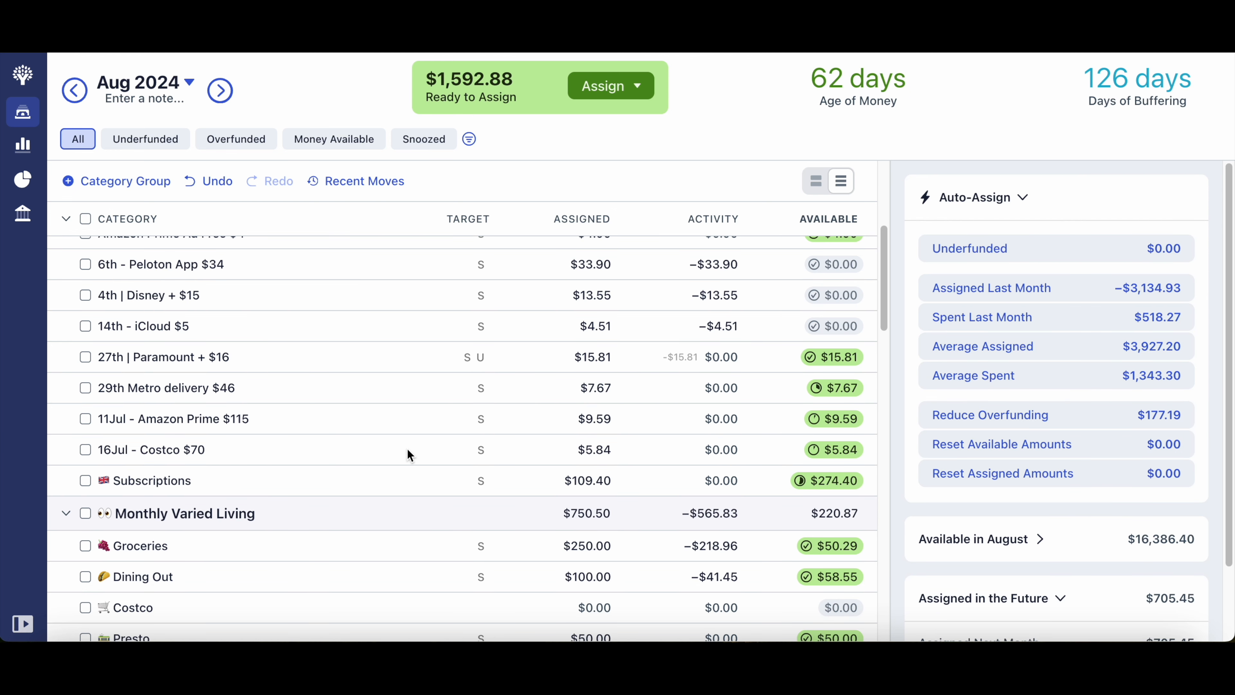
{"action": "scroll", "coordinate": [407, 448], "scroll_direction": "down", "scroll_amount": 1}
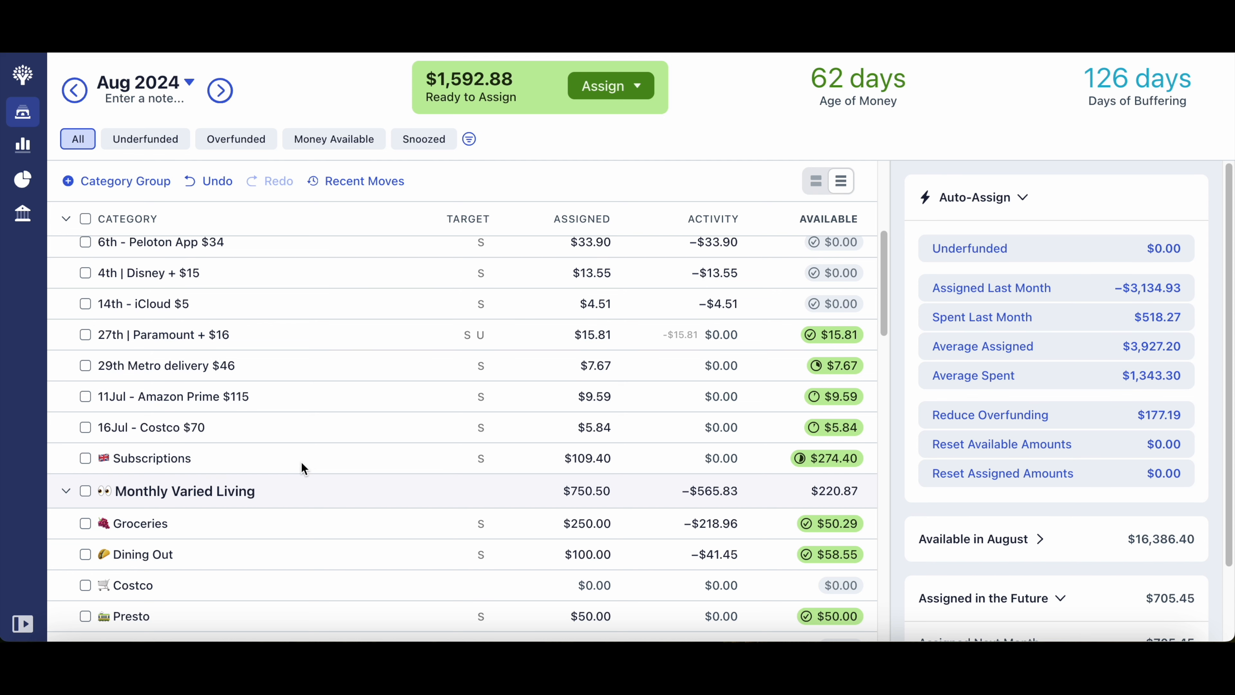
- Assign $100 to the Costco category under Monthly Varied Living for August 2024 and deselect it
{"action": "scroll", "coordinate": [339, 477], "scroll_direction": "down", "scroll_amount": 5}
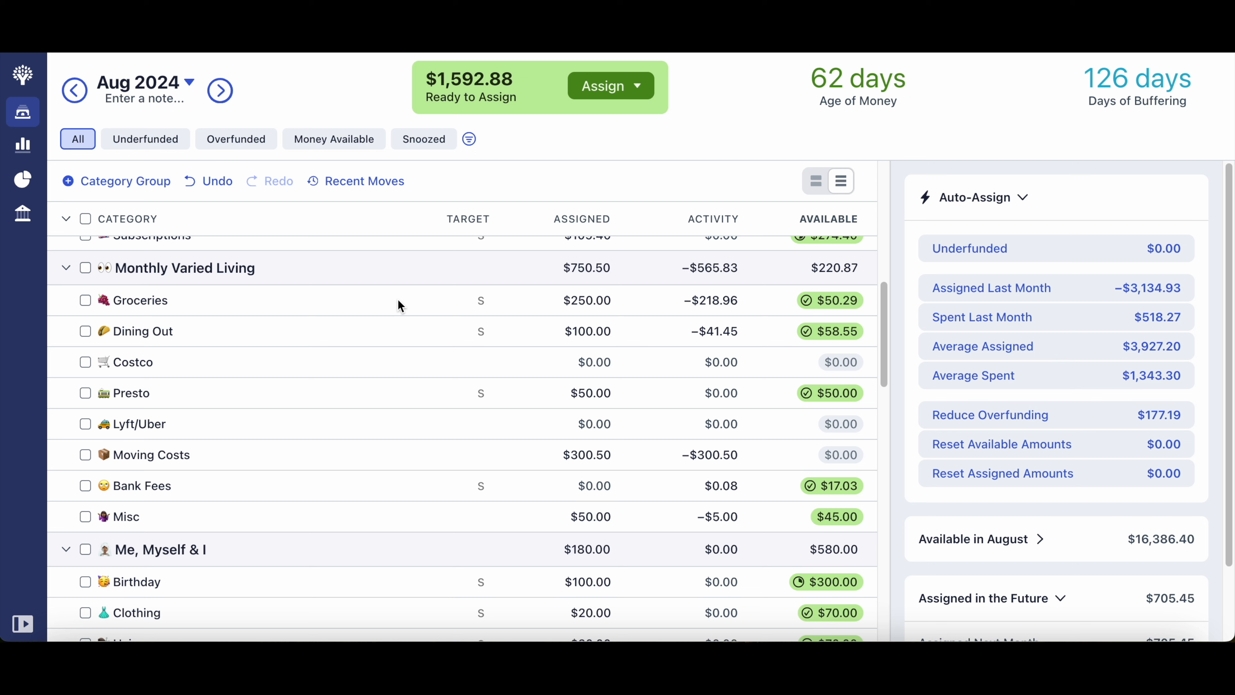
{"action": "left_click", "coordinate": [407, 364]}
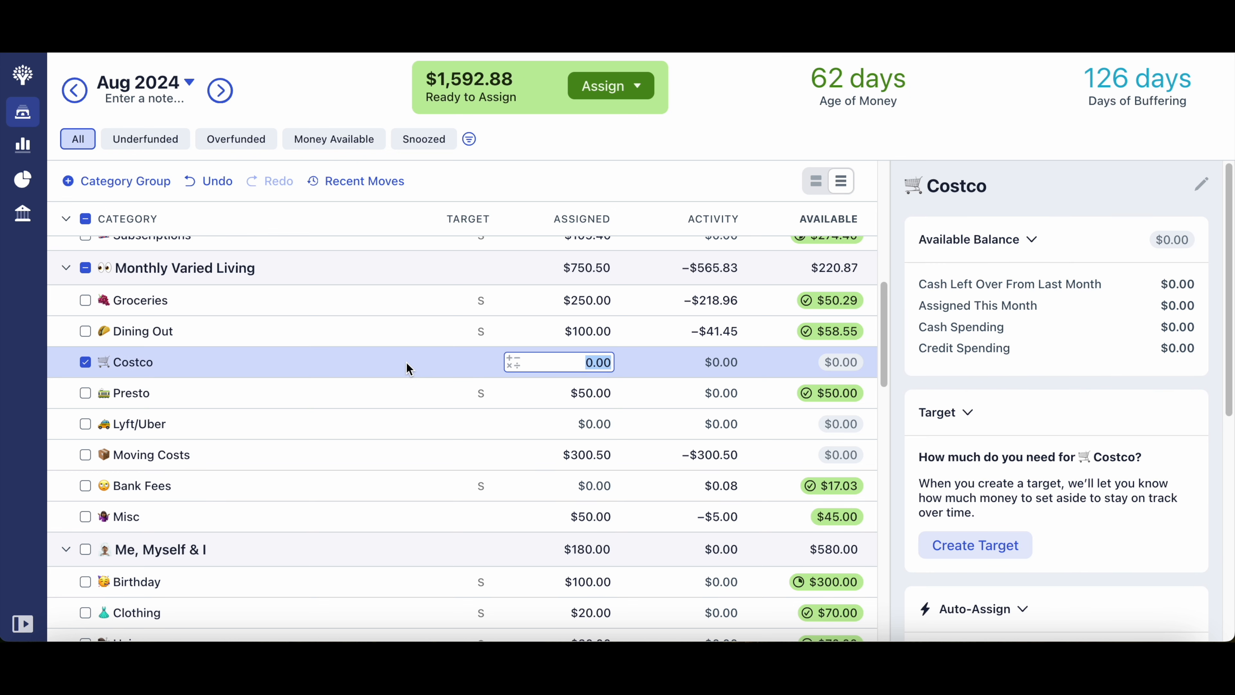
{"action": "type", "text": "100"}
{"action": "key", "text": "Return"}
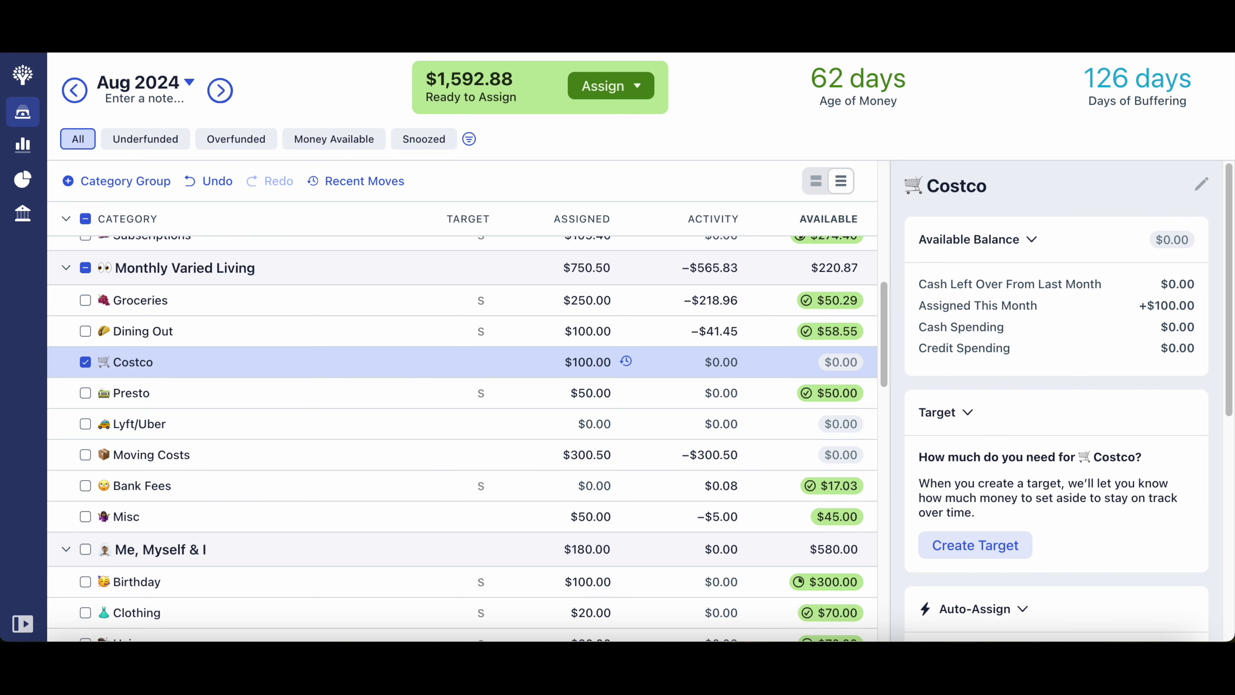
{"action": "left_click", "coordinate": [85, 362]}
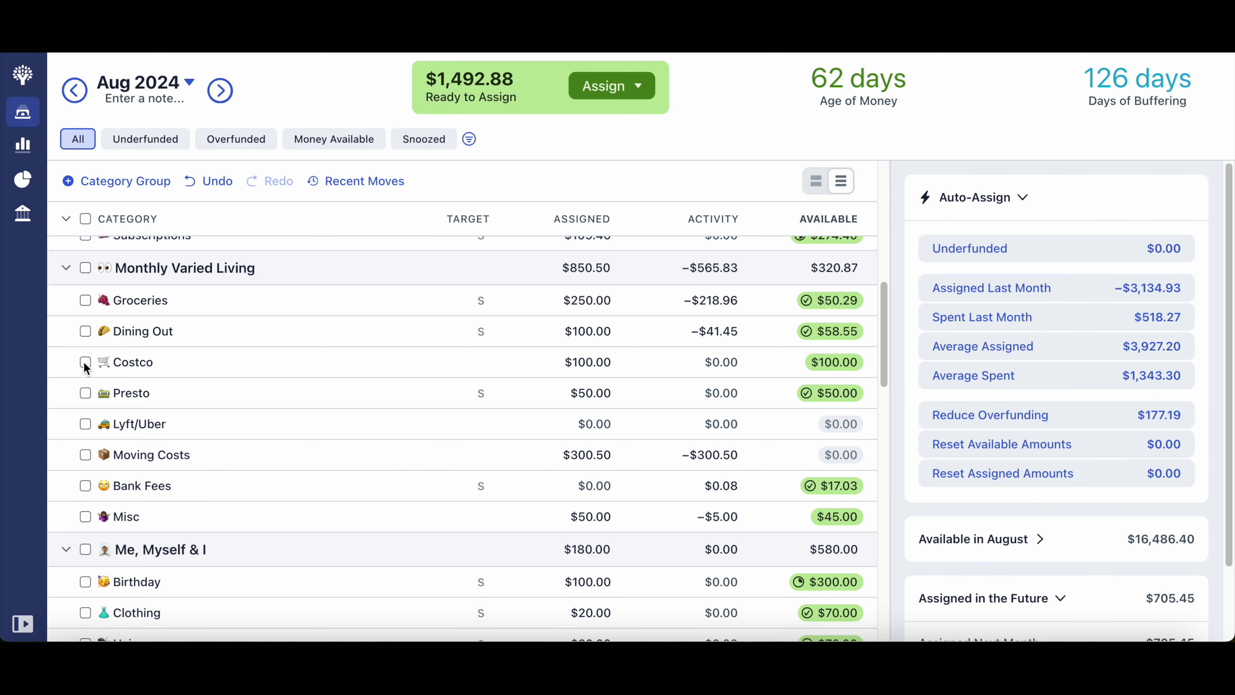
- Examine the August balances and targets of Presto, Lyft/Uber, Moving Costs, Bank Fees, Misc and Birthday
{"action": "left_click", "coordinate": [337, 387]}
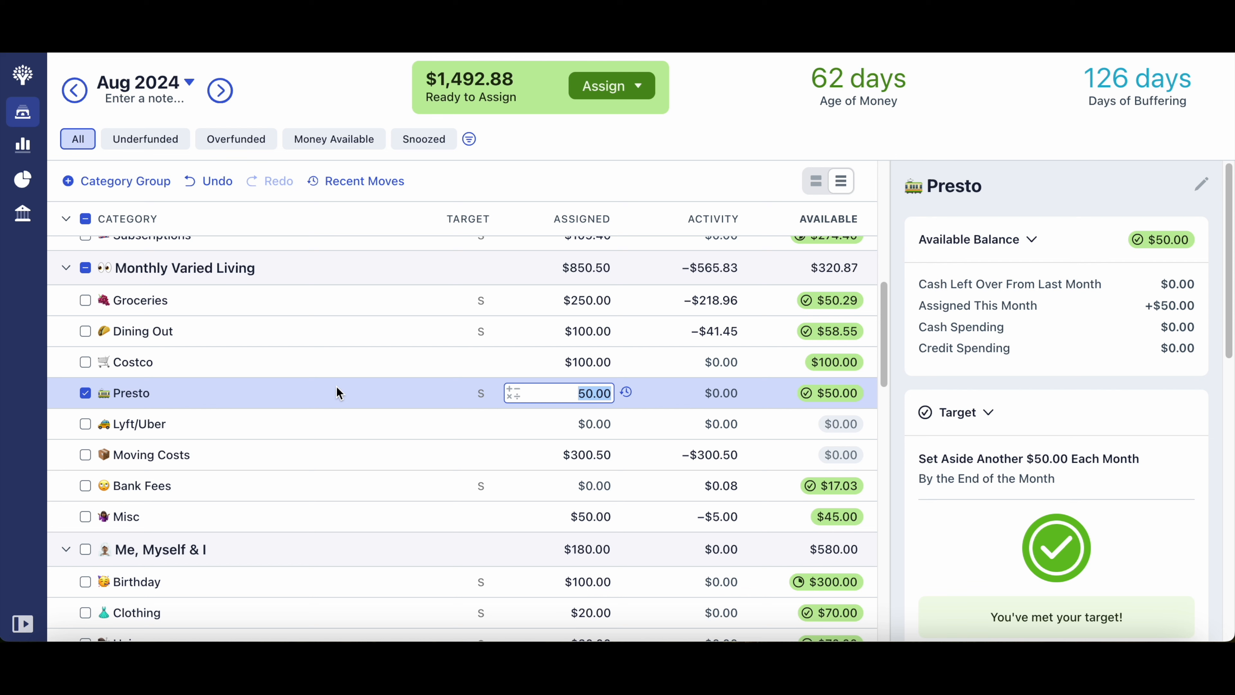
{"action": "left_click", "coordinate": [339, 428]}
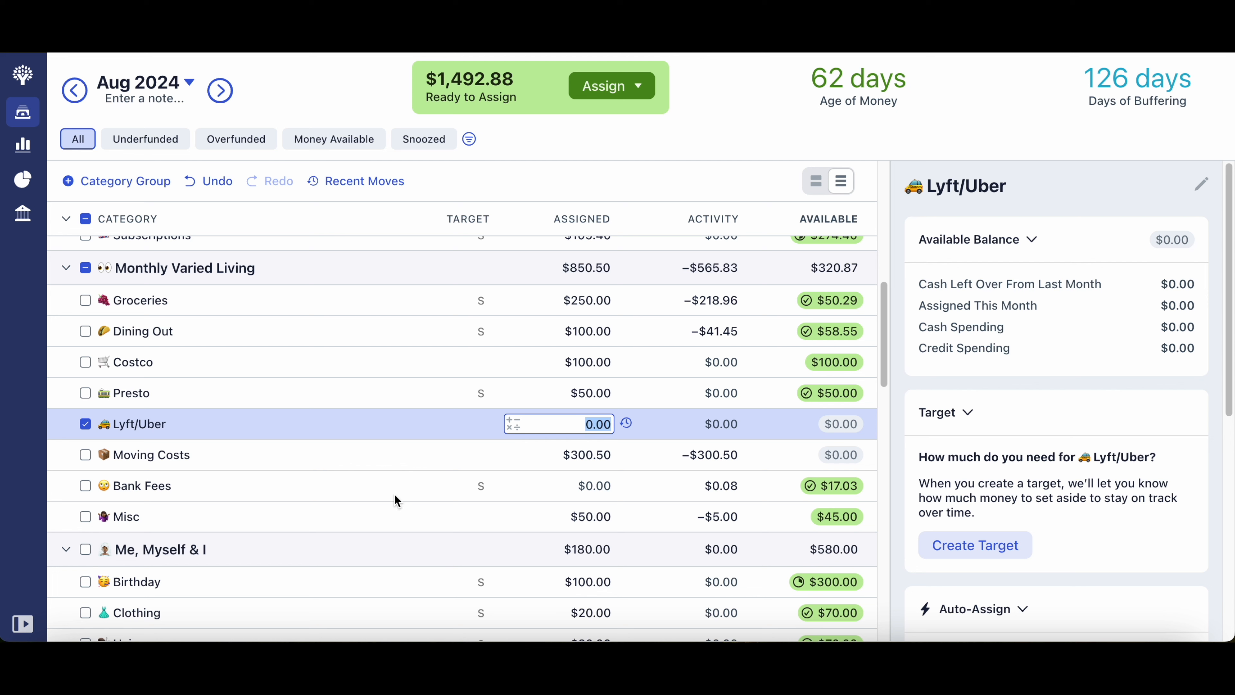
{"action": "left_click", "coordinate": [408, 464]}
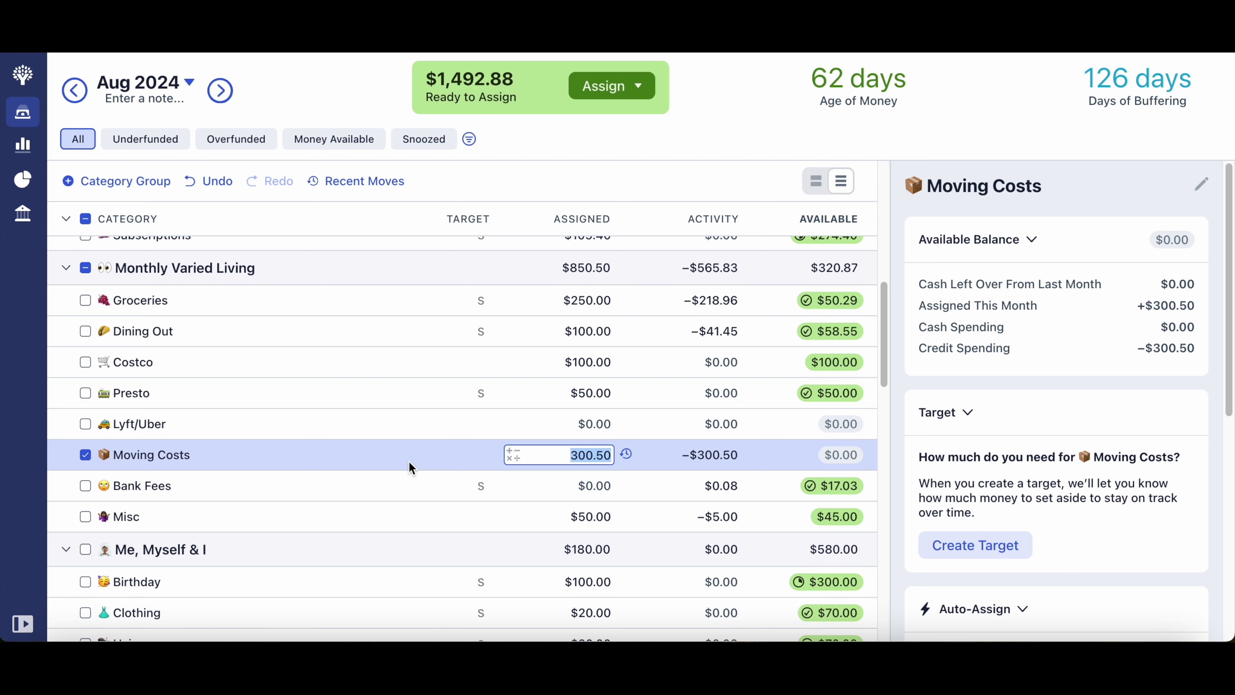
{"action": "scroll", "coordinate": [408, 460], "scroll_direction": "down", "scroll_amount": 3}
{"action": "left_click", "coordinate": [349, 316]}
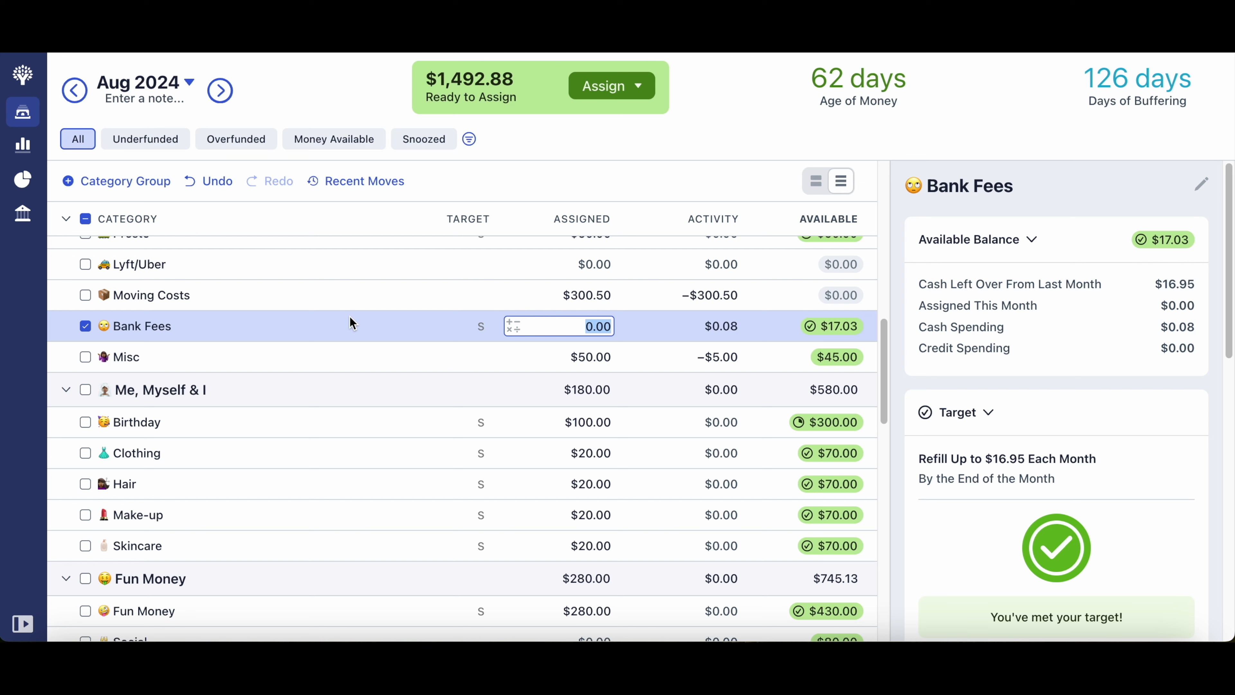
{"action": "left_click", "coordinate": [357, 353]}
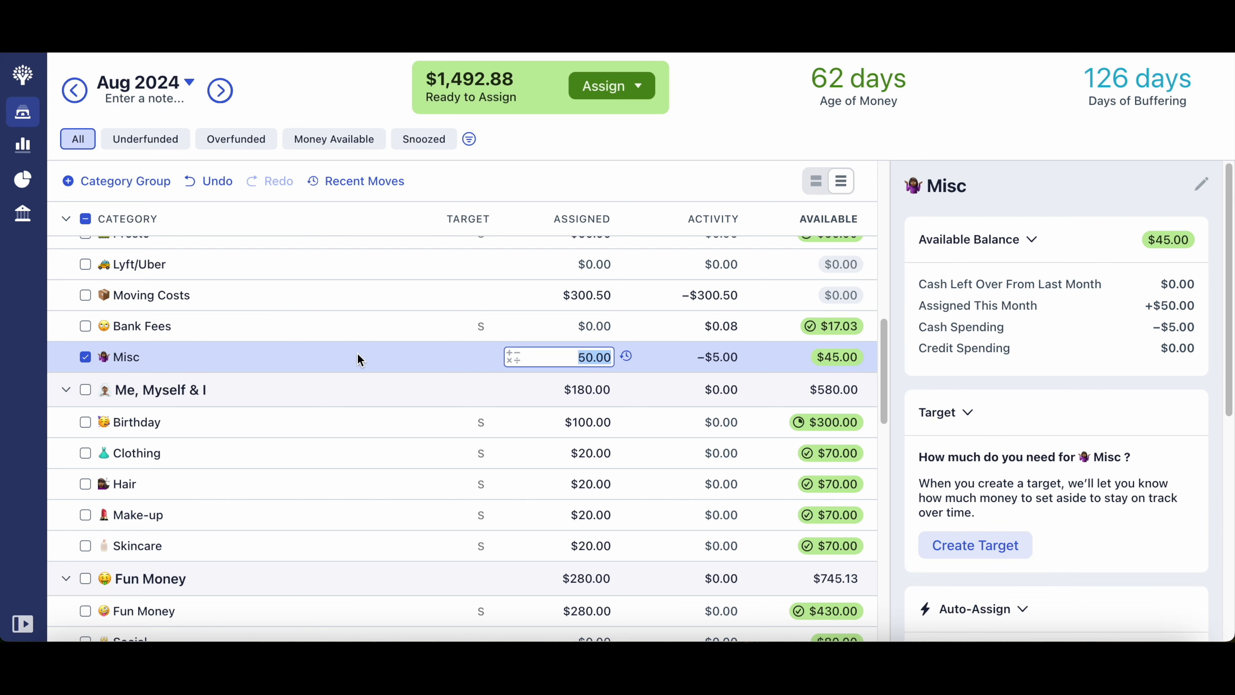
{"action": "scroll", "coordinate": [357, 353], "scroll_direction": "down", "scroll_amount": 1}
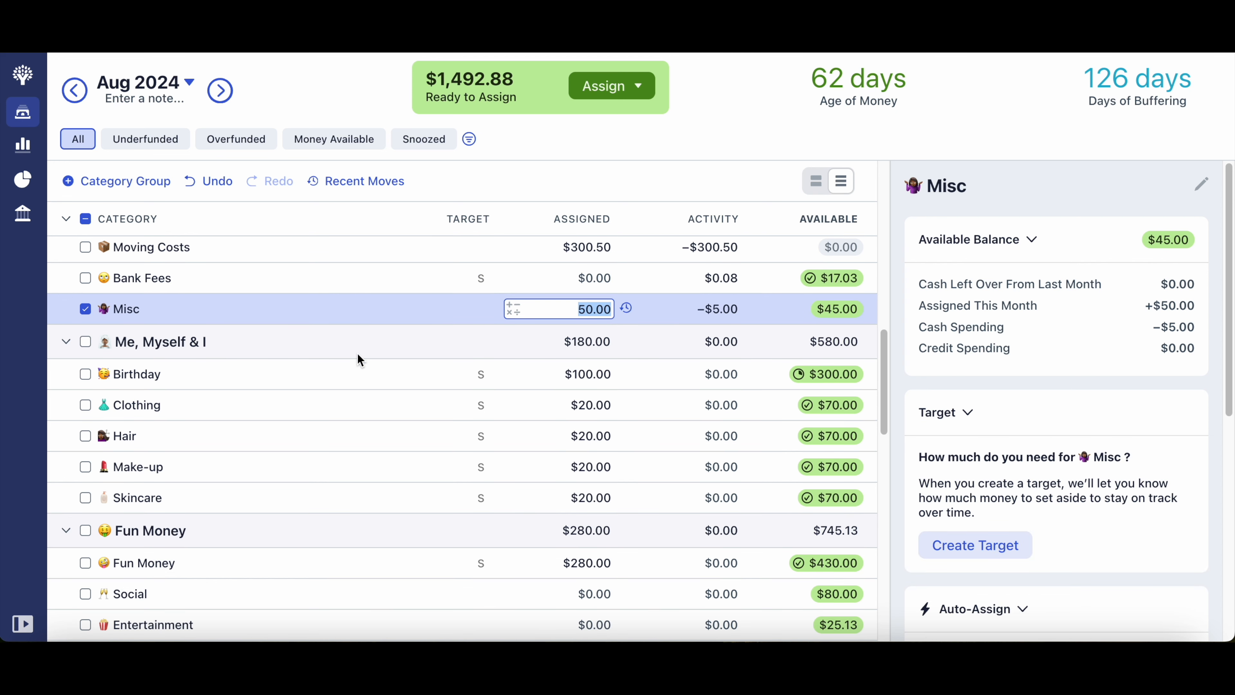
{"action": "left_click", "coordinate": [350, 366]}
{"action": "scroll", "coordinate": [350, 374], "scroll_direction": "down", "scroll_amount": 1}
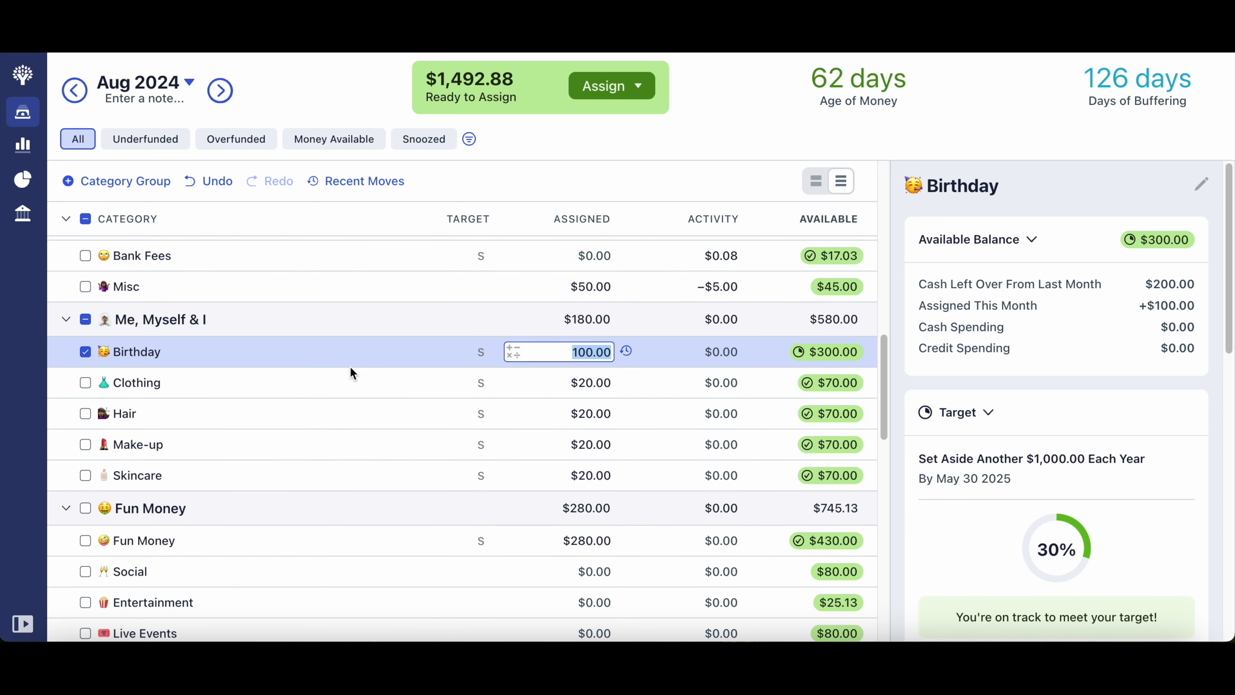
- Deselect Birthday and review the August amounts in the Me, Myself & I and Fun Money groups
{"action": "left_click", "coordinate": [90, 323]}
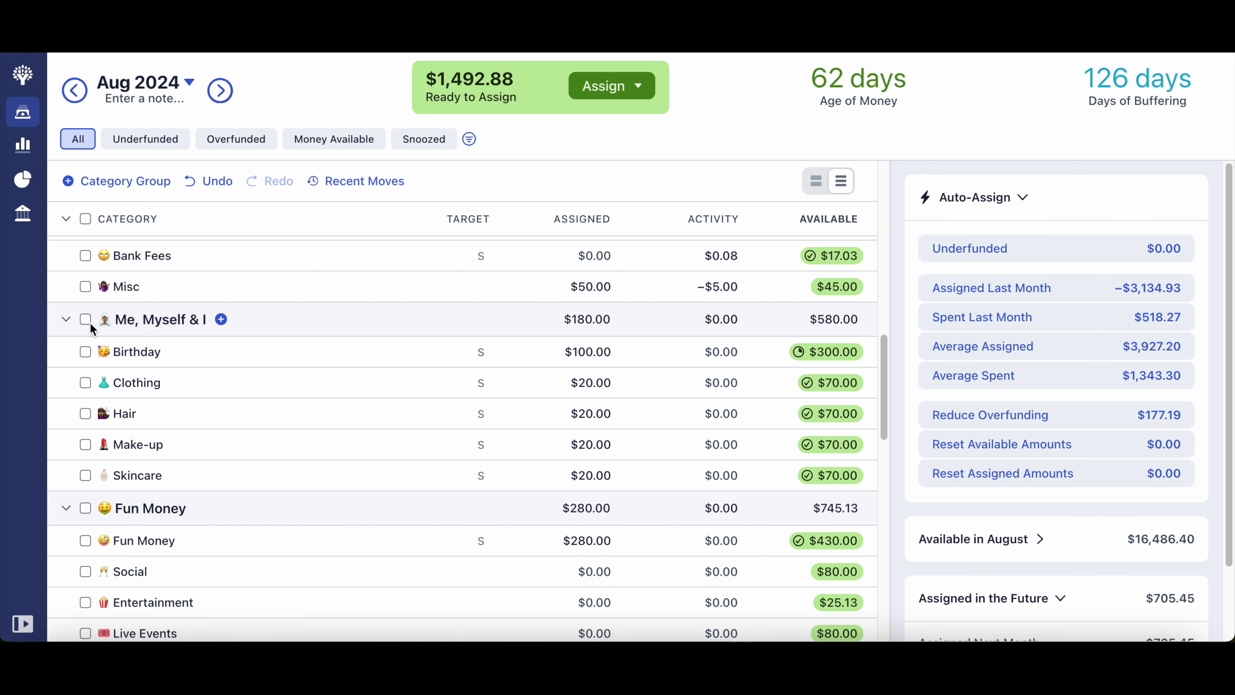
{"action": "scroll", "coordinate": [339, 372], "scroll_direction": "down", "scroll_amount": 1}
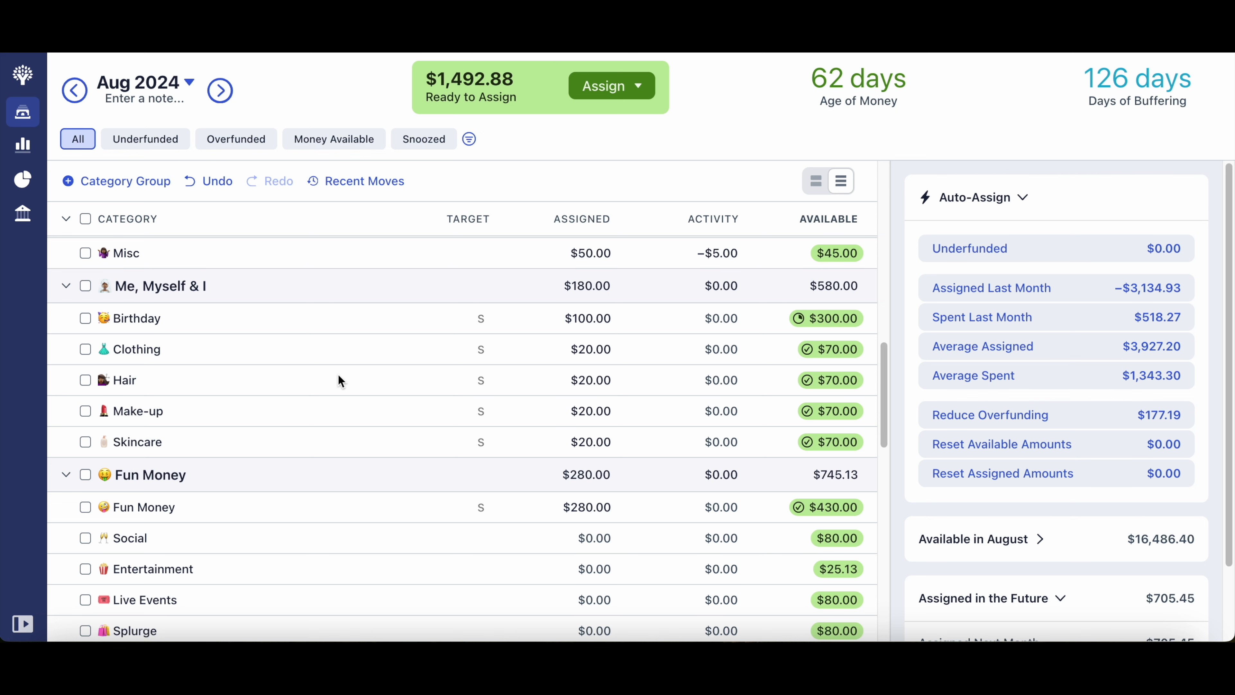
{"action": "scroll", "coordinate": [339, 380], "scroll_direction": "down", "scroll_amount": 3}
{"action": "scroll", "coordinate": [338, 375], "scroll_direction": "down", "scroll_amount": 1}
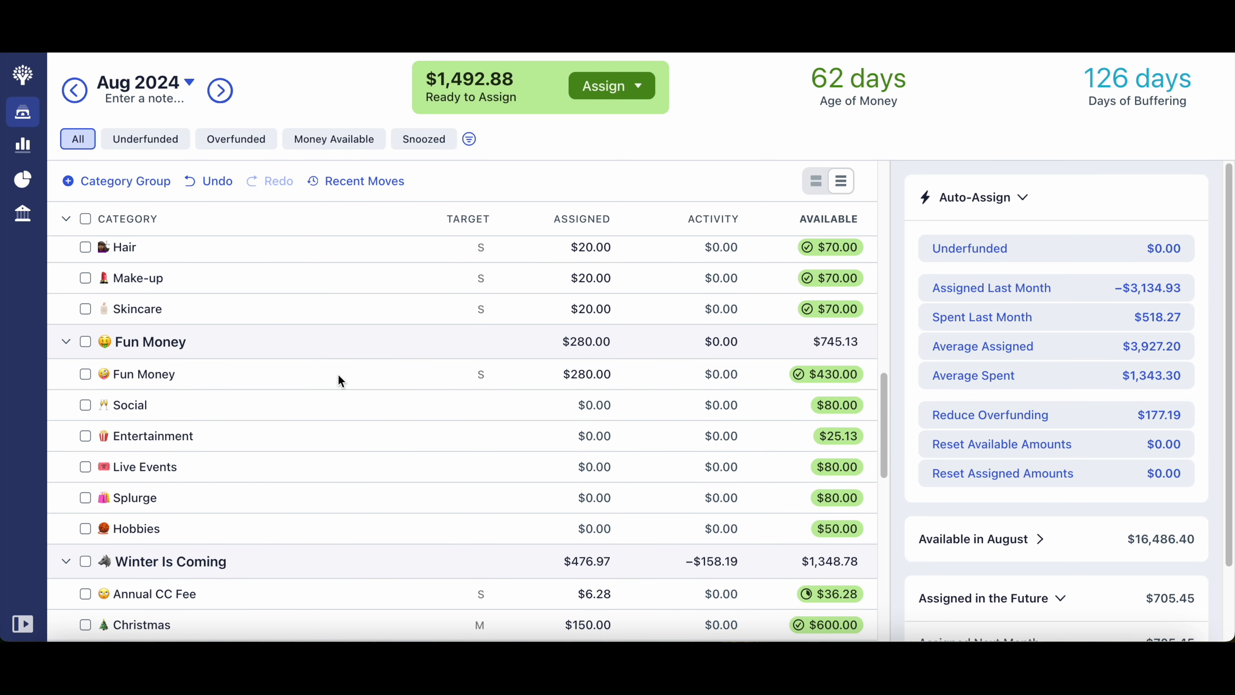
{"action": "scroll", "coordinate": [339, 375], "scroll_direction": "down", "scroll_amount": 1}
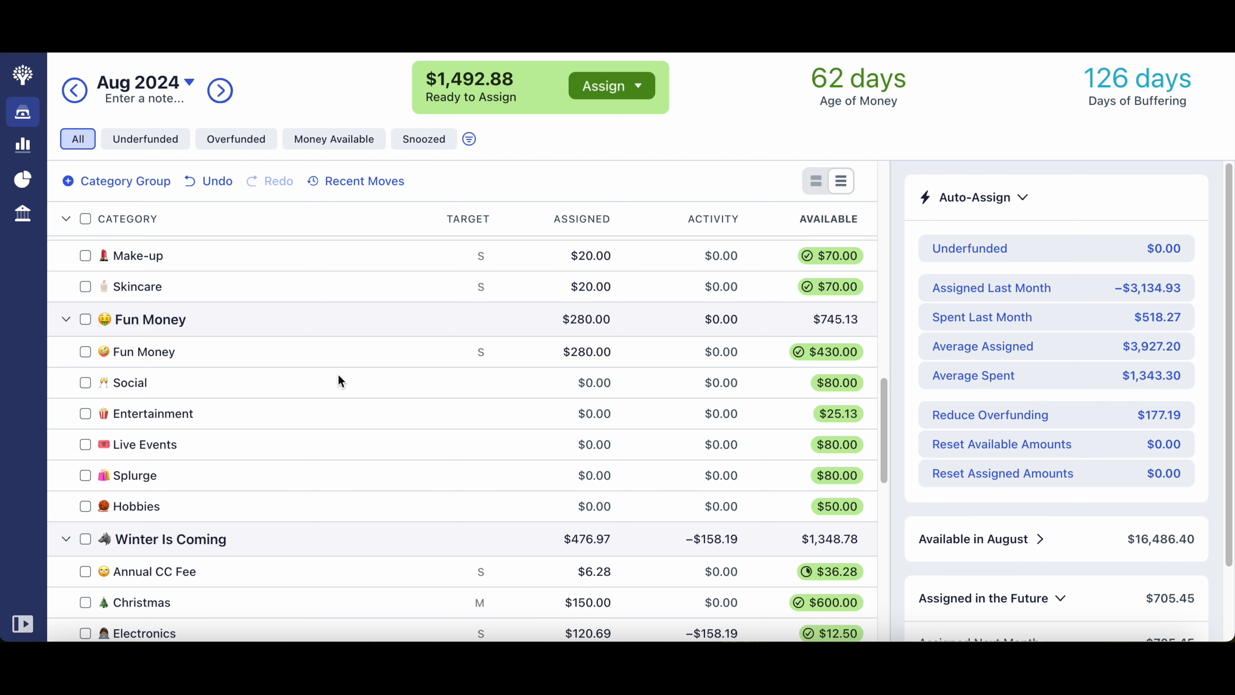
{"action": "scroll", "coordinate": [338, 374], "scroll_direction": "down", "scroll_amount": 1}
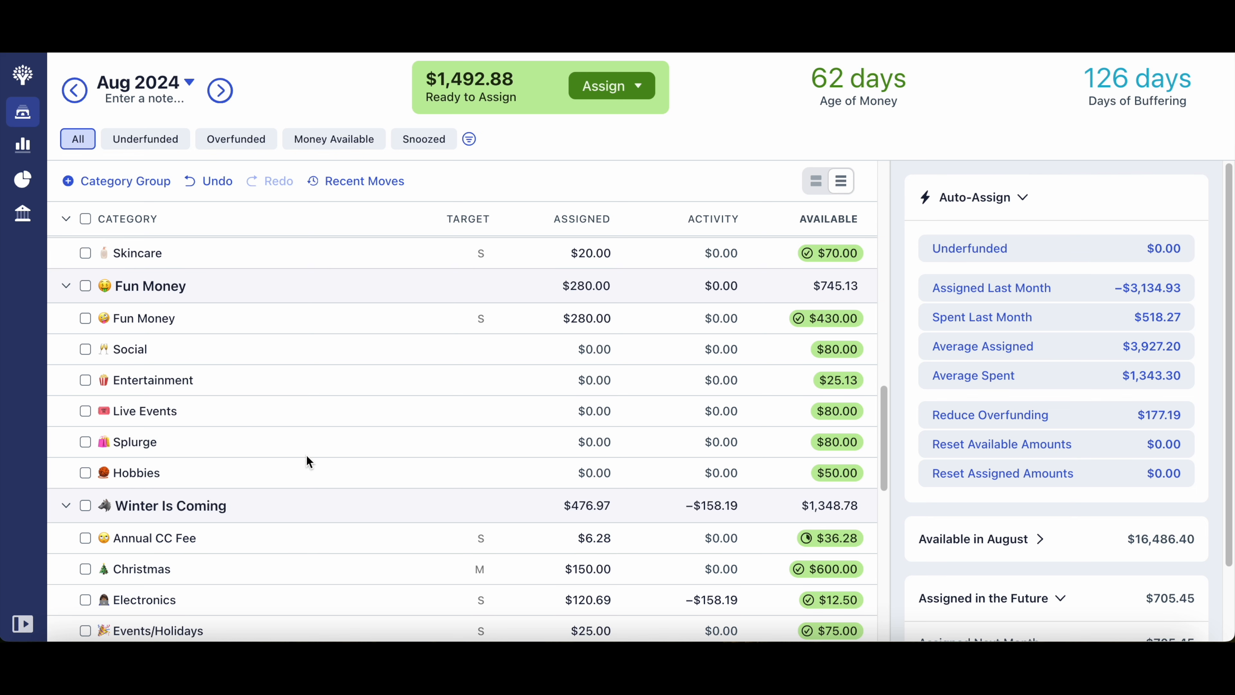
{"action": "scroll", "coordinate": [416, 406], "scroll_direction": "down", "scroll_amount": 3}
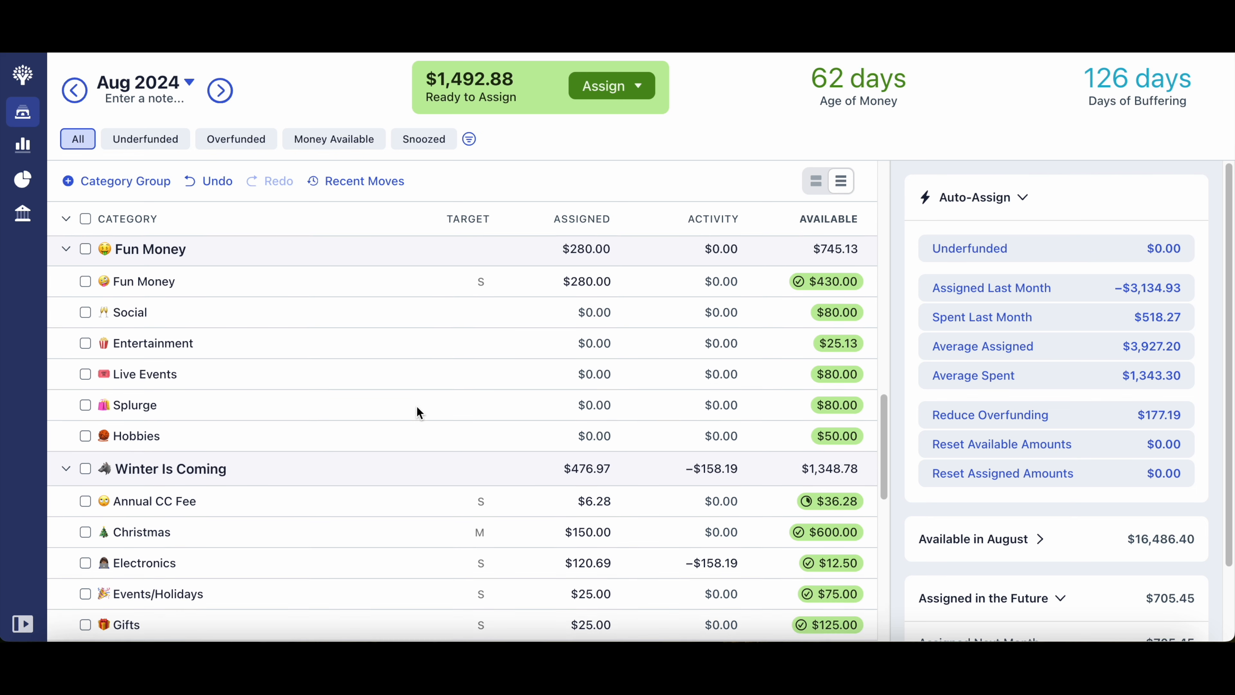
{"action": "scroll", "coordinate": [417, 407], "scroll_direction": "down", "scroll_amount": 2}
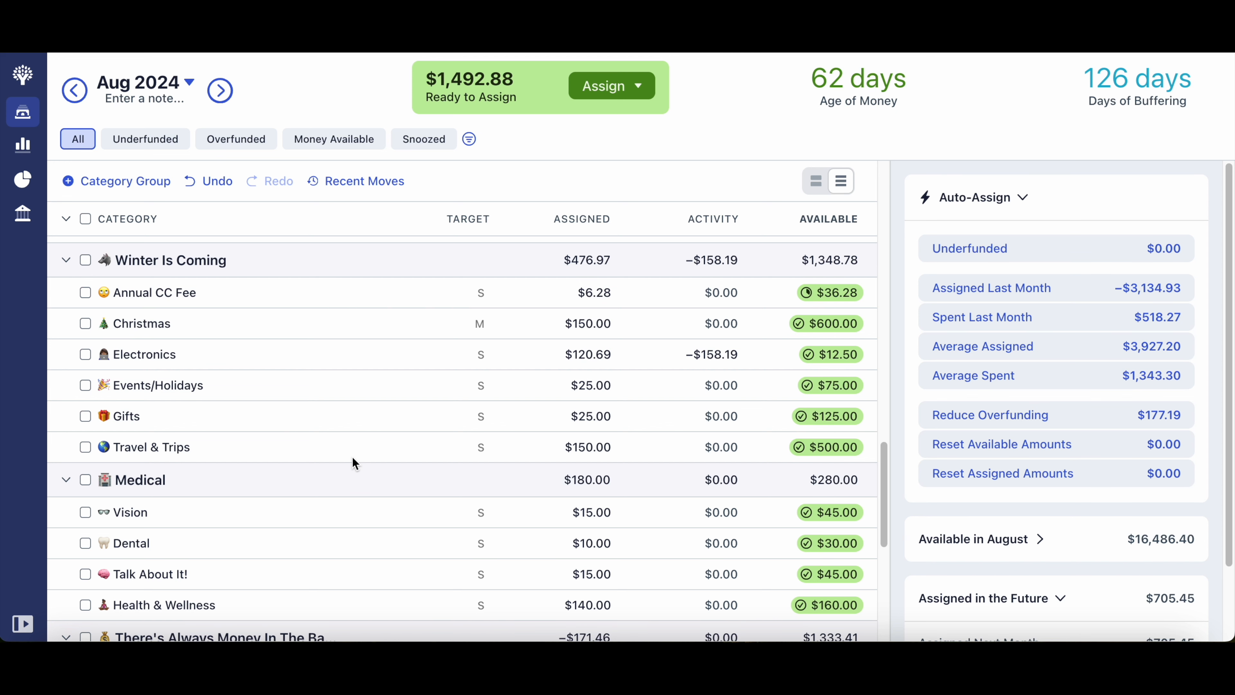
- Review the August assigned and available amounts in the Winter Is Coming, Medical, savings and Wish Farm groups
{"action": "scroll", "coordinate": [457, 395], "scroll_direction": "down", "scroll_amount": 2}
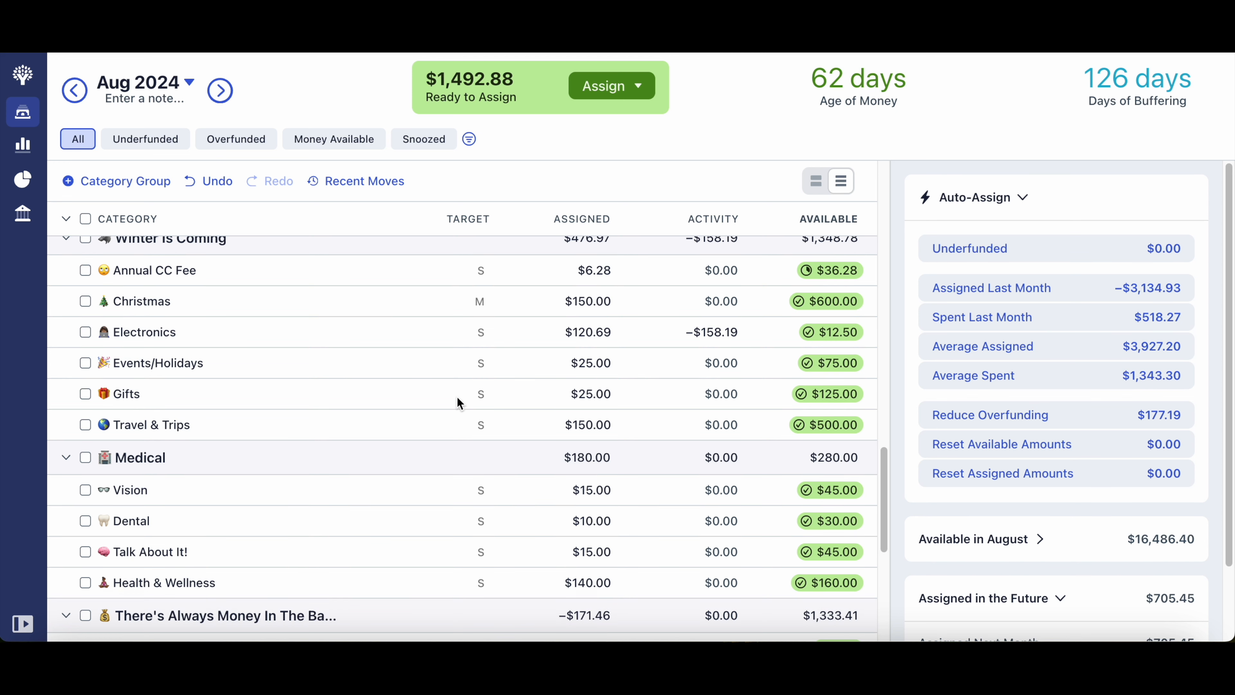
{"action": "scroll", "coordinate": [391, 376], "scroll_direction": "down", "scroll_amount": 4}
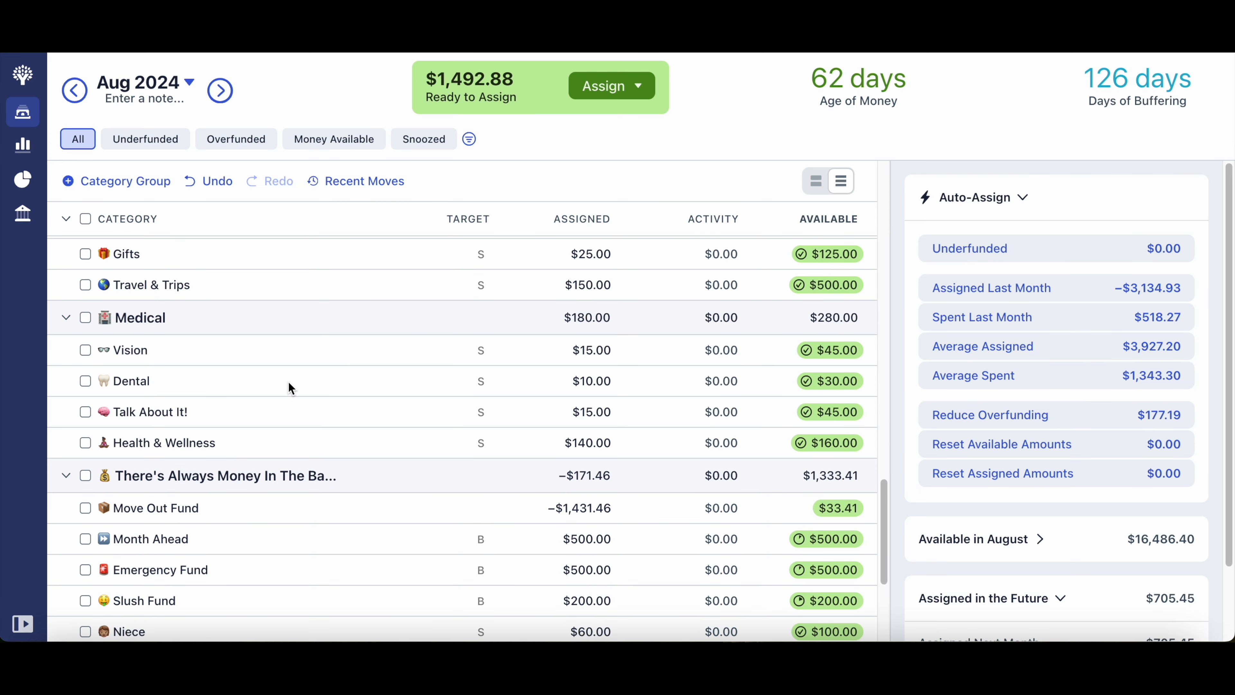
{"action": "scroll", "coordinate": [290, 388], "scroll_direction": "down", "scroll_amount": 1}
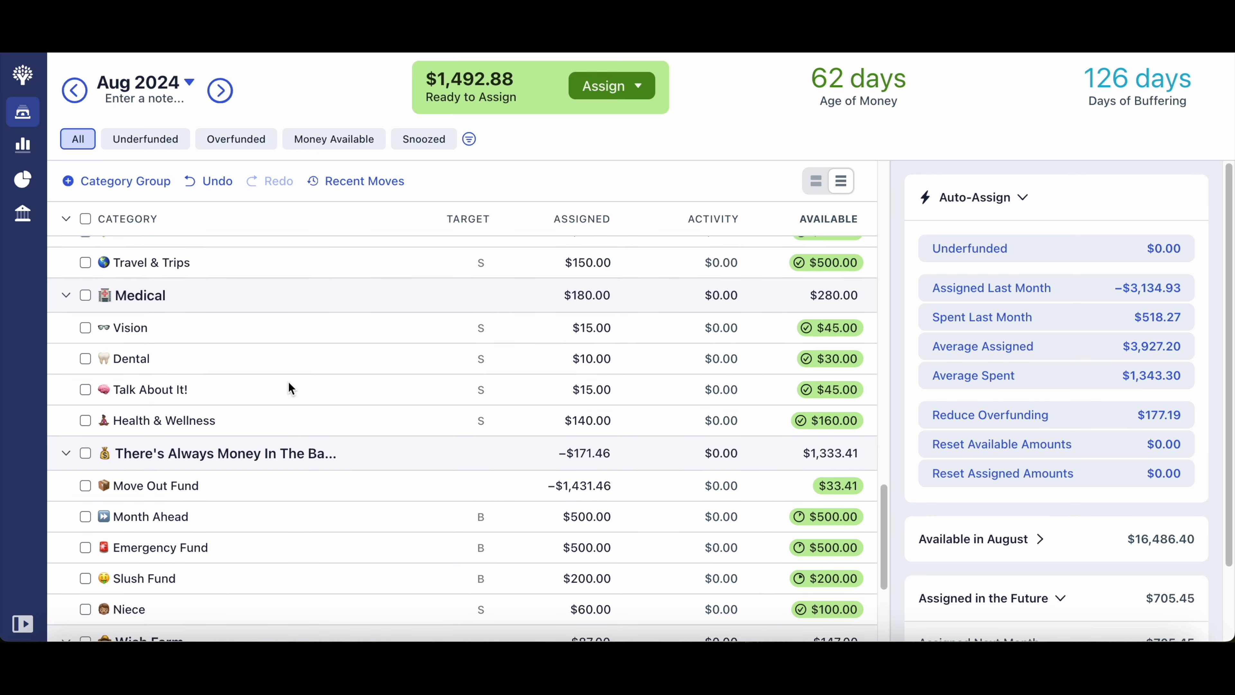
{"action": "scroll", "coordinate": [294, 411], "scroll_direction": "down", "scroll_amount": 1}
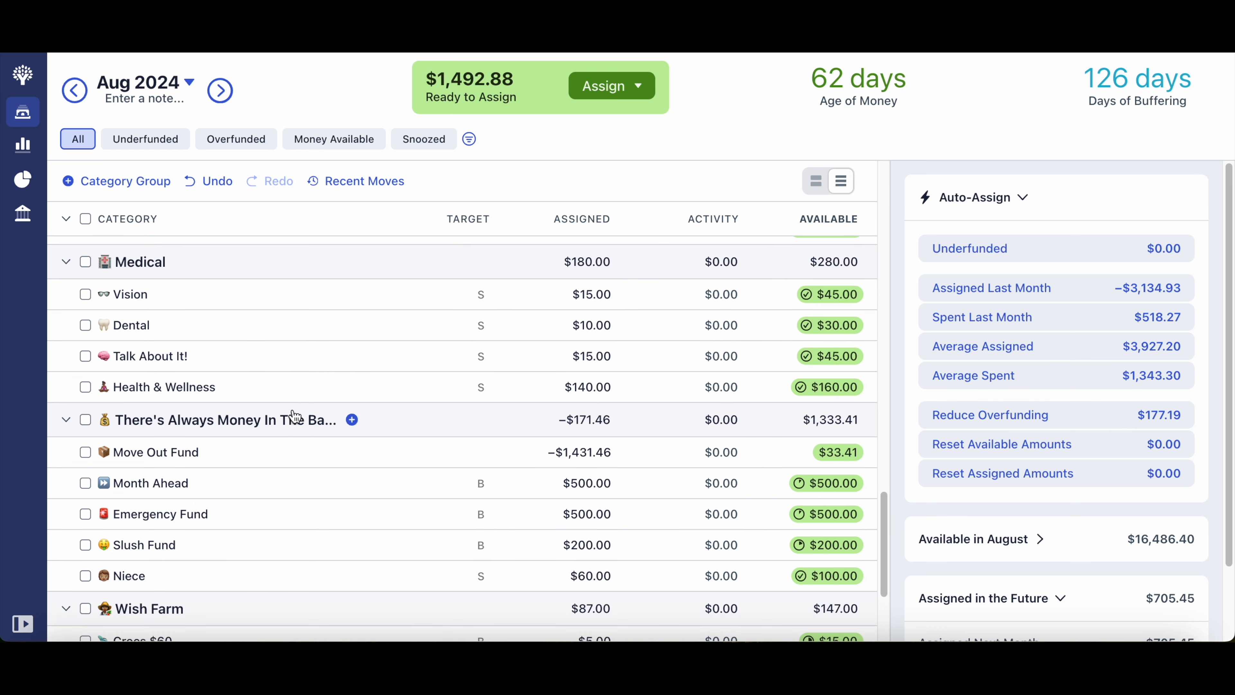
{"action": "scroll", "coordinate": [414, 395], "scroll_direction": "down", "scroll_amount": 1}
{"action": "scroll", "coordinate": [414, 397], "scroll_direction": "down", "scroll_amount": 1}
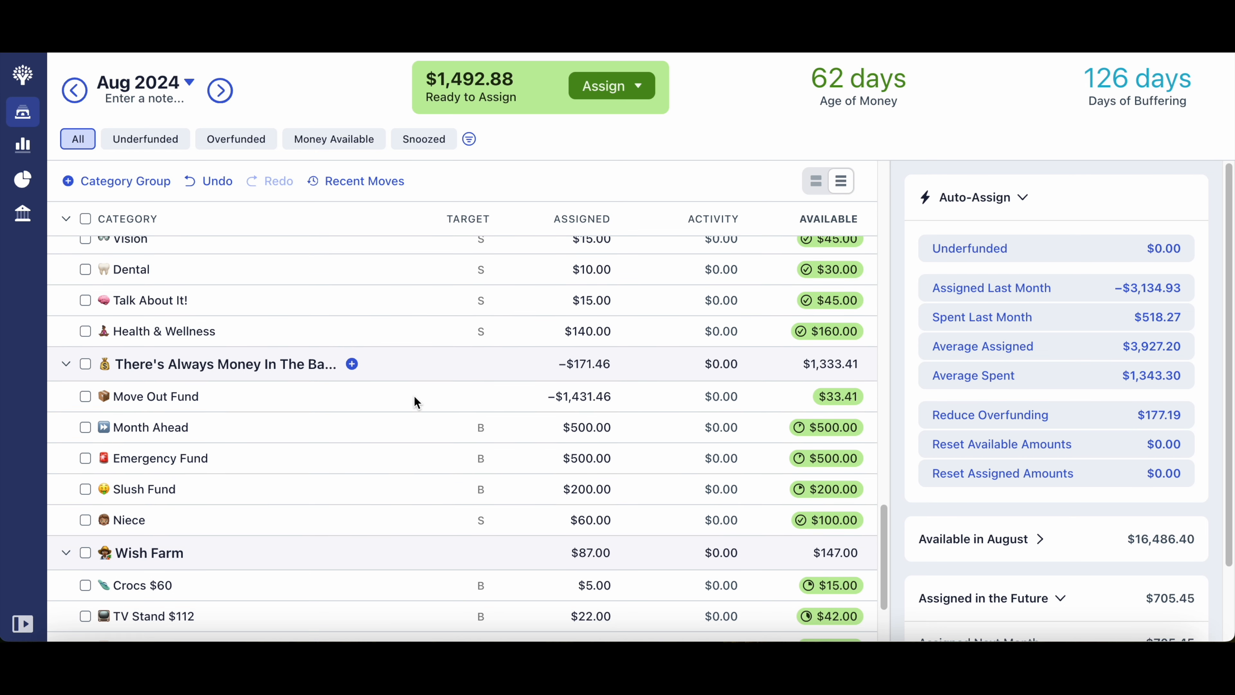
{"action": "scroll", "coordinate": [414, 395], "scroll_direction": "down", "scroll_amount": 1}
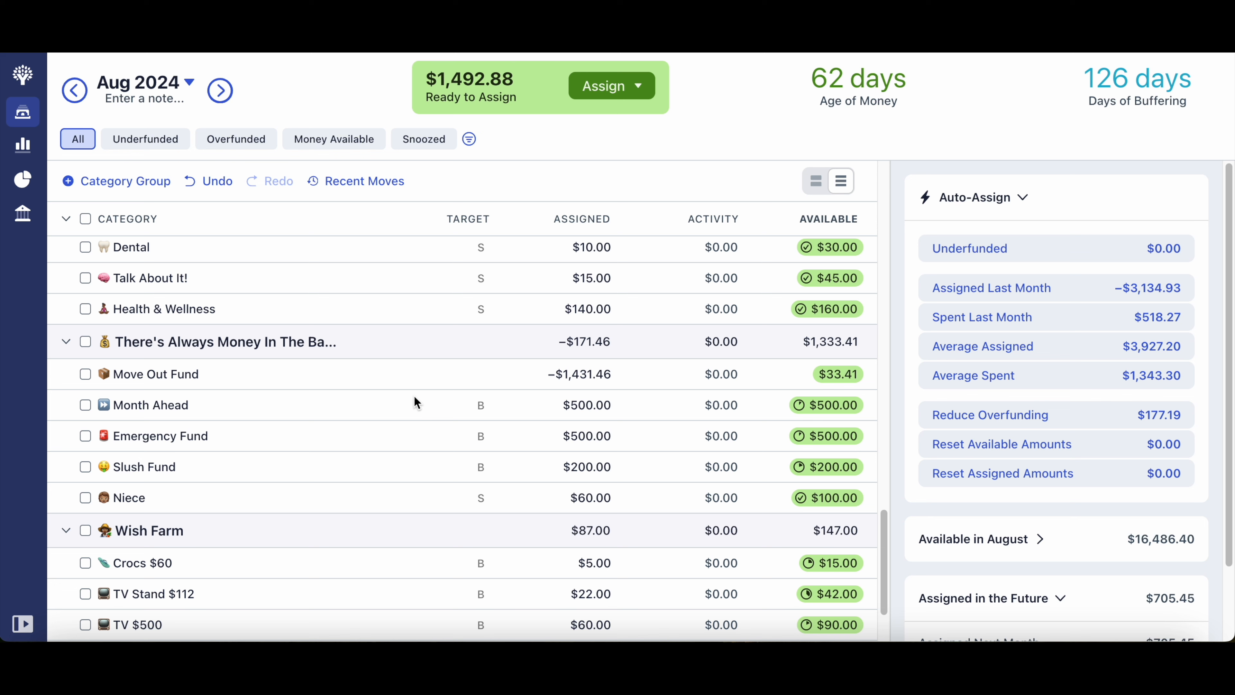
{"action": "scroll", "coordinate": [275, 385], "scroll_direction": "down", "scroll_amount": 1}
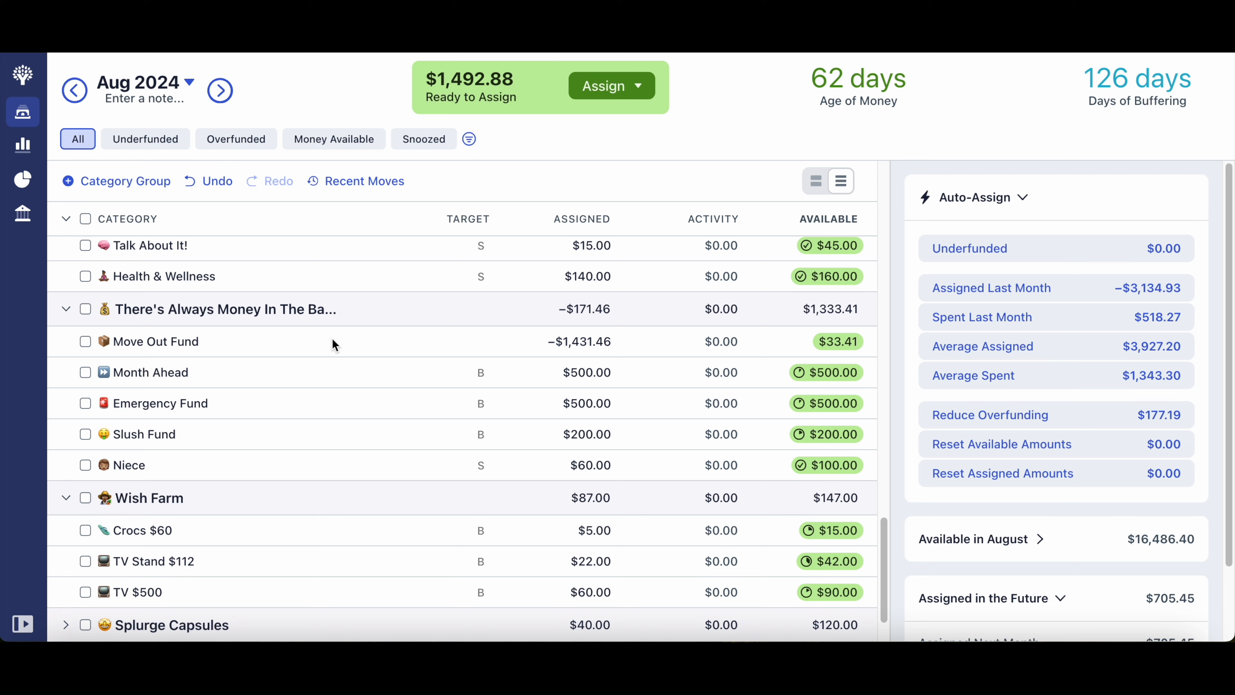
- Move the entire available balance of the Move Out Fund back to Ready to Assign for August 2024
{"action": "left_click", "coordinate": [829, 342]}
{"action": "left_click", "coordinate": [776, 465]}
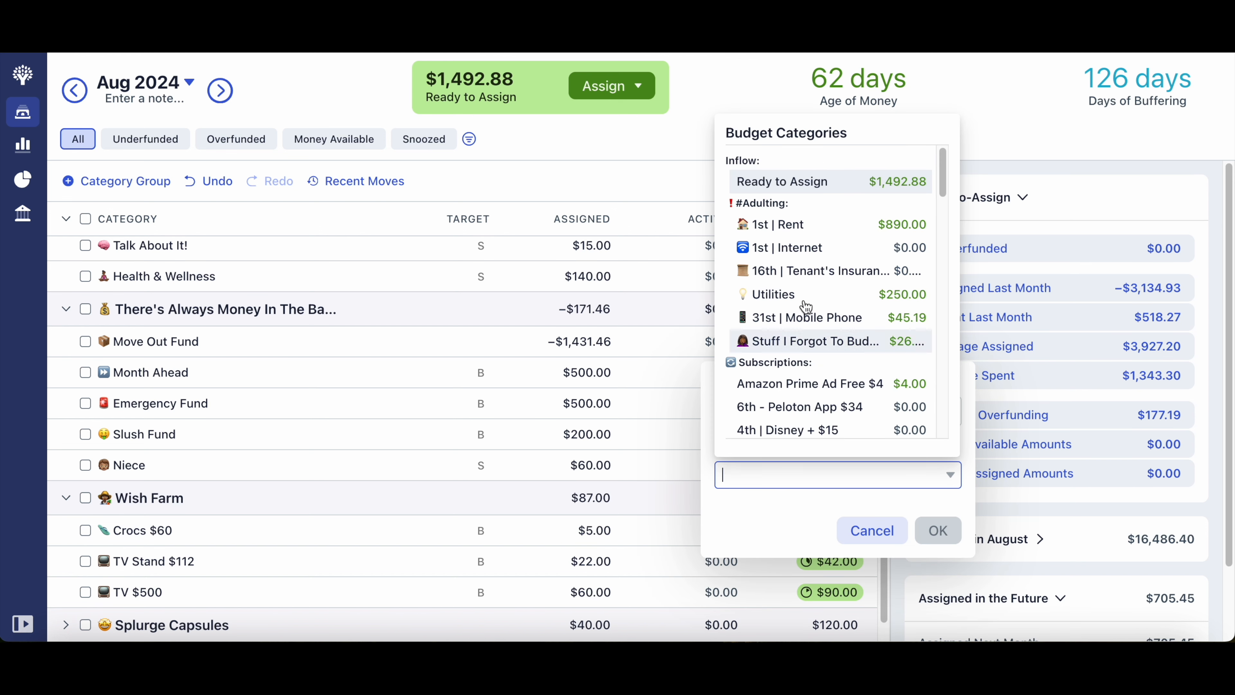
{"action": "left_click", "coordinate": [834, 186]}
{"action": "left_click", "coordinate": [936, 531]}
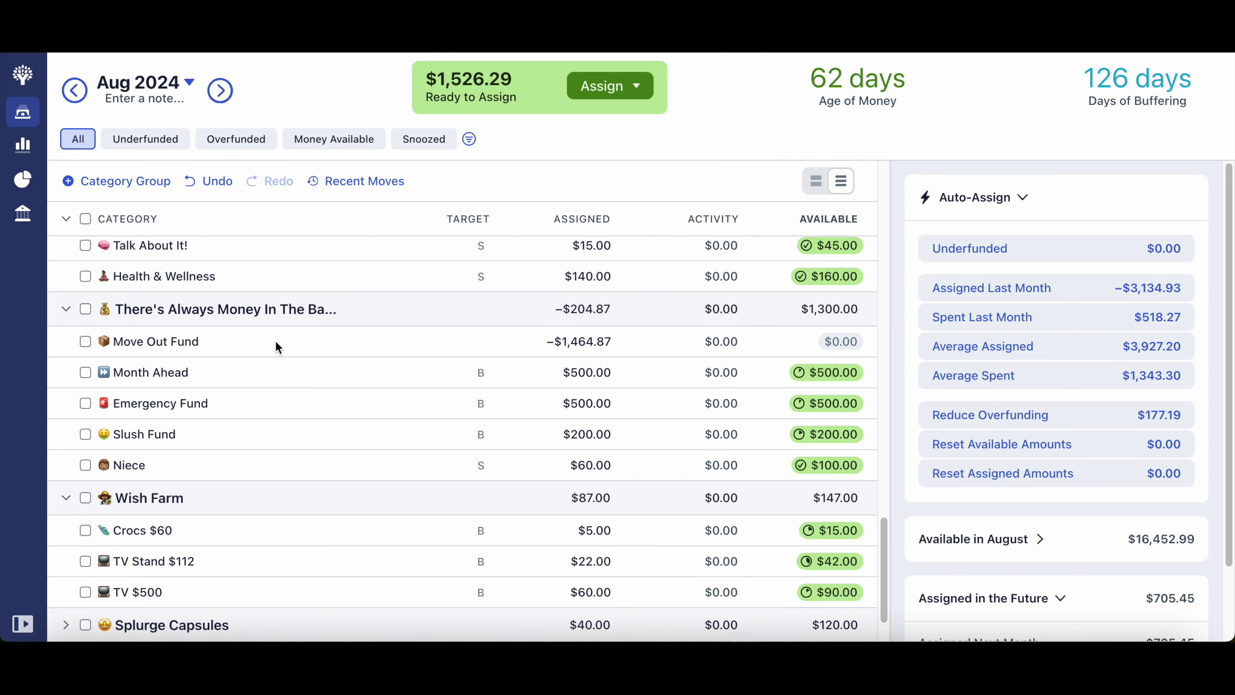
- Examine the August balances and targets of Month Ahead, Emergency Fund, Slush Fund and Niece, leaving none selected
{"action": "left_click", "coordinate": [309, 375]}
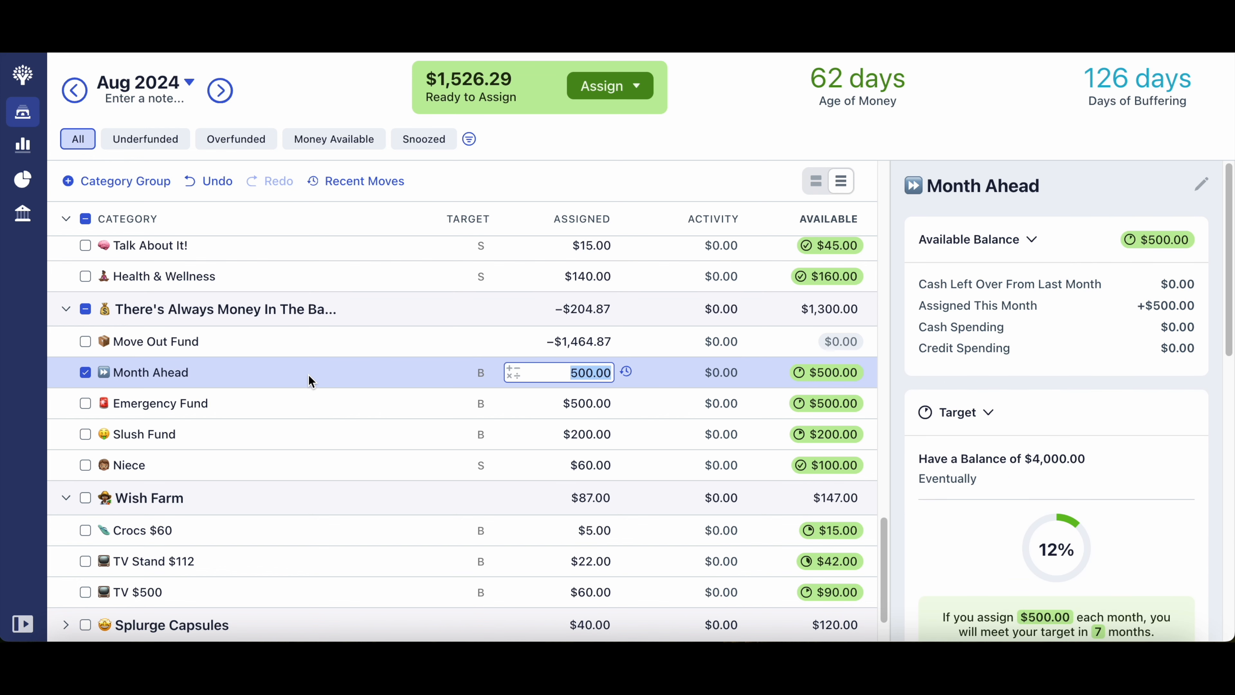
{"action": "left_click", "coordinate": [324, 411]}
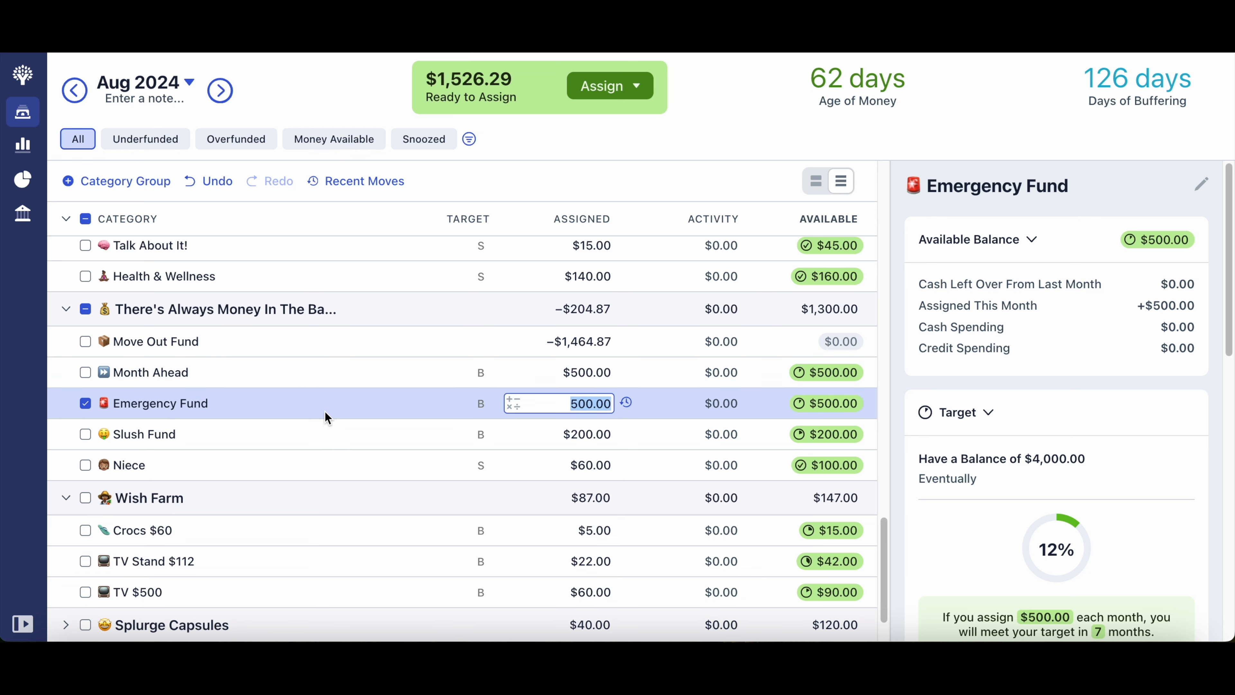
{"action": "left_click", "coordinate": [320, 433]}
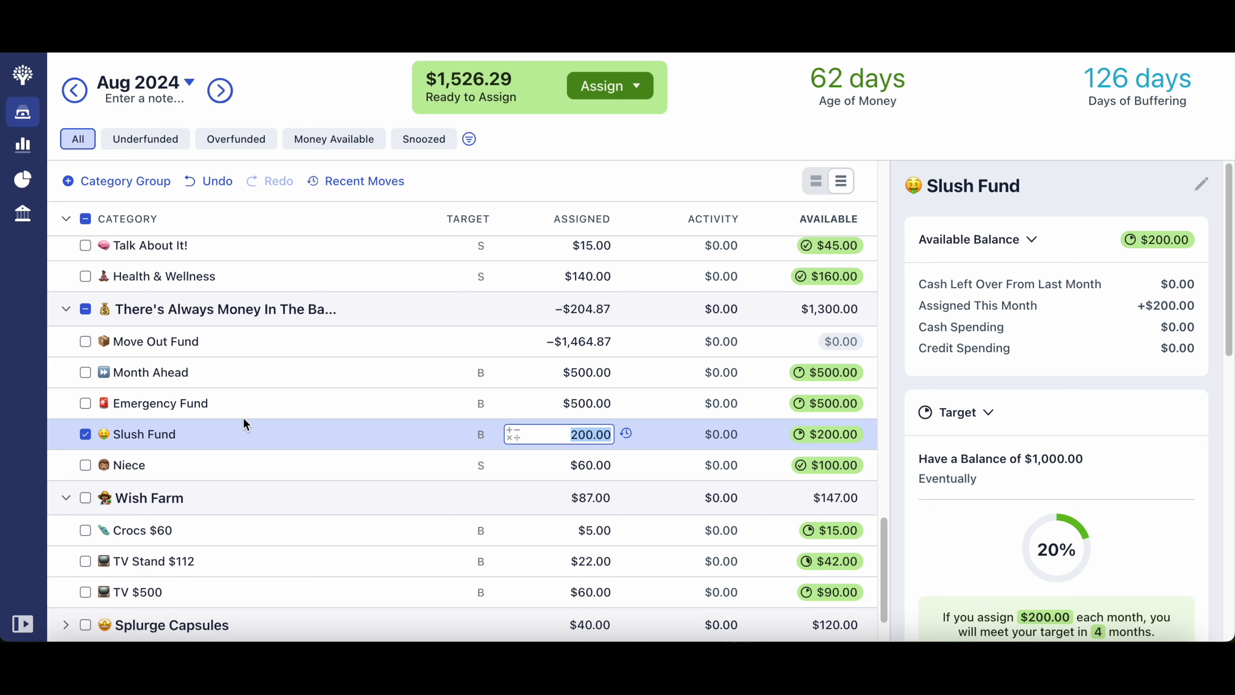
{"action": "left_click", "coordinate": [265, 458]}
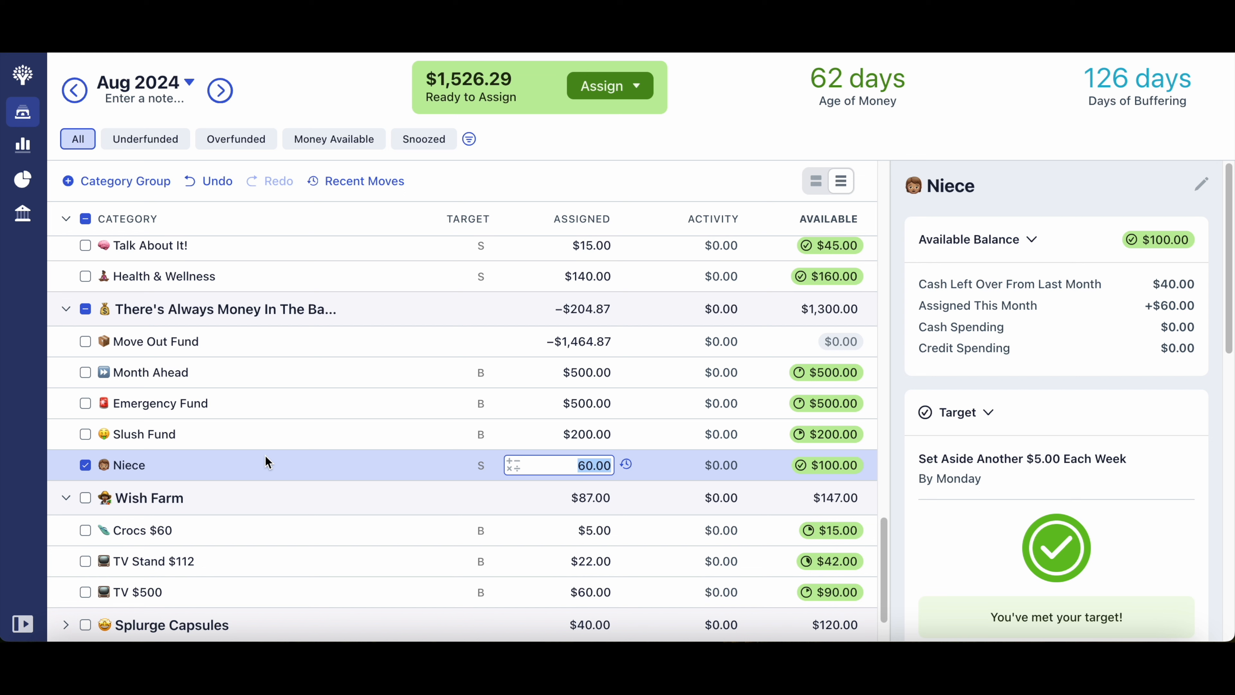
{"action": "left_click", "coordinate": [85, 465]}
- Add $10 to the August amount assigned to Crocs $60 under Wish Farm, making it $15
{"action": "scroll", "coordinate": [347, 479], "scroll_direction": "down", "scroll_amount": 1}
{"action": "scroll", "coordinate": [347, 477], "scroll_direction": "down", "scroll_amount": 2}
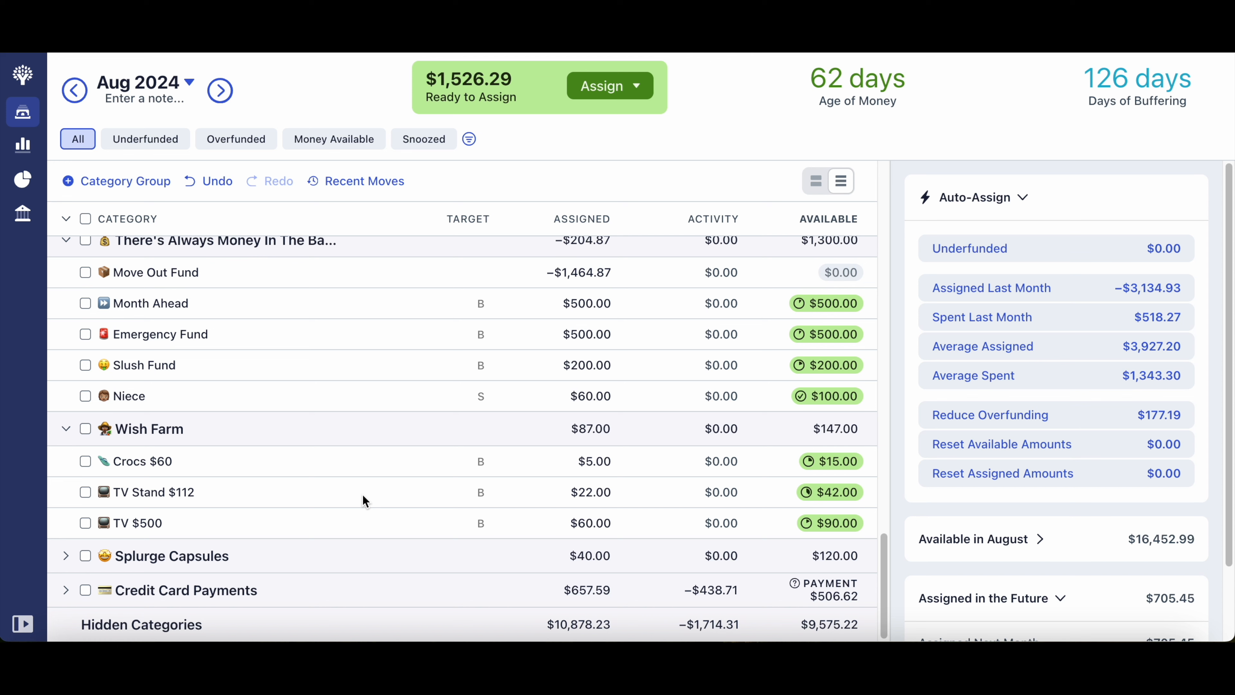
{"action": "left_click", "coordinate": [578, 461]}
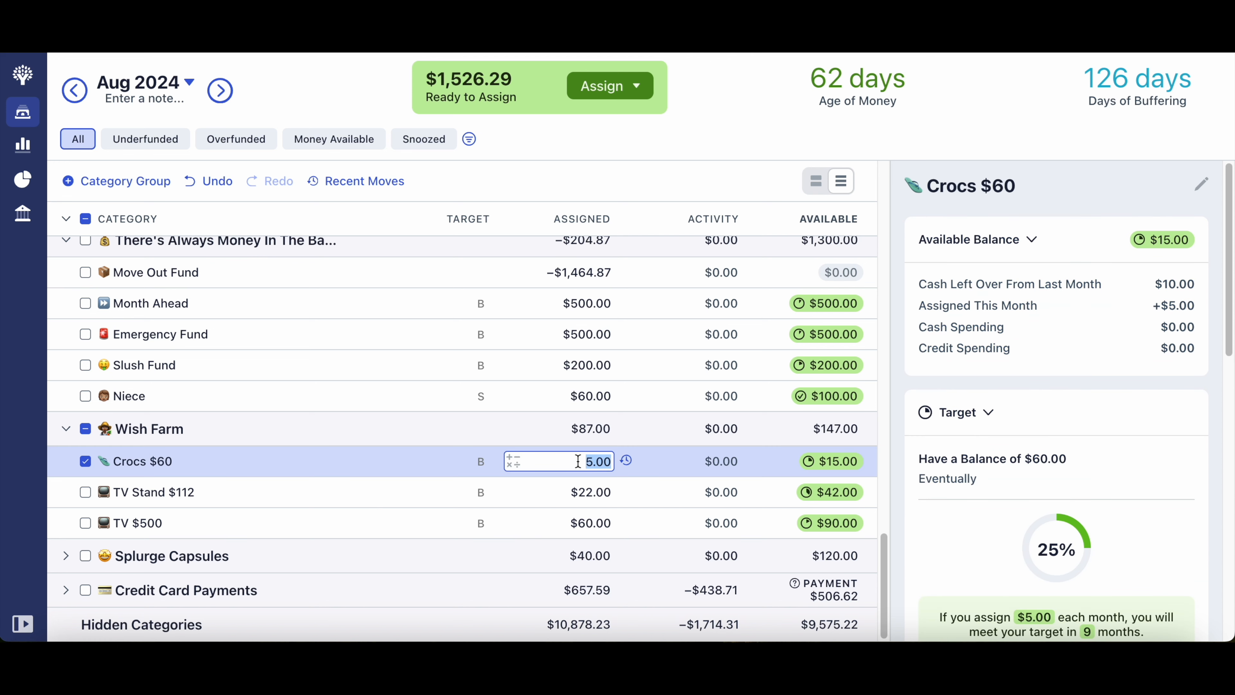
{"action": "key", "text": "Right"}
{"action": "type", "text": "+10"}
{"action": "key", "text": "Return"}
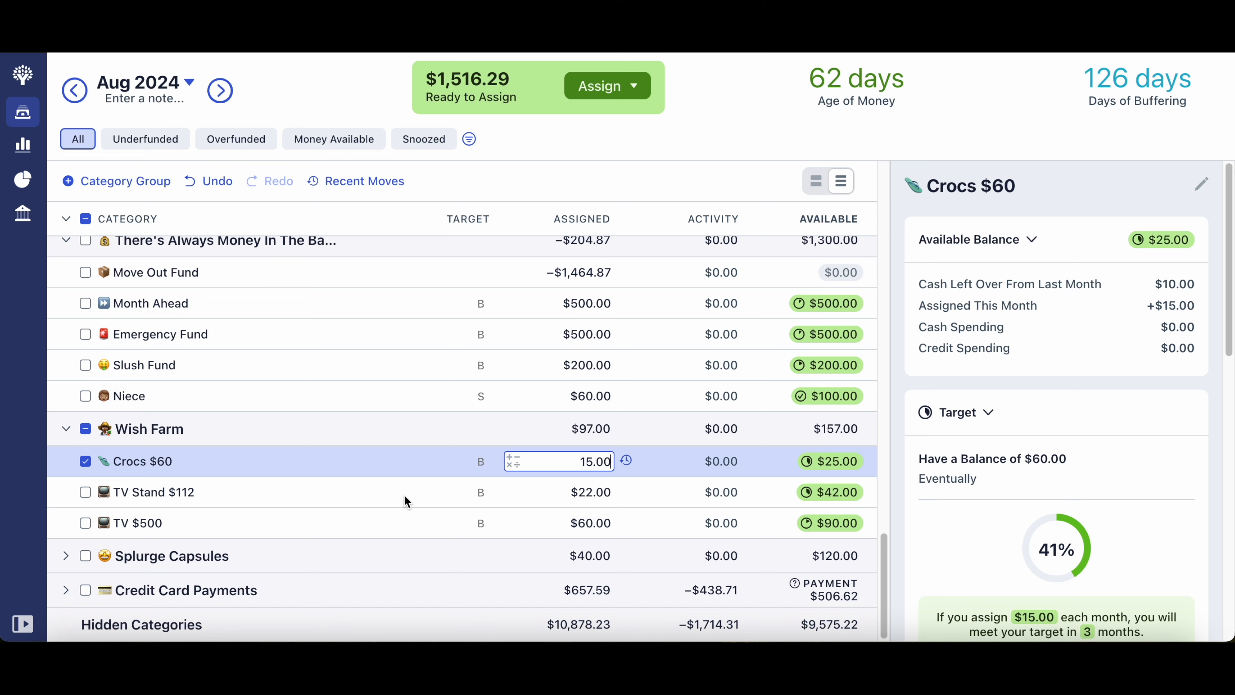
- Add $10 to the August amount assigned to TV Stand $112, making it $32, and deselect the category
{"action": "left_click", "coordinate": [569, 493]}
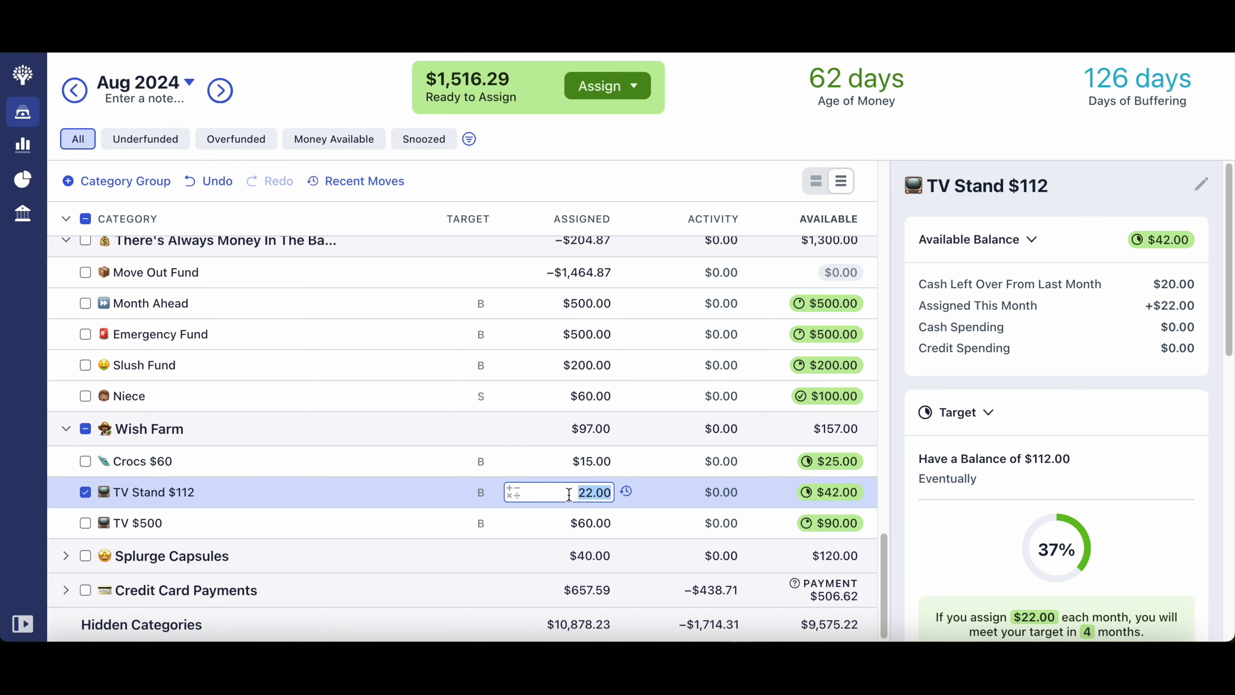
{"action": "key", "text": "End"}
{"action": "type", "text": "+10"}
{"action": "key", "text": "Return"}
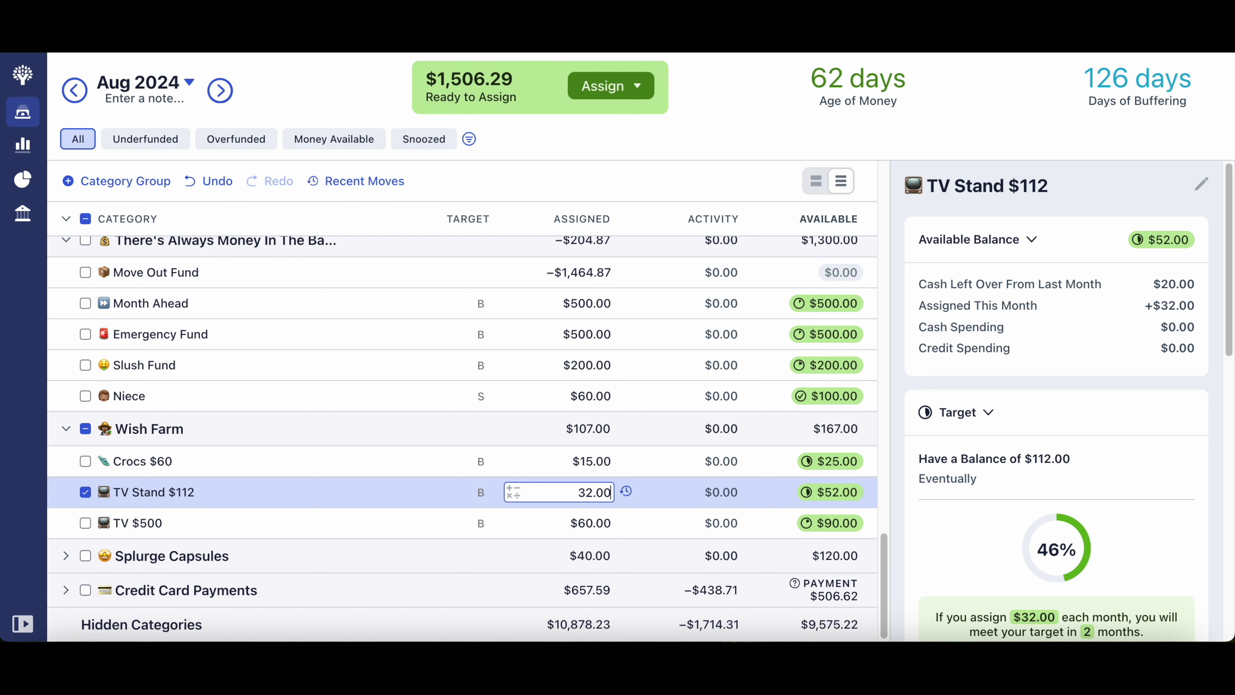
{"action": "left_click", "coordinate": [28, 516]}
- Switch to September 2024 and auto-assign the underfunded $19.19 to the 16th | Tenant's Insurance category
{"action": "scroll", "coordinate": [364, 577], "scroll_direction": "up", "scroll_amount": 10}
{"action": "scroll", "coordinate": [364, 576], "scroll_direction": "up", "scroll_amount": 10}
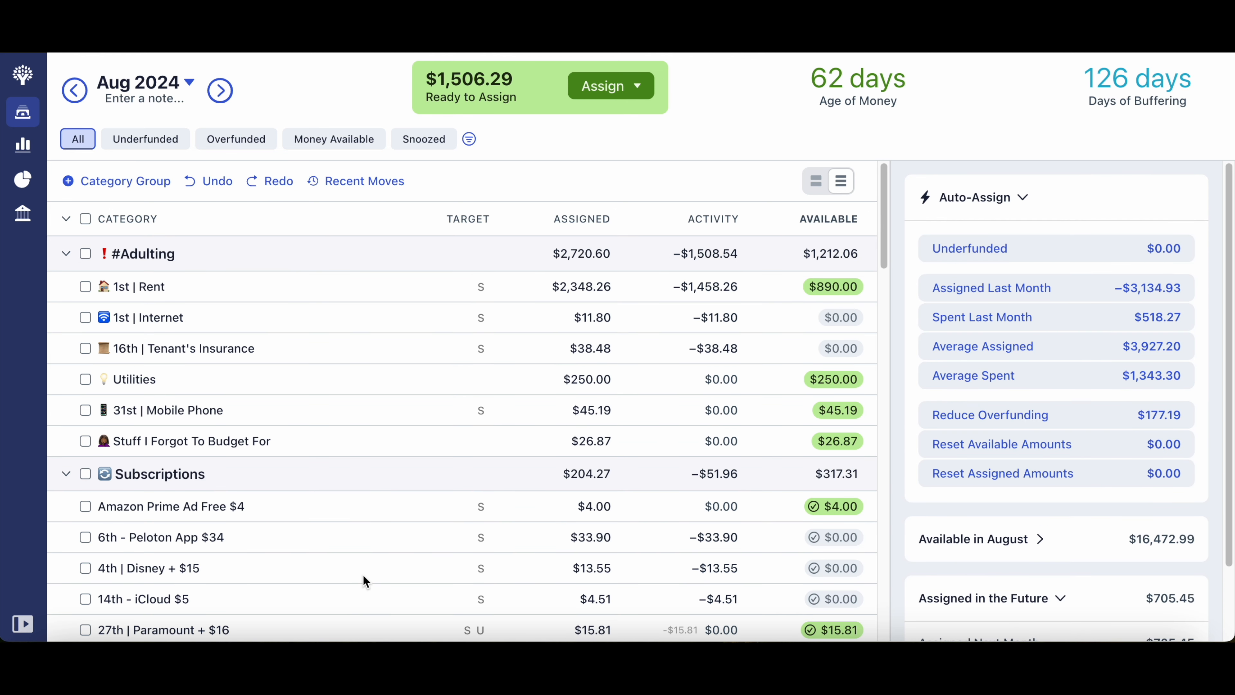
{"action": "left_click", "coordinate": [221, 90]}
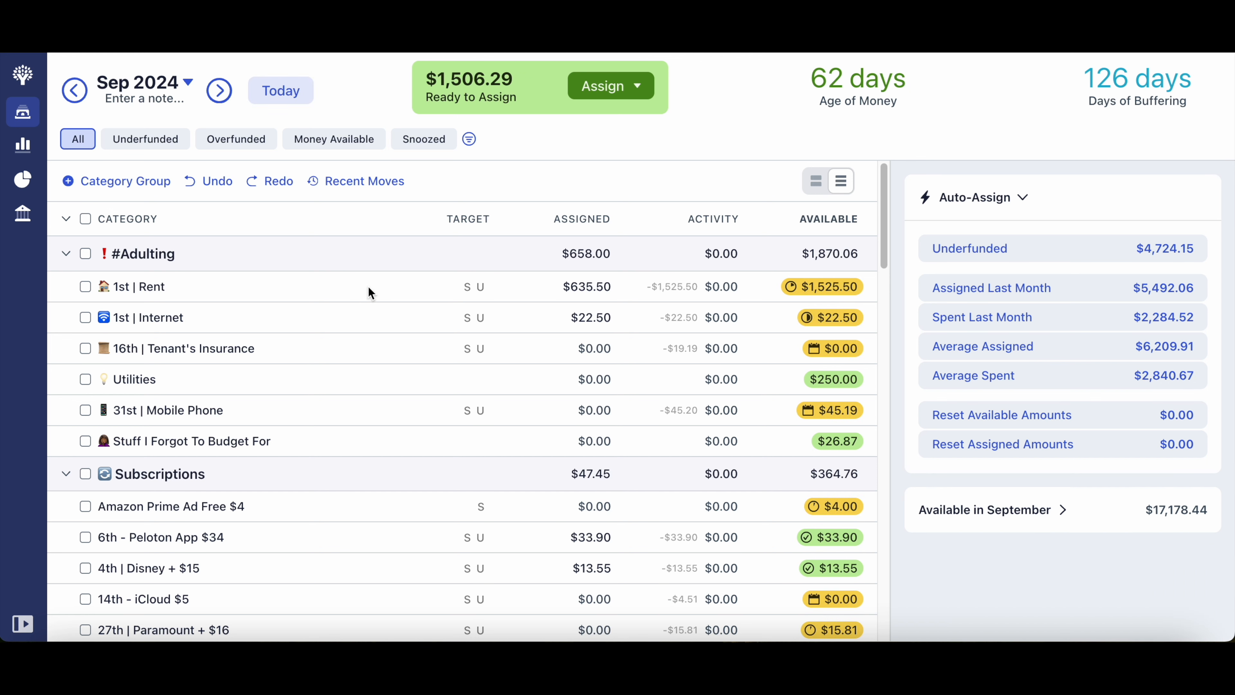
{"action": "left_click", "coordinate": [585, 350]}
{"action": "left_click", "coordinate": [322, 347]}
{"action": "scroll", "coordinate": [1026, 481], "scroll_direction": "down", "scroll_amount": 4}
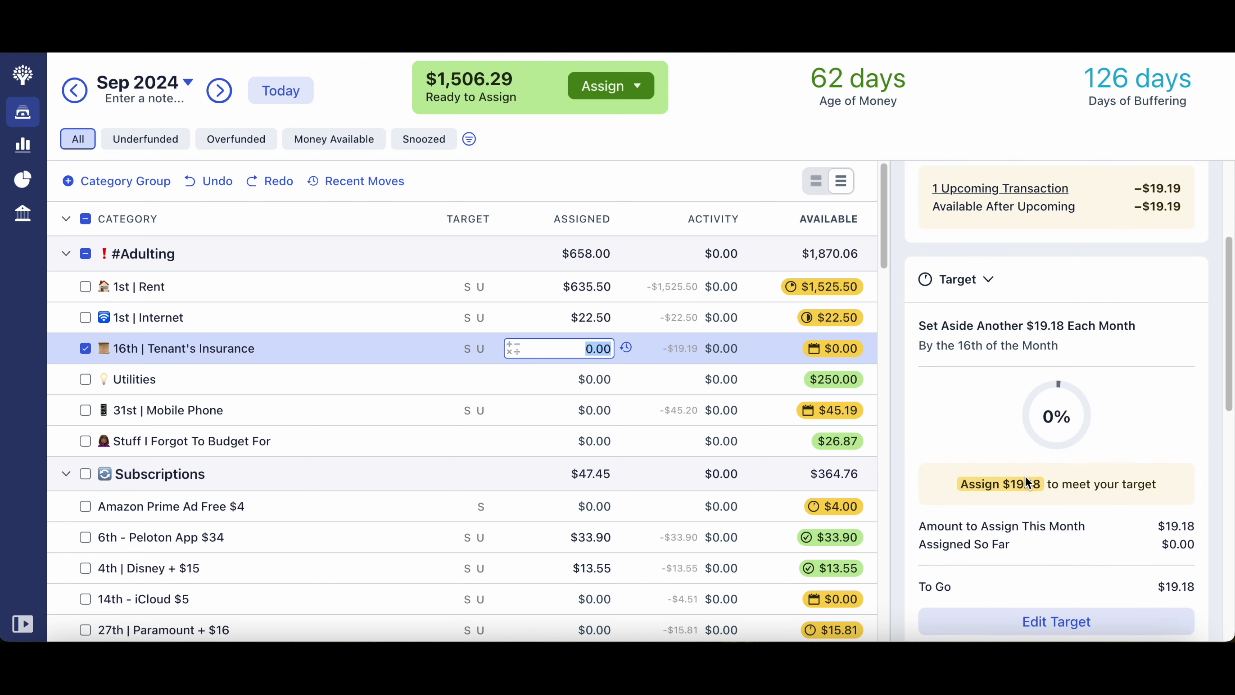
{"action": "scroll", "coordinate": [1016, 445], "scroll_direction": "down", "scroll_amount": 5}
{"action": "left_click", "coordinate": [973, 537]}
- Assign $100 to the Utilities category for September 2024 and deselect it
{"action": "left_click", "coordinate": [562, 379]}
{"action": "type", "text": "100"}
{"action": "key", "text": "Return"}
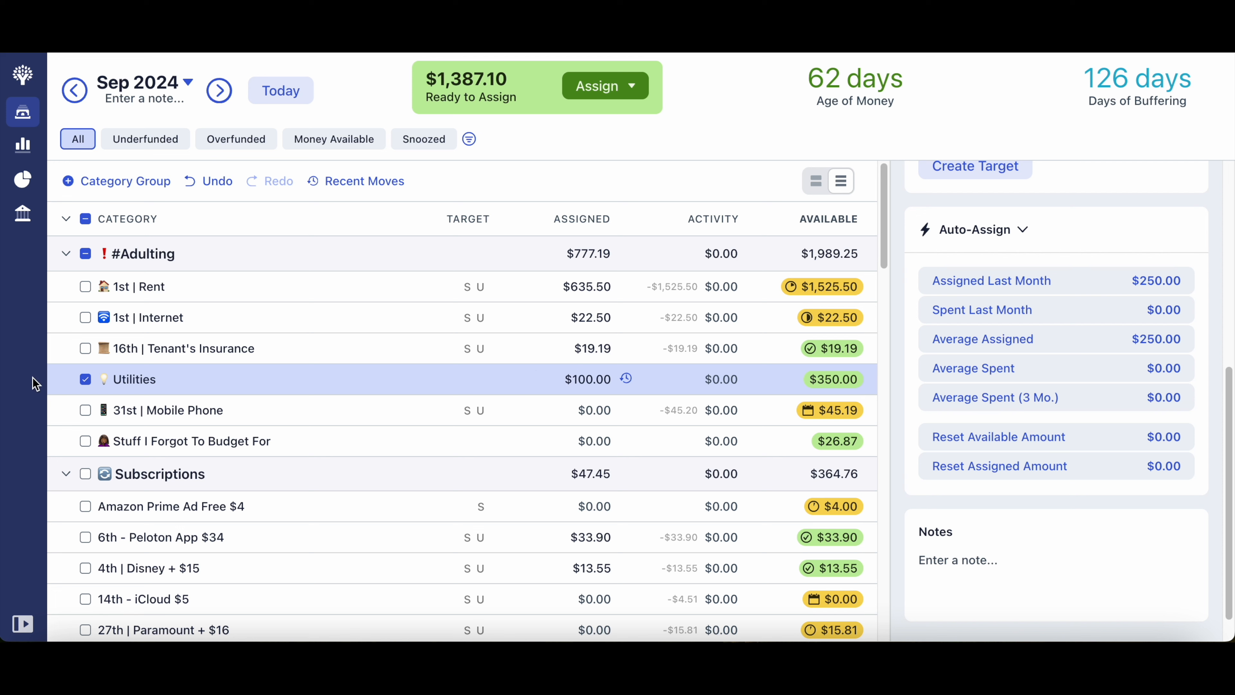
{"action": "left_click", "coordinate": [85, 381]}
- Auto-assign the underfunded $45.20 to the 31st | Mobile Phone category for September and deselect it
{"action": "left_click", "coordinate": [285, 415]}
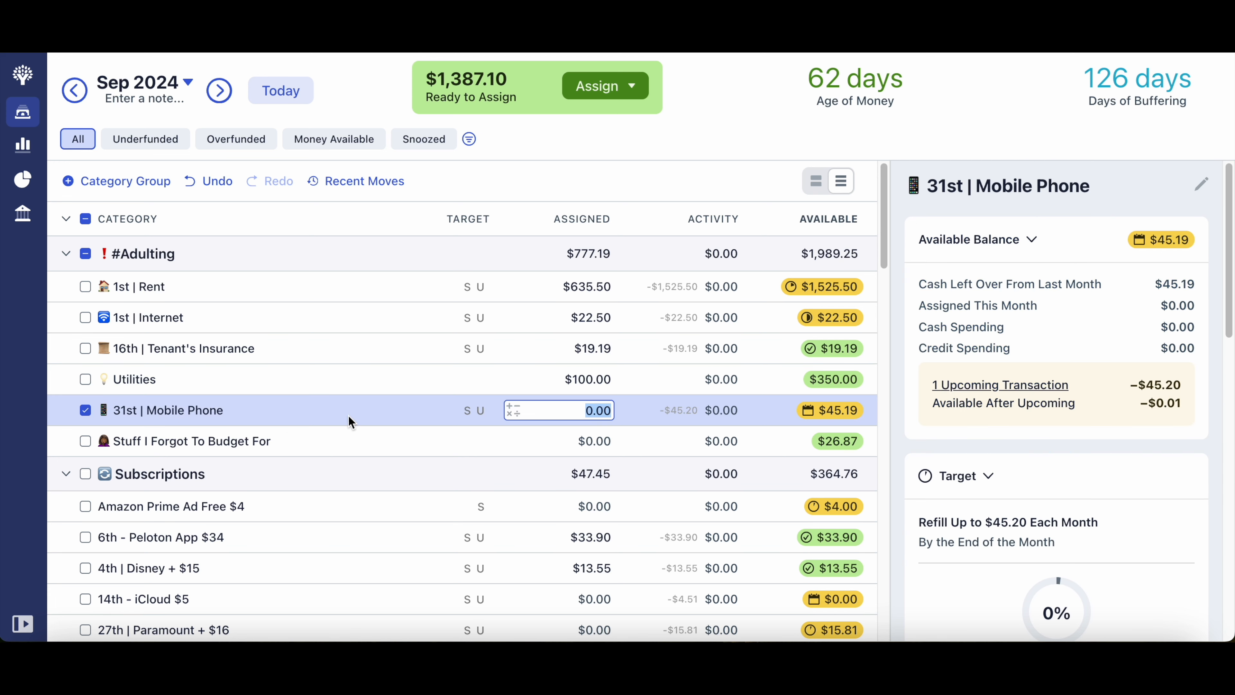
{"action": "scroll", "coordinate": [1080, 491], "scroll_direction": "down", "scroll_amount": 5}
{"action": "scroll", "coordinate": [1080, 491], "scroll_direction": "down", "scroll_amount": 5}
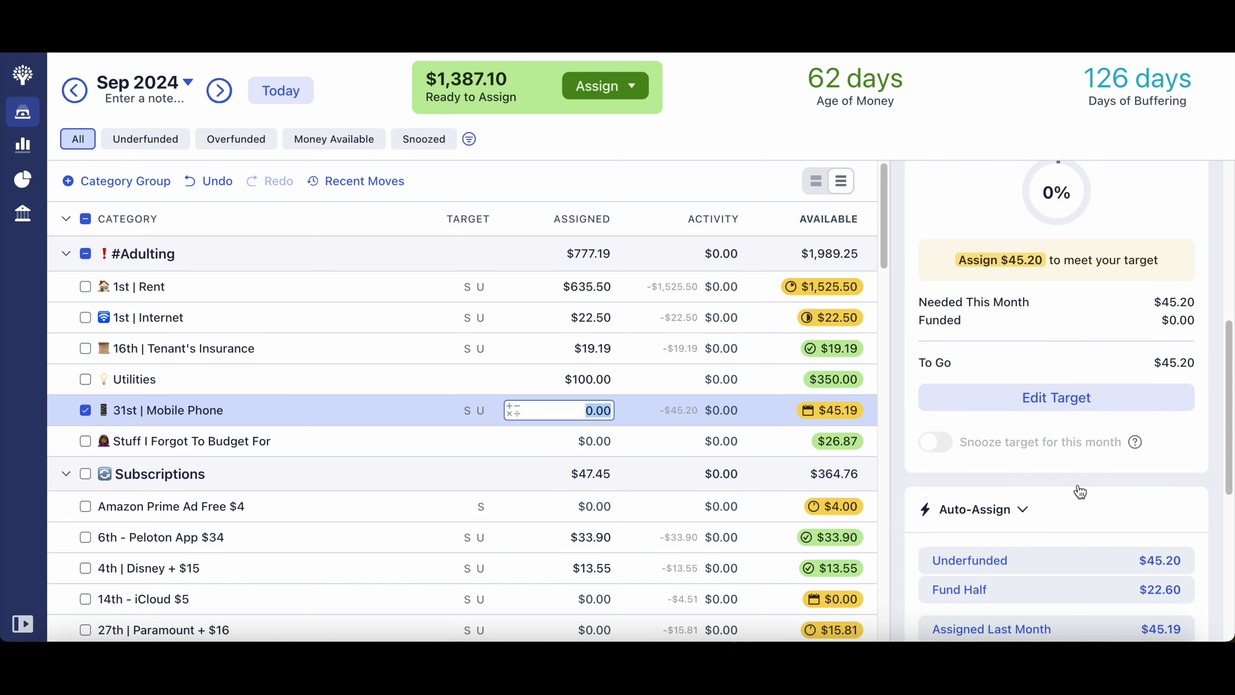
{"action": "left_click", "coordinate": [994, 536]}
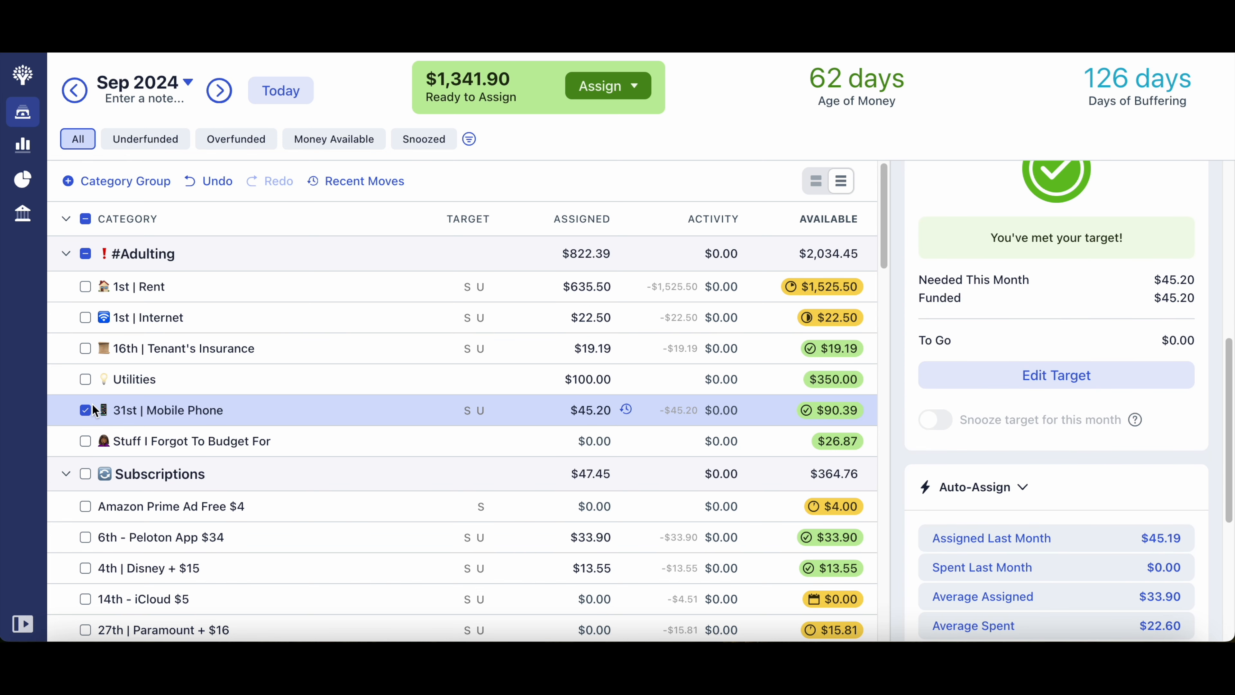
{"action": "left_click", "coordinate": [86, 411]}
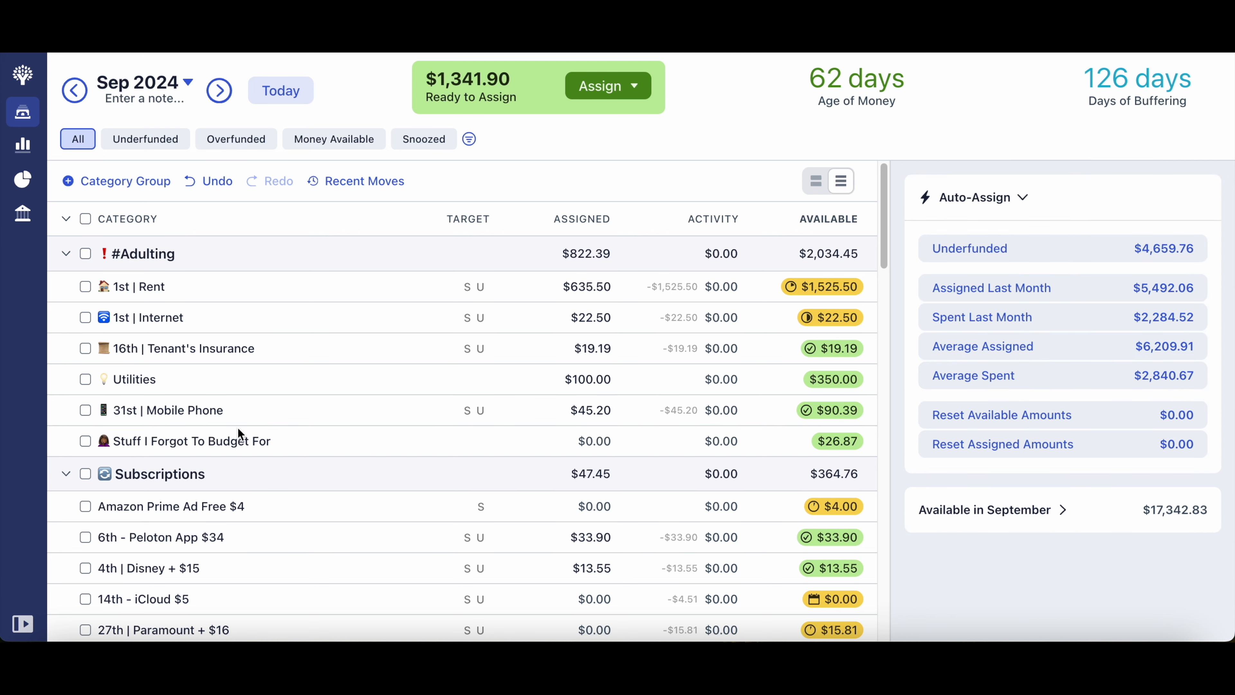
- Auto-assign the underfunded $75.73 to the September Subscriptions group, leaving out Disney + and Paramount +, and deselect the group
{"action": "scroll", "coordinate": [353, 432], "scroll_direction": "down", "scroll_amount": 3}
{"action": "scroll", "coordinate": [353, 433], "scroll_direction": "down", "scroll_amount": 5}
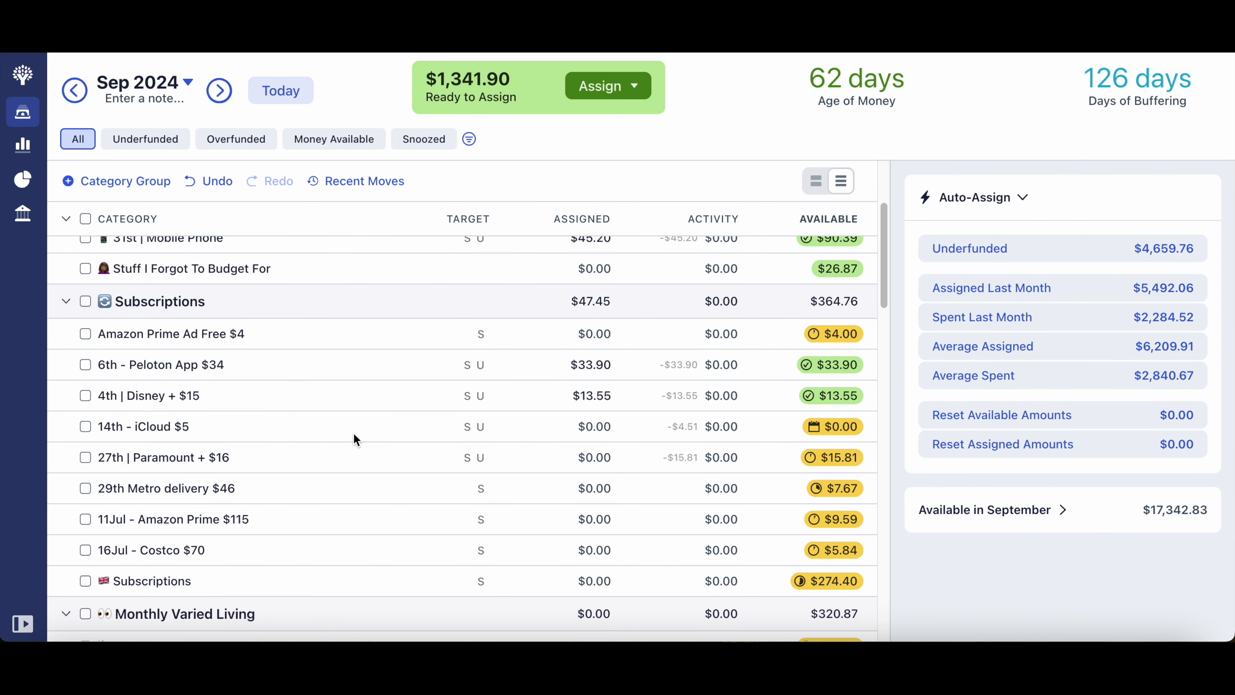
{"action": "scroll", "coordinate": [353, 432], "scroll_direction": "down", "scroll_amount": 1}
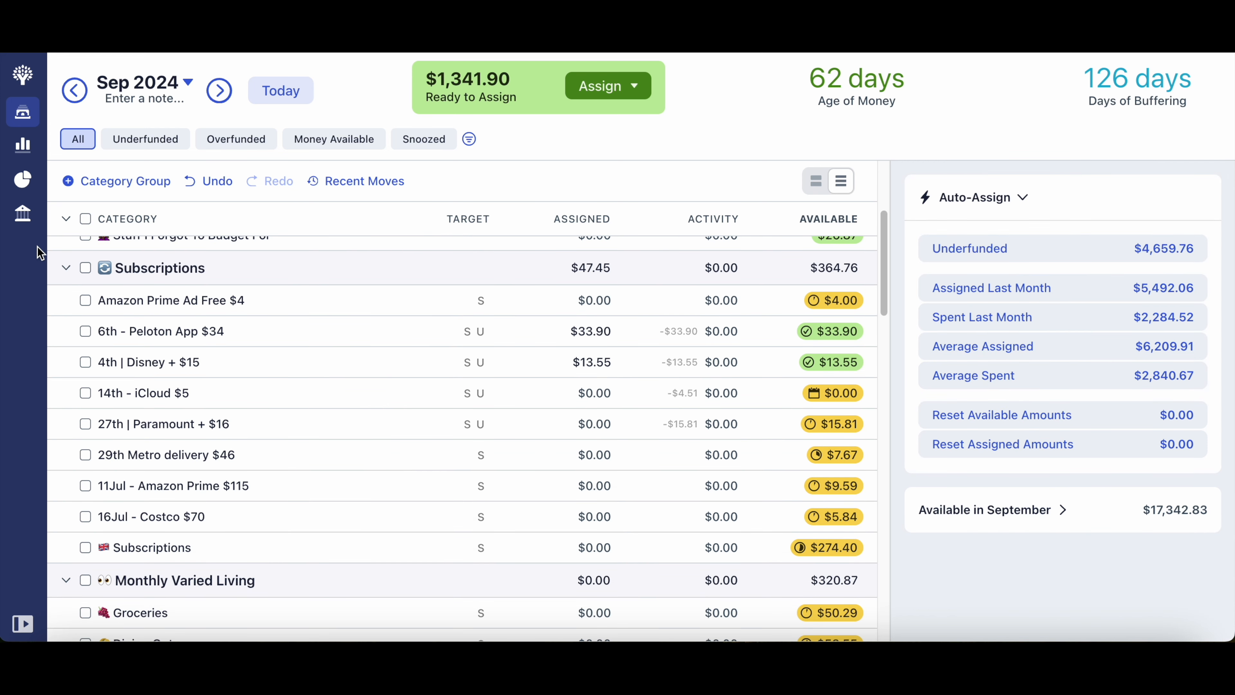
{"action": "left_click", "coordinate": [85, 268]}
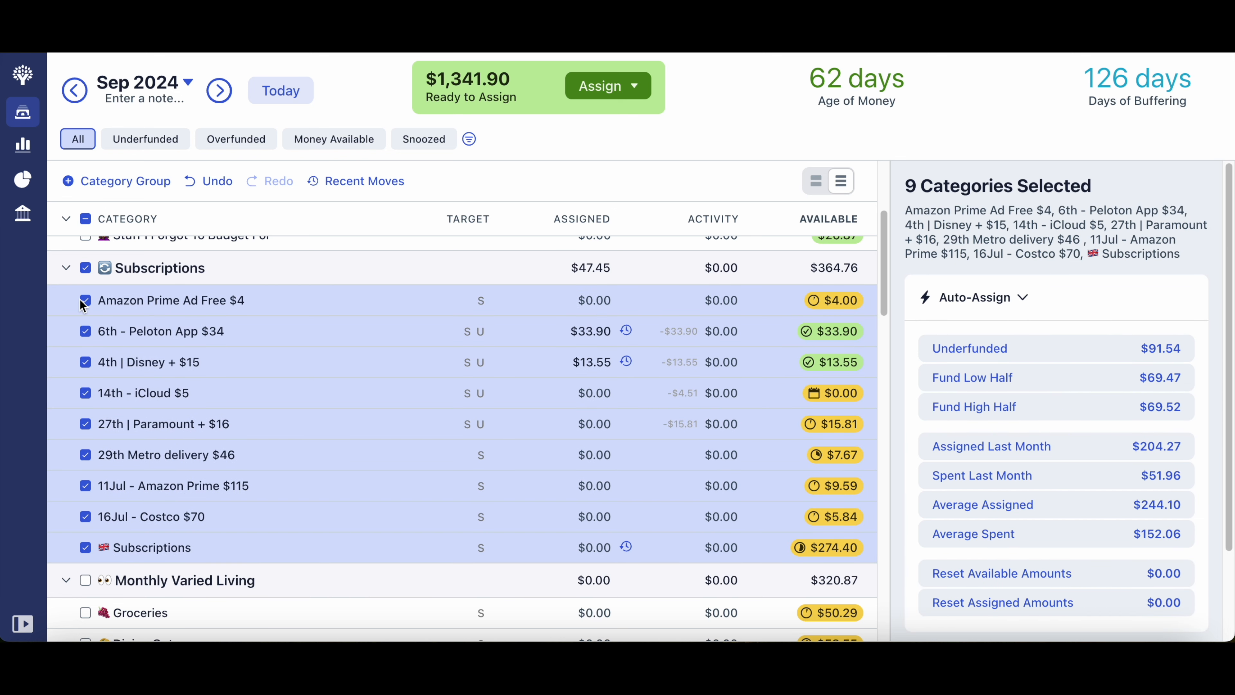
{"action": "left_click", "coordinate": [85, 362]}
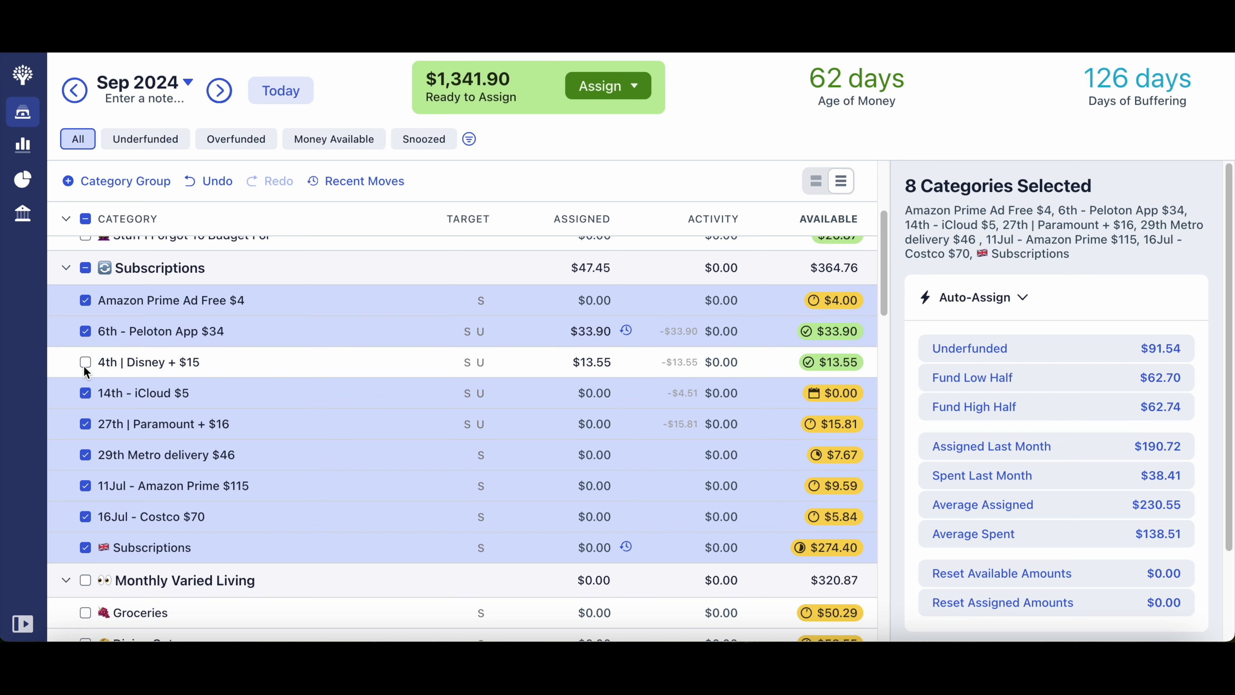
{"action": "left_click", "coordinate": [85, 425]}
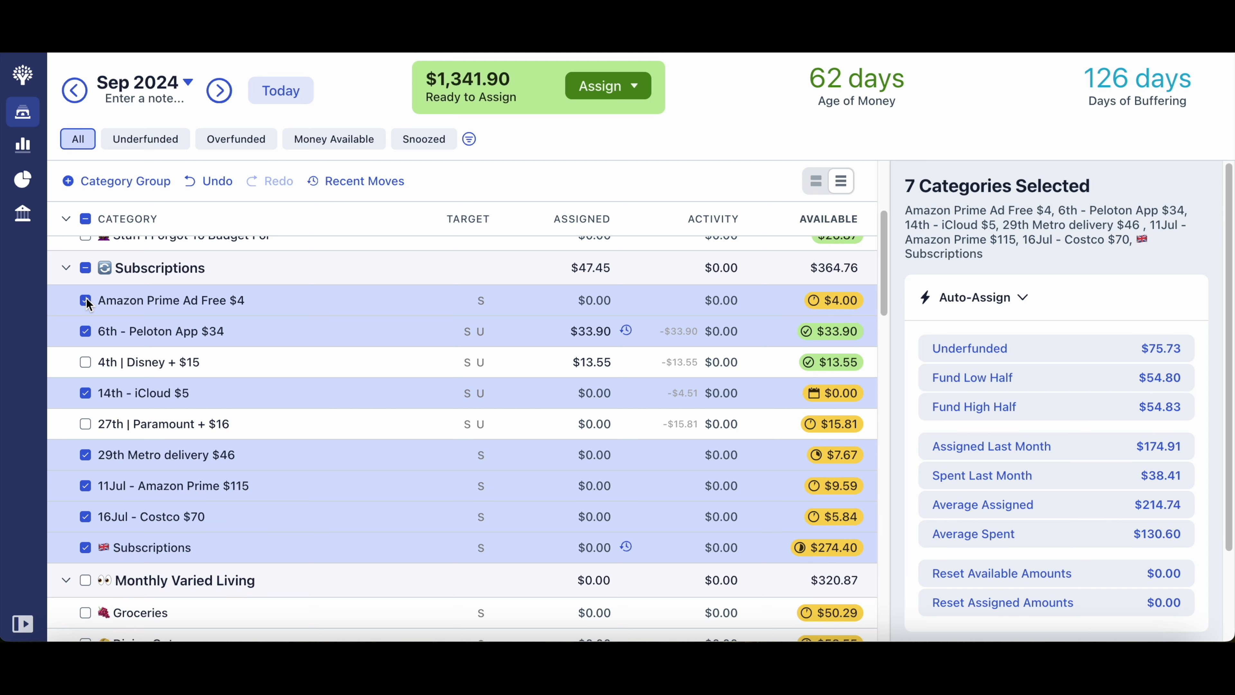
{"action": "left_click", "coordinate": [979, 349]}
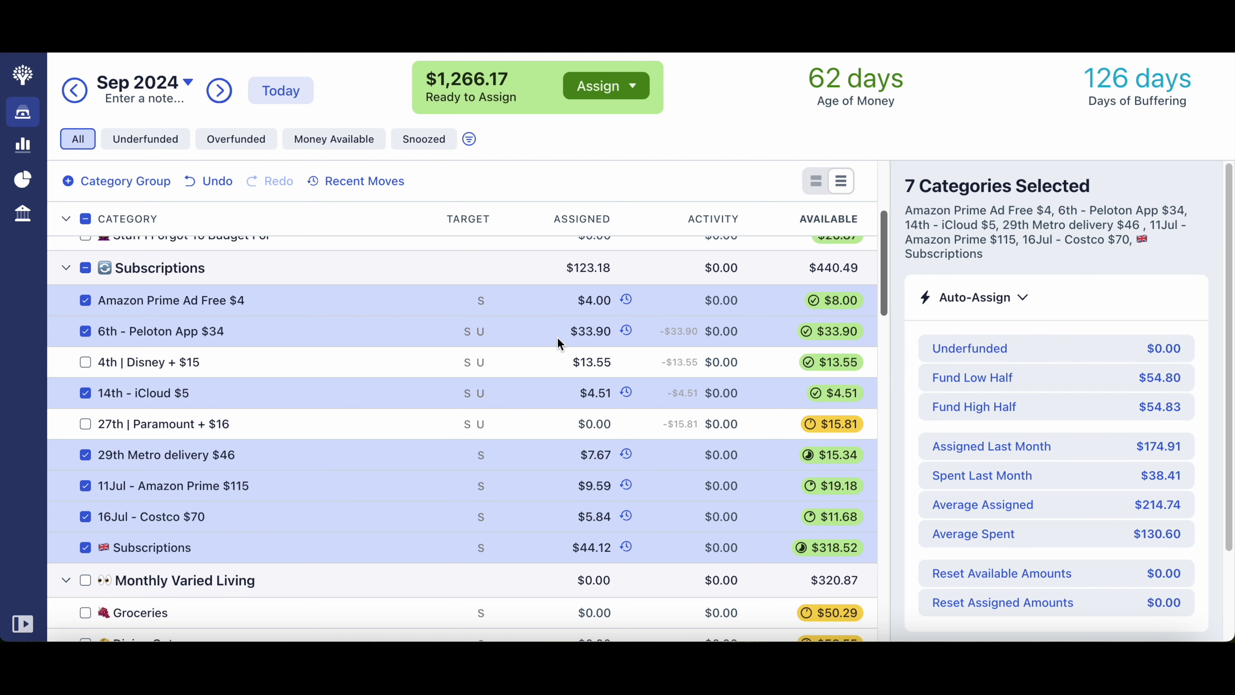
{"action": "left_click", "coordinate": [85, 268]}
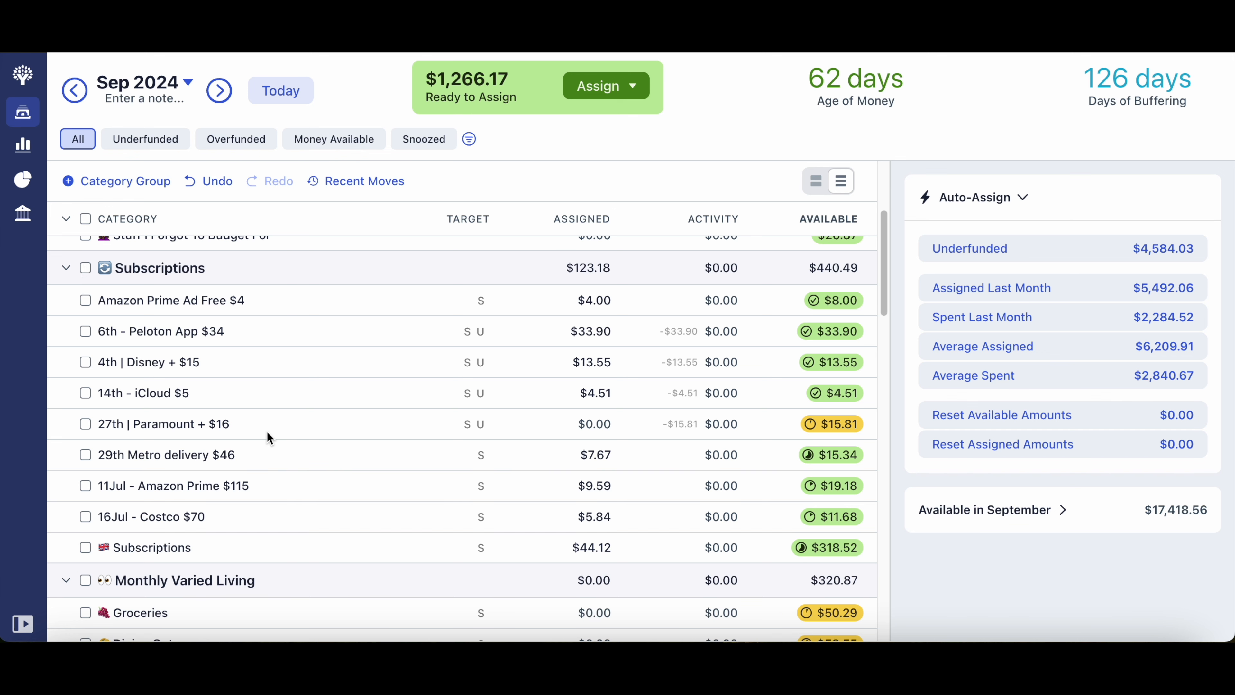
- Assign $250 to the Groceries category in Monthly Varied Living for September
{"action": "scroll", "coordinate": [398, 452], "scroll_direction": "down", "scroll_amount": 1}
{"action": "scroll", "coordinate": [398, 446], "scroll_direction": "down", "scroll_amount": 8}
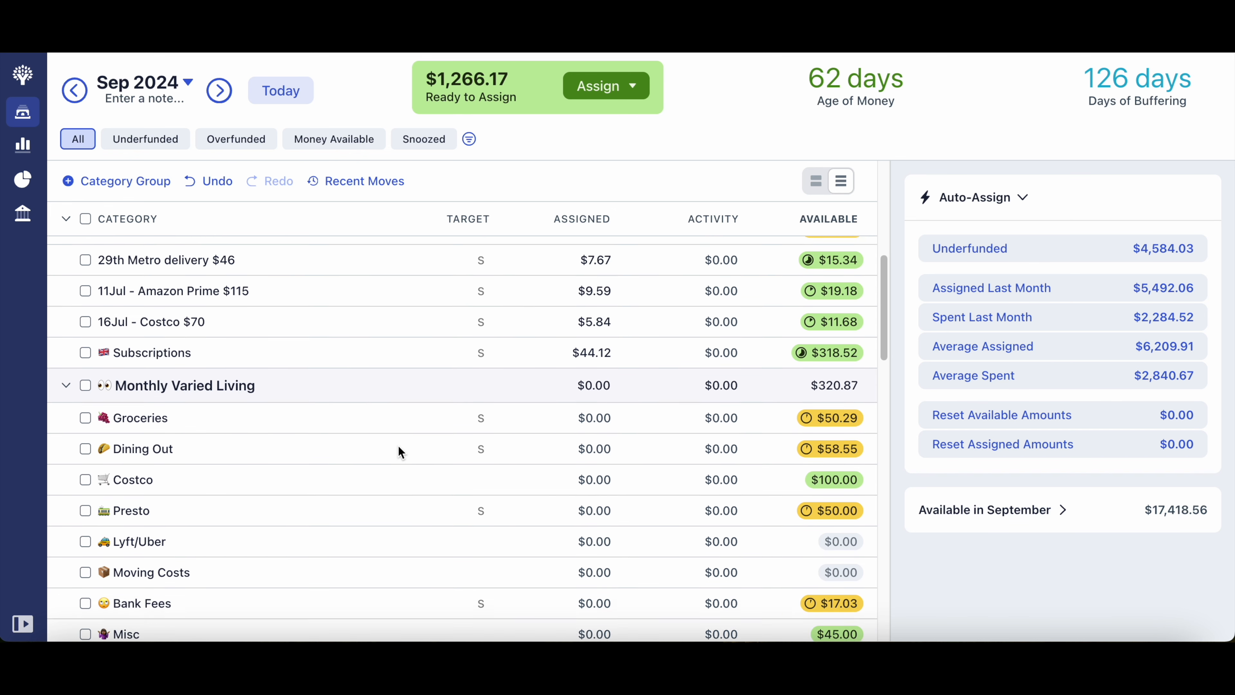
{"action": "scroll", "coordinate": [396, 450], "scroll_direction": "down", "scroll_amount": 1}
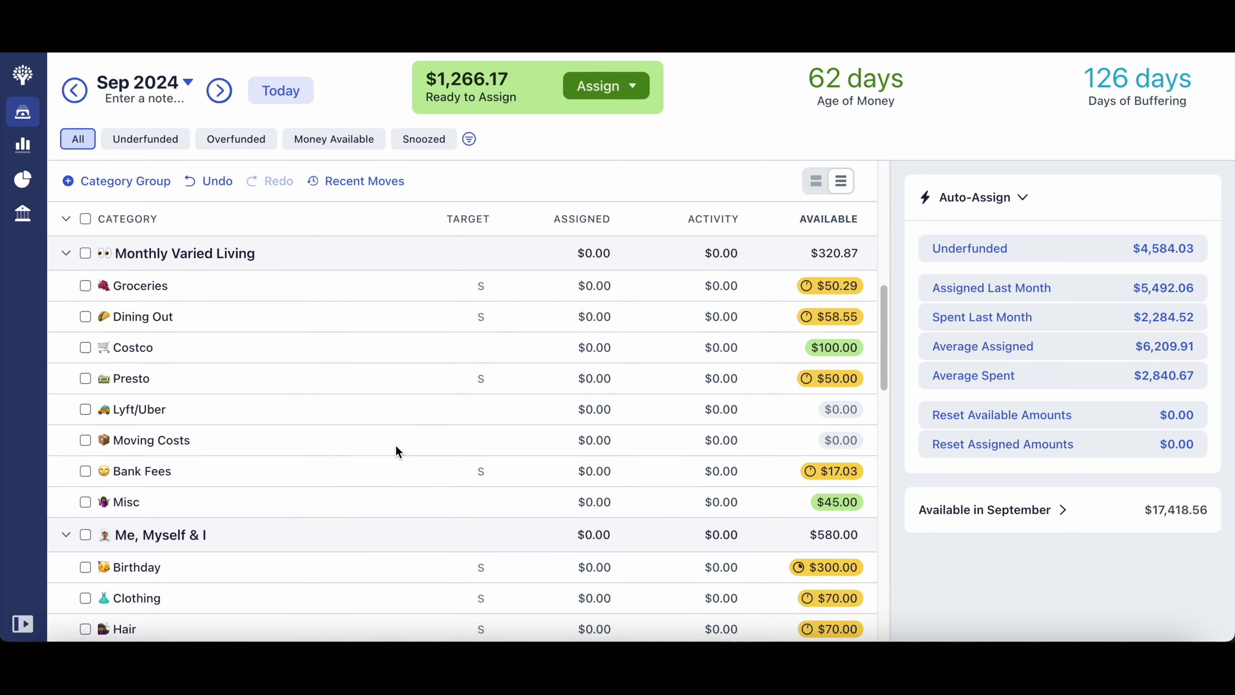
{"action": "left_click", "coordinate": [585, 298]}
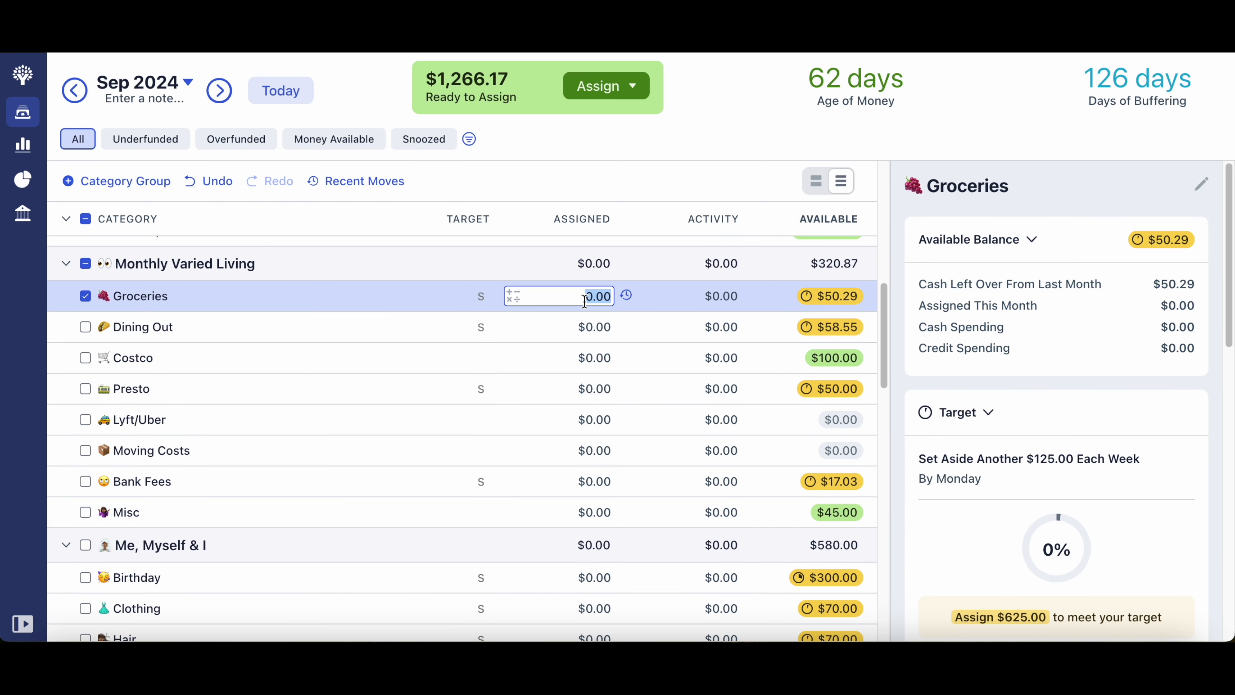
{"action": "type", "text": "250"}
{"action": "key", "text": "Return"}
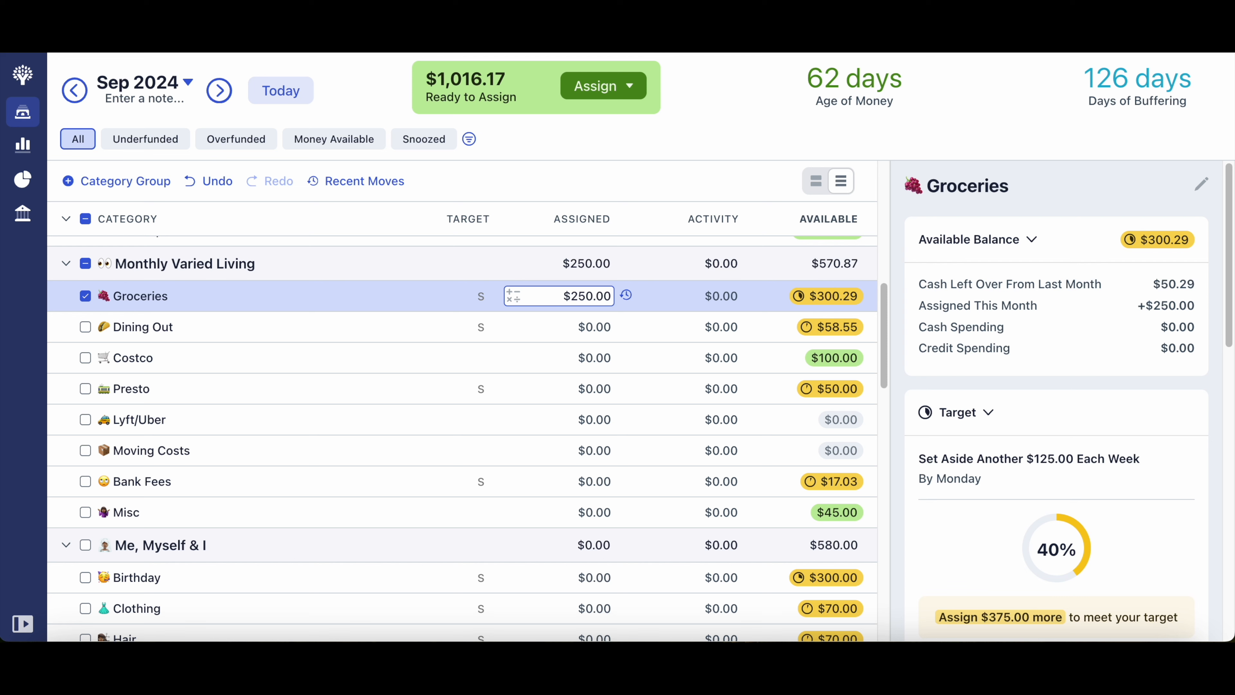
- Assign $50 to Dining Out and $100 to Costco for September
{"action": "left_click", "coordinate": [587, 328]}
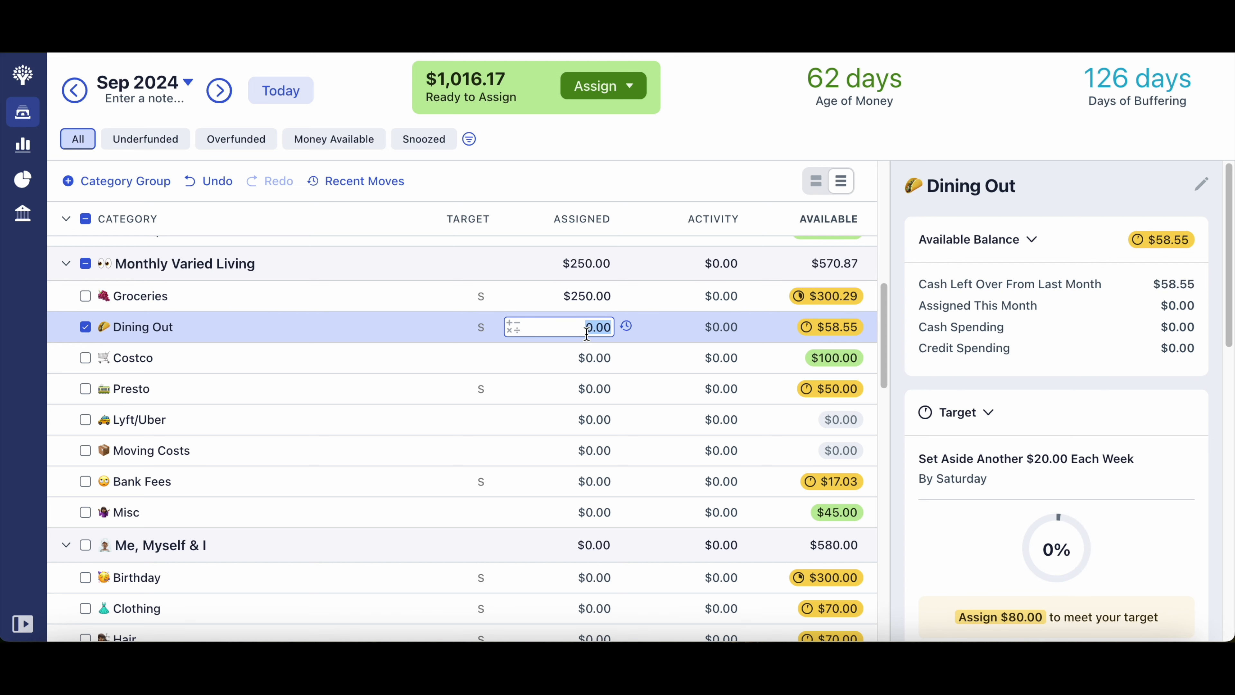
{"action": "type", "text": "50"}
{"action": "key", "text": "Return"}
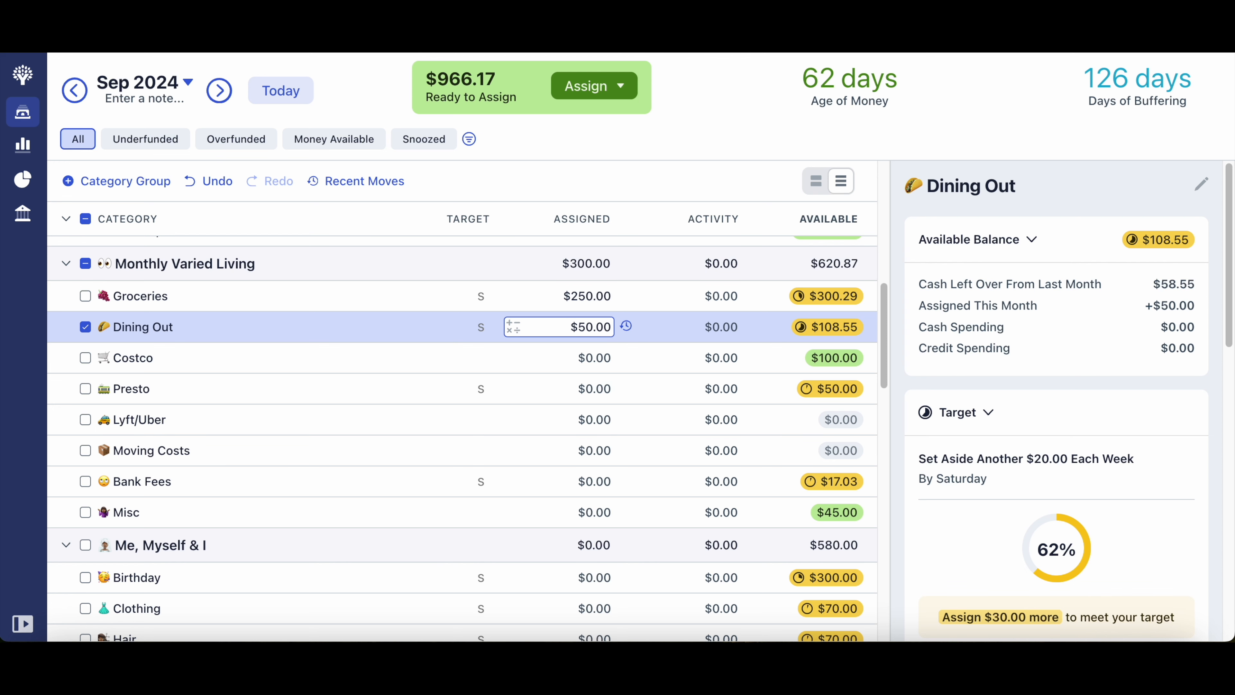
{"action": "left_click", "coordinate": [590, 356]}
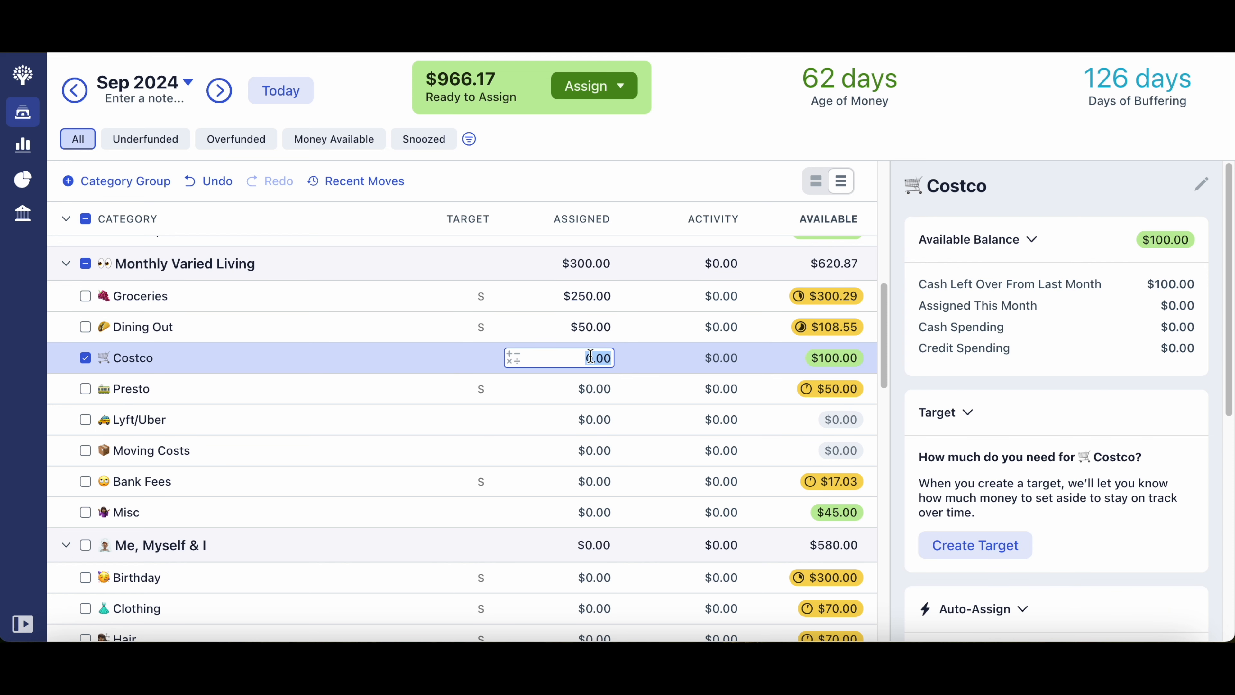
{"action": "type", "text": "100"}
{"action": "key", "text": "Return"}
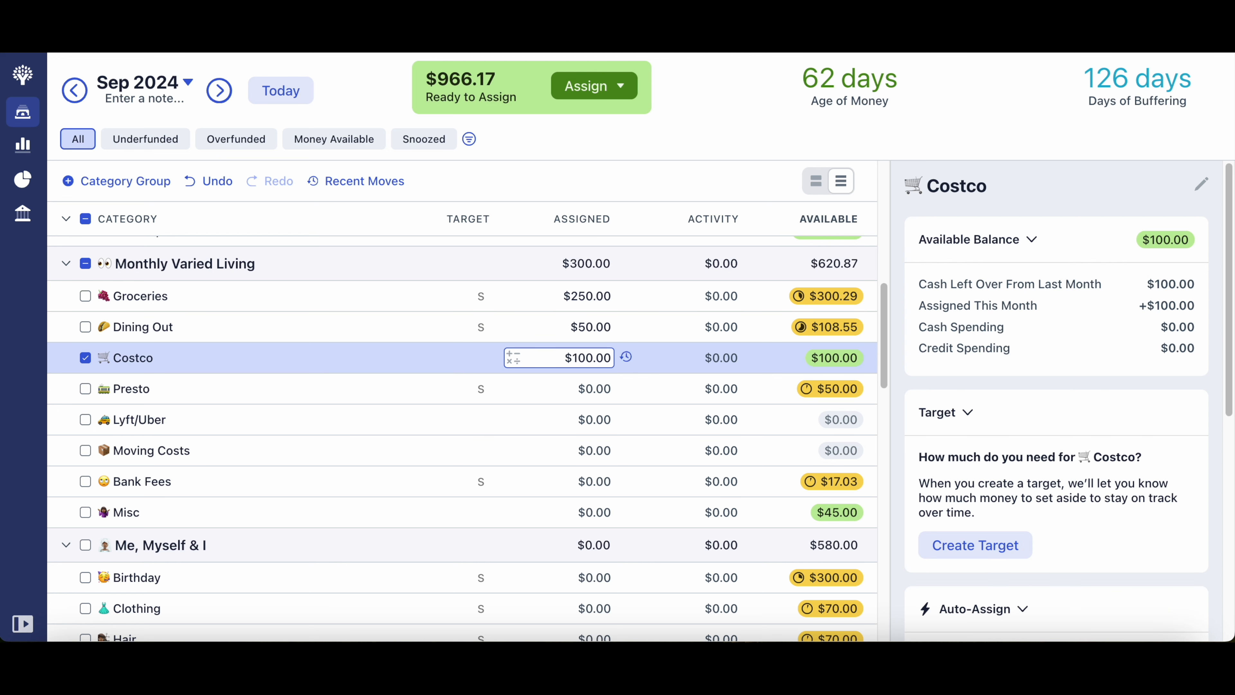
{"action": "left_click", "coordinate": [595, 386]}
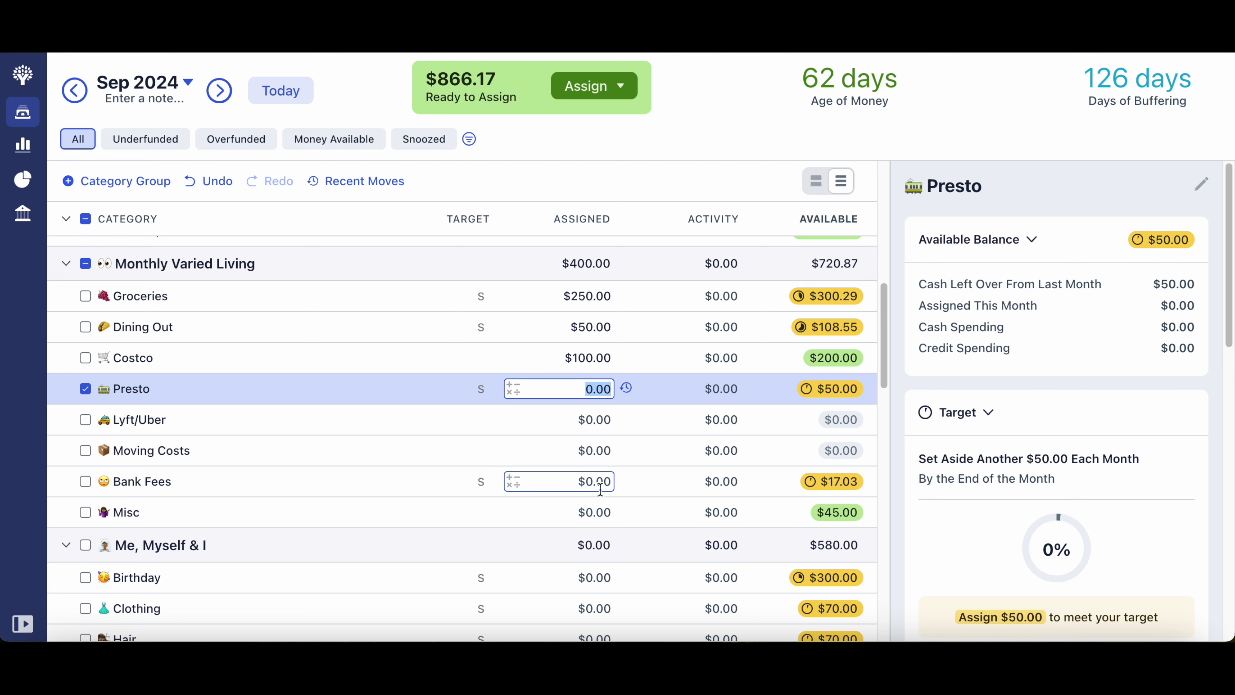
- Fund half of the targets in the Me, Myself & I group for September, assigning $78.89, and deselect the group
{"action": "scroll", "coordinate": [600, 489], "scroll_direction": "down", "scroll_amount": 4}
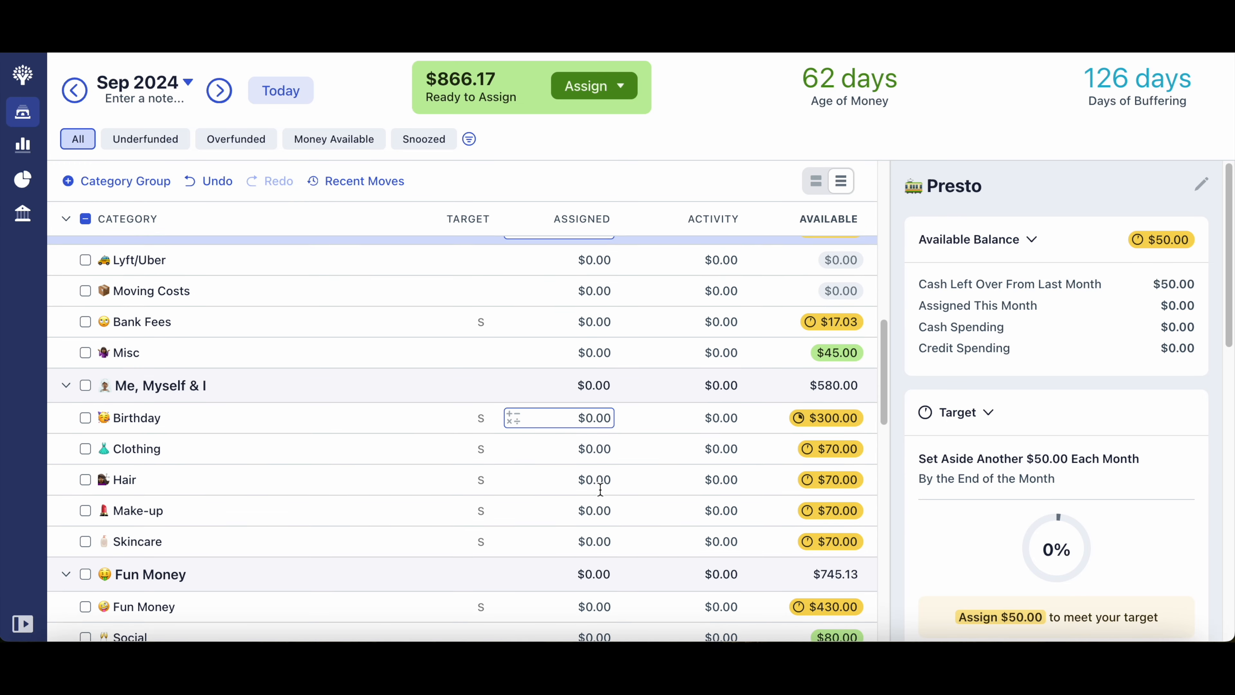
{"action": "scroll", "coordinate": [600, 488], "scroll_direction": "down", "scroll_amount": 2}
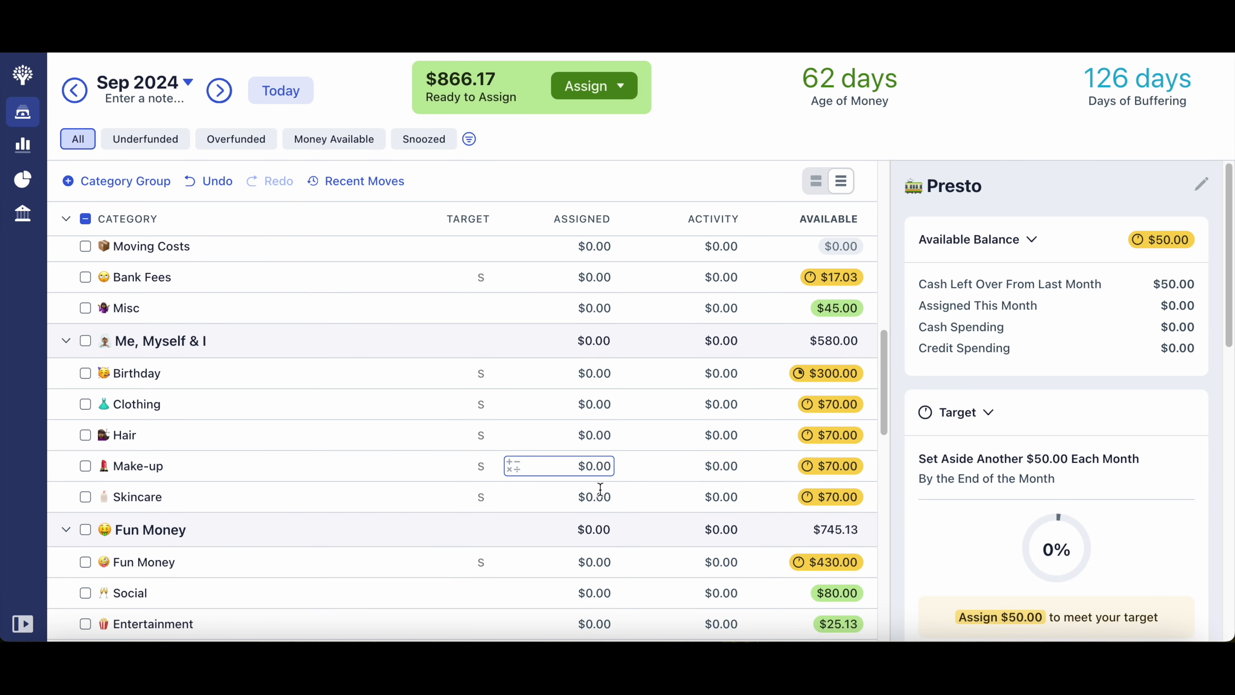
{"action": "left_click", "coordinate": [584, 350]}
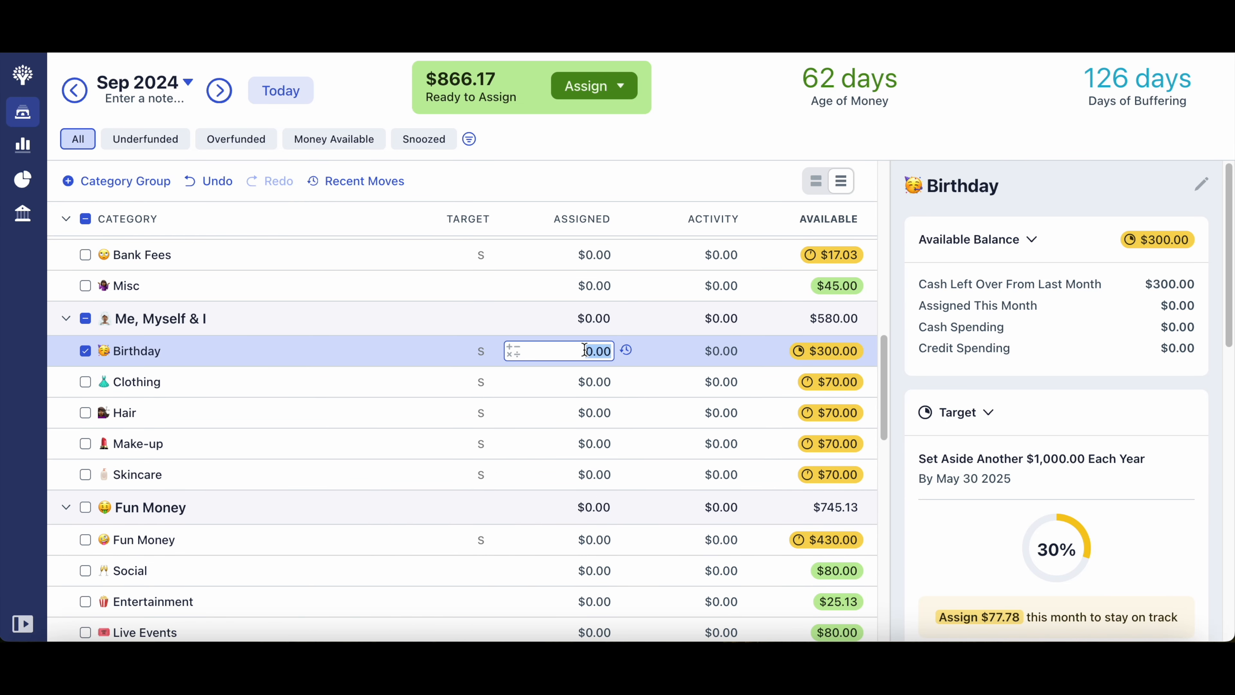
{"action": "left_click", "coordinate": [85, 319]}
{"action": "left_click", "coordinate": [86, 321]}
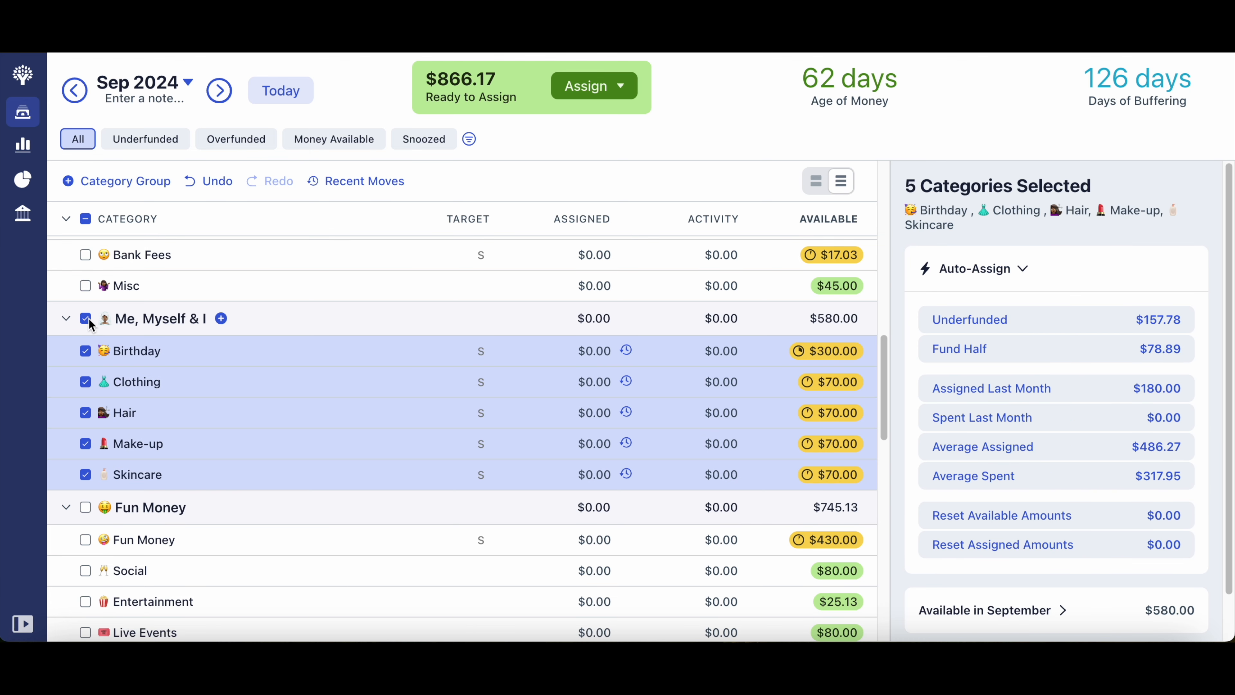
{"action": "left_click", "coordinate": [962, 358]}
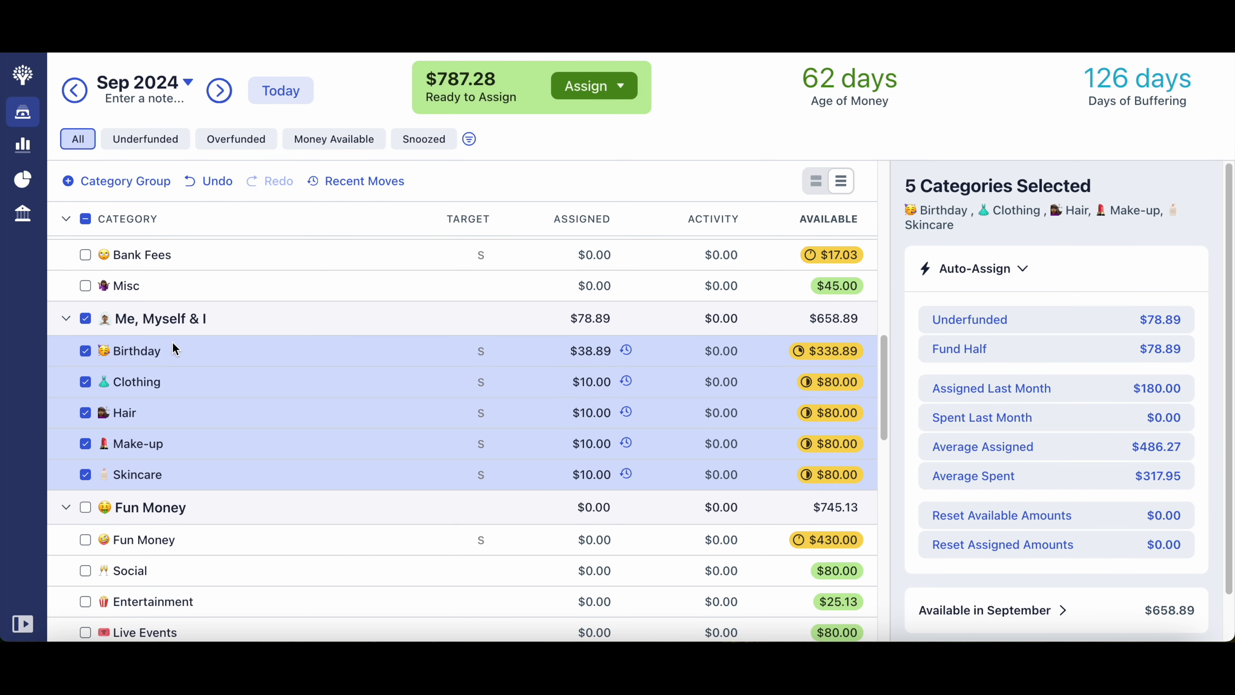
{"action": "left_click", "coordinate": [86, 320]}
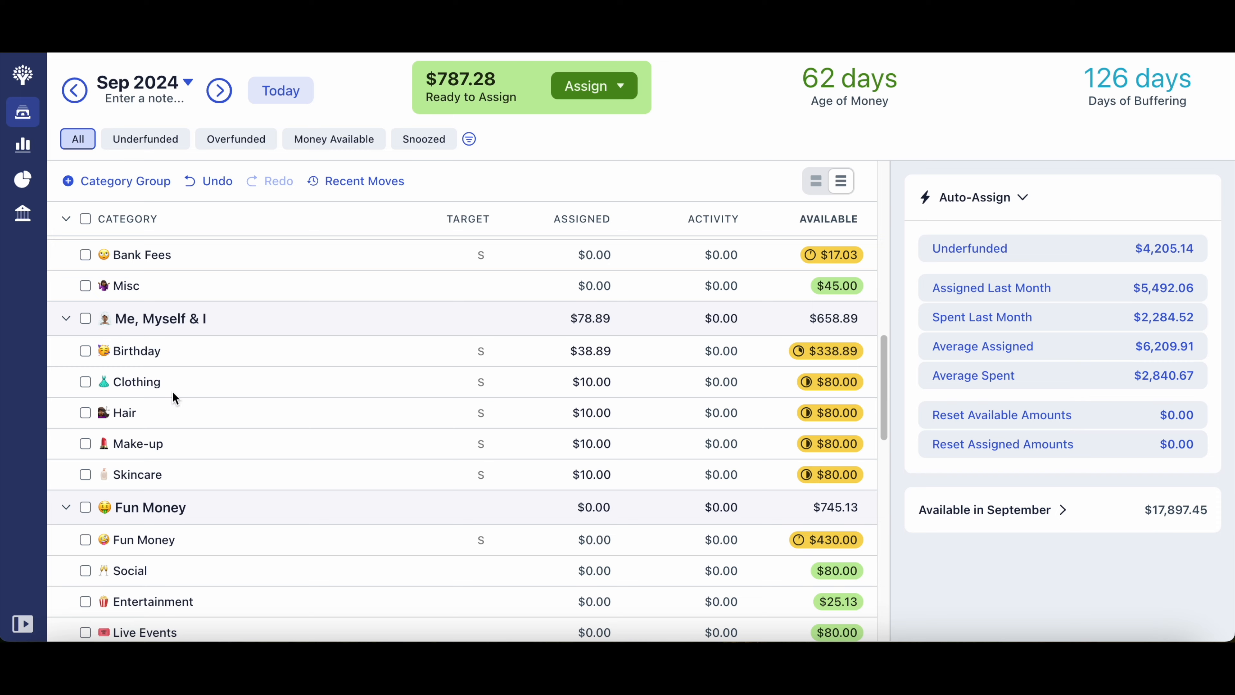
- Fund half of the Fun Money category's target for September, assigning $140, and deselect the category
{"action": "scroll", "coordinate": [227, 437], "scroll_direction": "down", "scroll_amount": 4}
{"action": "scroll", "coordinate": [226, 438], "scroll_direction": "down", "scroll_amount": 1}
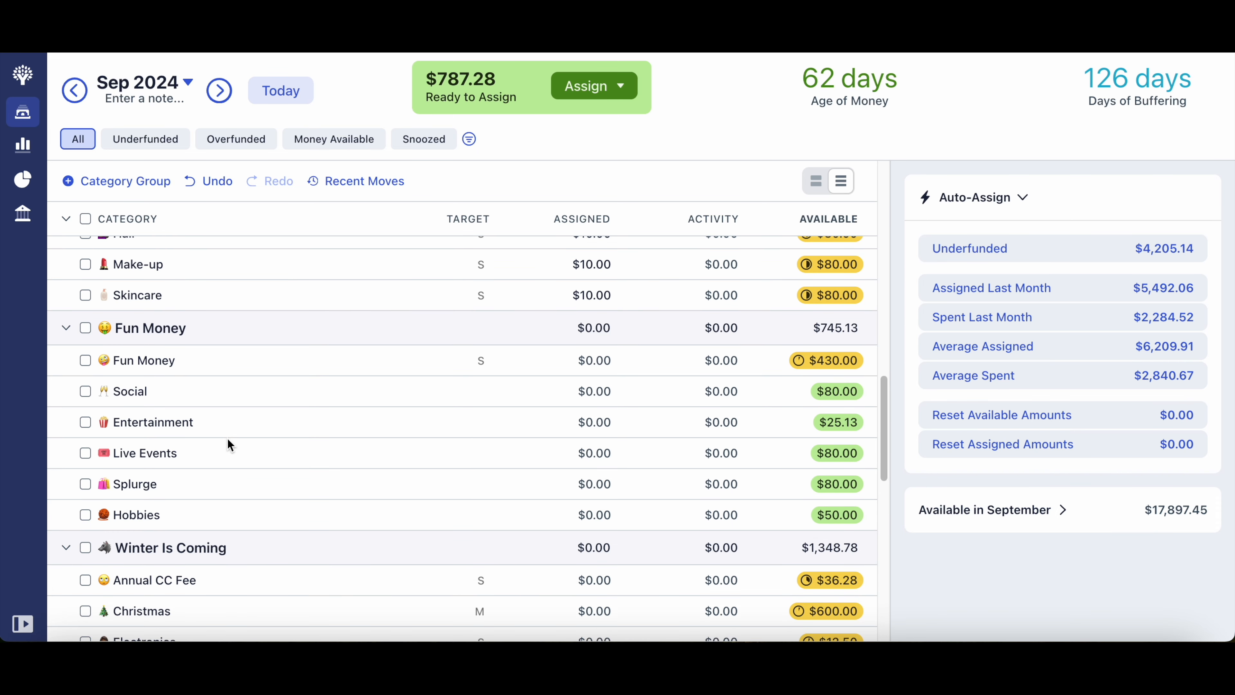
{"action": "left_click", "coordinate": [587, 359]}
{"action": "scroll", "coordinate": [1118, 476], "scroll_direction": "down", "scroll_amount": 8}
{"action": "scroll", "coordinate": [1099, 499], "scroll_direction": "down", "scroll_amount": 1}
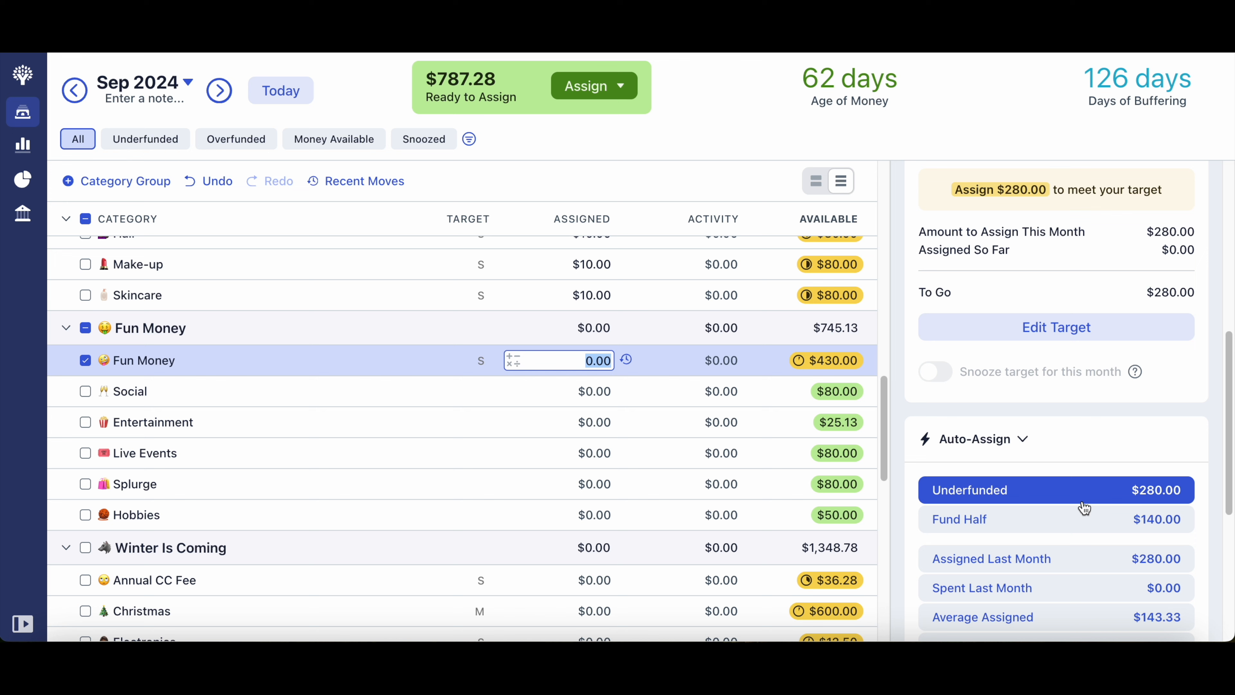
{"action": "left_click", "coordinate": [1059, 521]}
{"action": "left_click", "coordinate": [85, 360]}
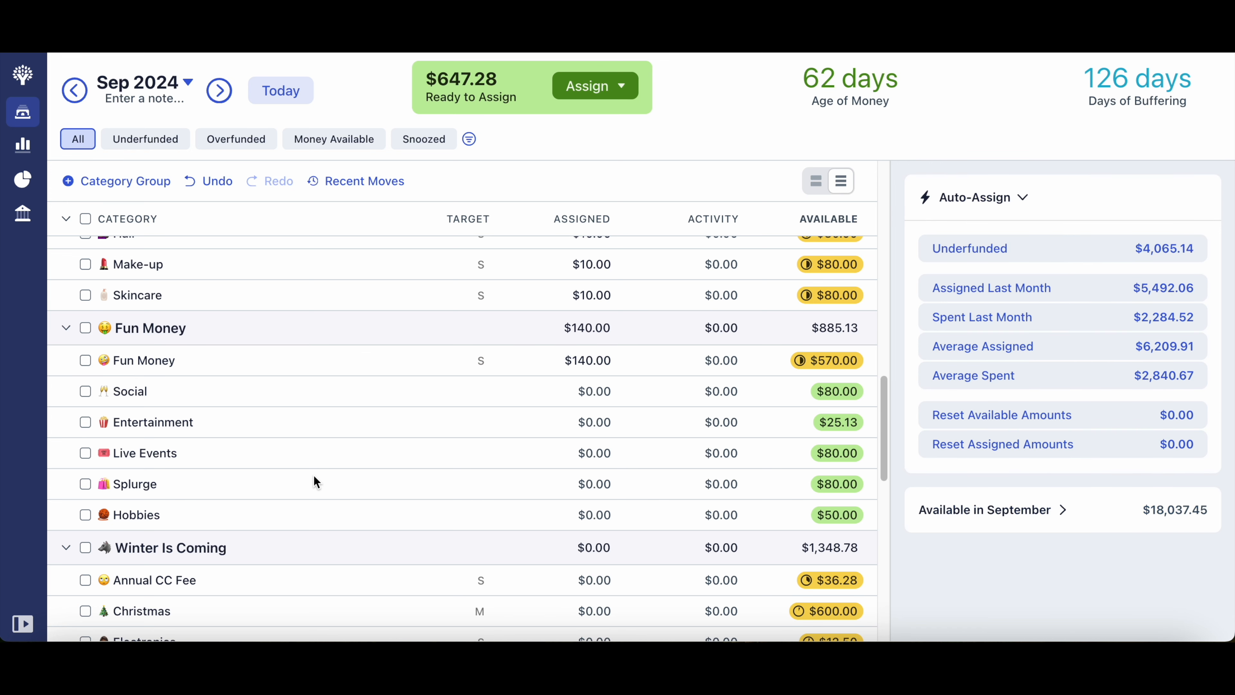
- Fund half of the targets in the Winter Is Coming group for September, assigning $190.64, and deselect the group
{"action": "scroll", "coordinate": [313, 476], "scroll_direction": "down", "scroll_amount": 2}
{"action": "scroll", "coordinate": [315, 476], "scroll_direction": "down", "scroll_amount": 4}
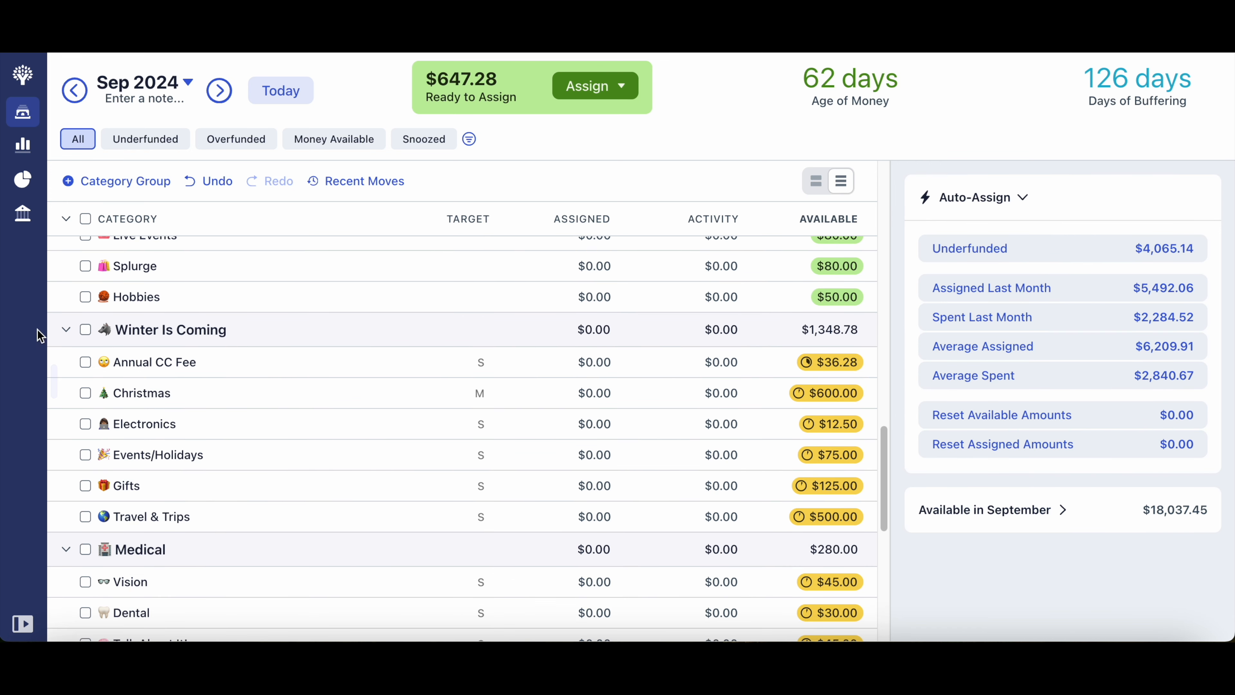
{"action": "left_click", "coordinate": [87, 330]}
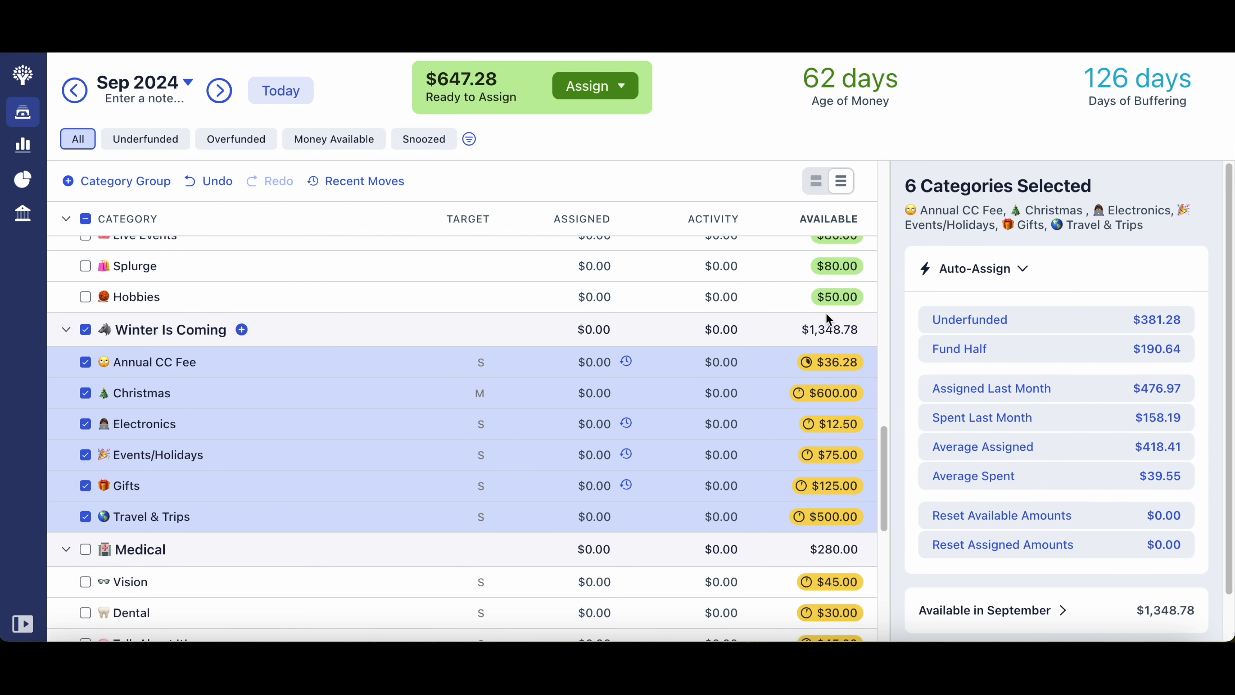
{"action": "left_click", "coordinate": [1004, 358]}
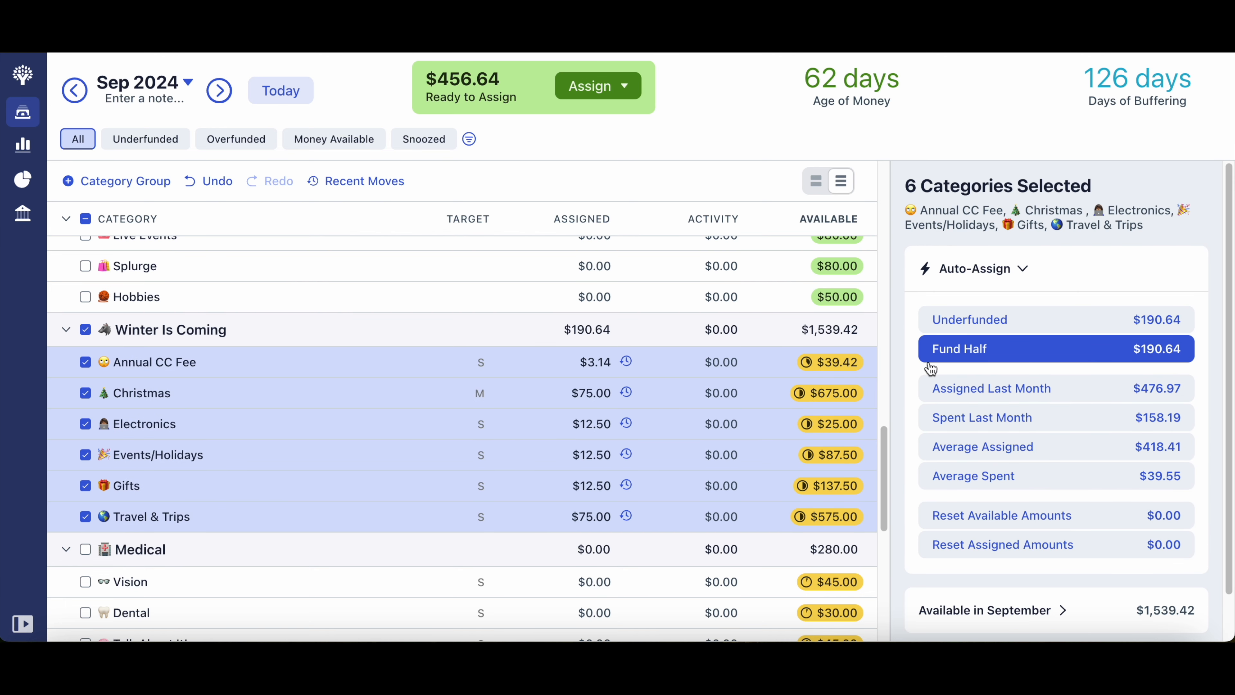
{"action": "left_click", "coordinate": [85, 331]}
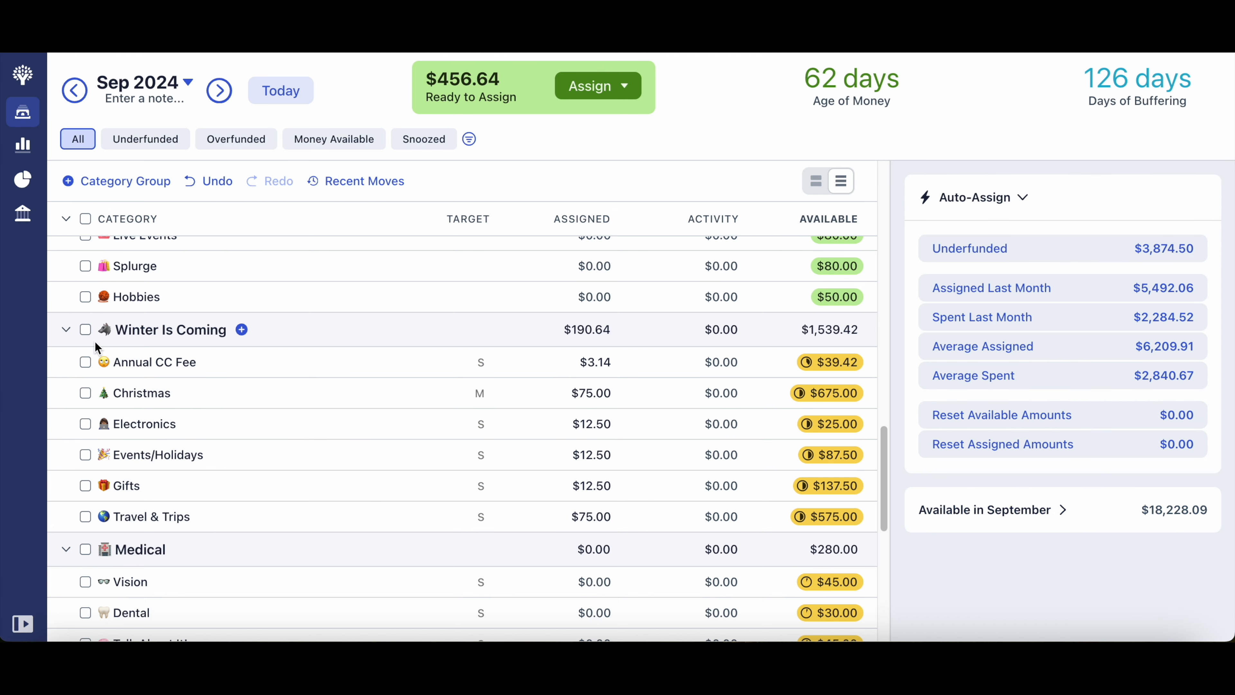
- Fund half of the targets in the Medical group for September, assigning $90, and deselect the group
{"action": "scroll", "coordinate": [411, 492], "scroll_direction": "down", "scroll_amount": 3}
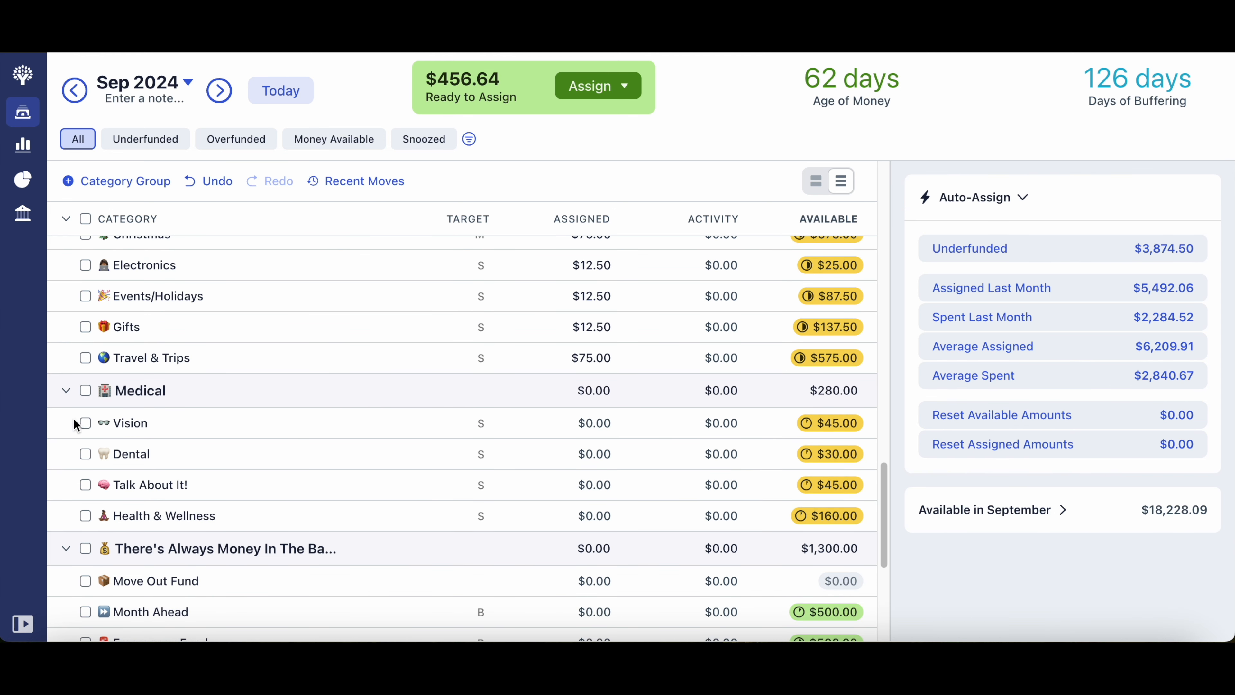
{"action": "left_click", "coordinate": [85, 392]}
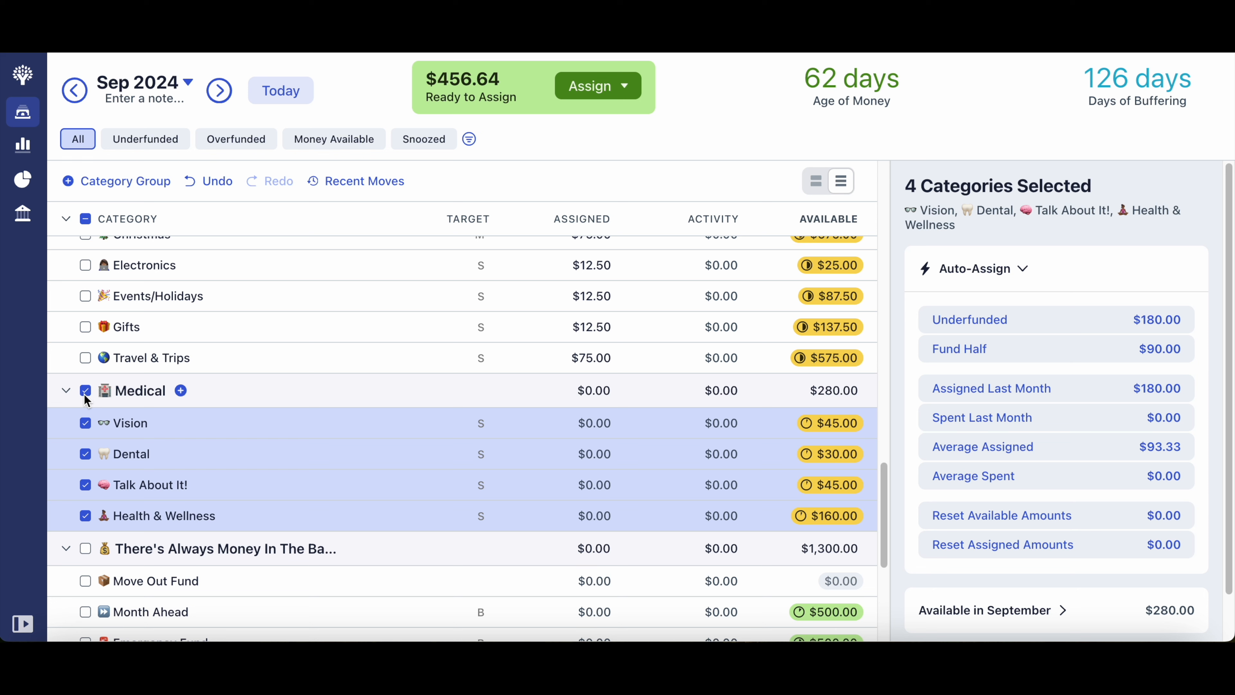
{"action": "left_click", "coordinate": [1072, 350]}
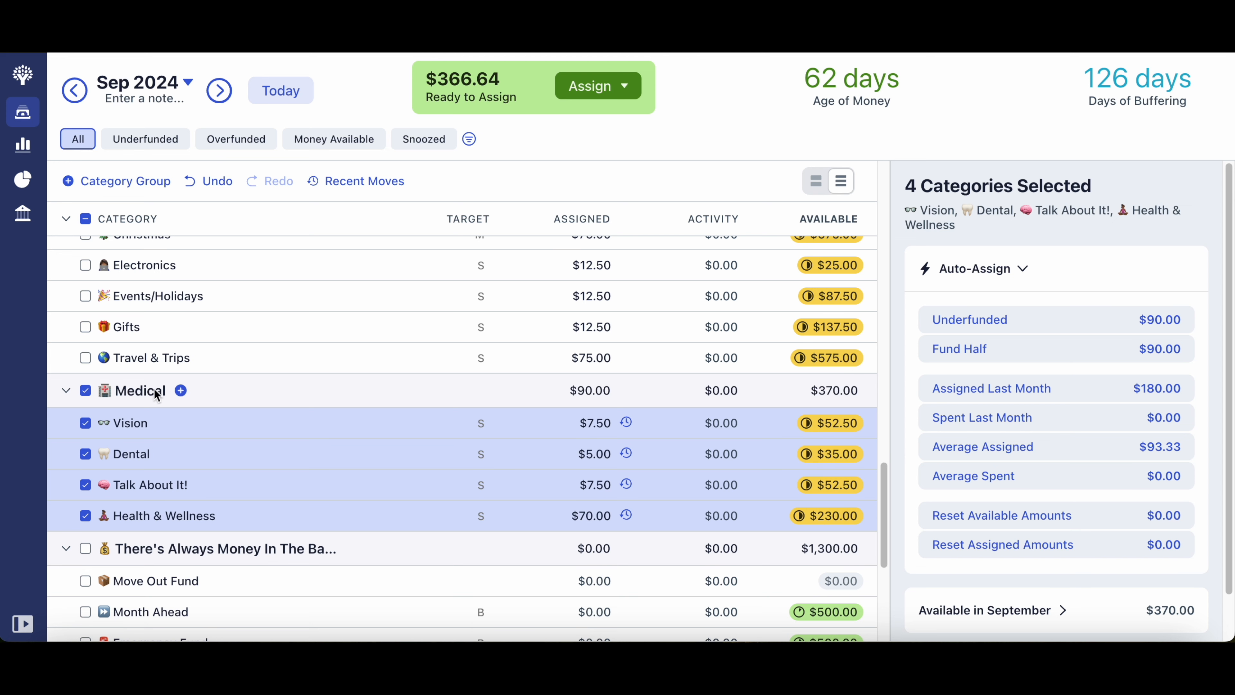
{"action": "left_click", "coordinate": [86, 391]}
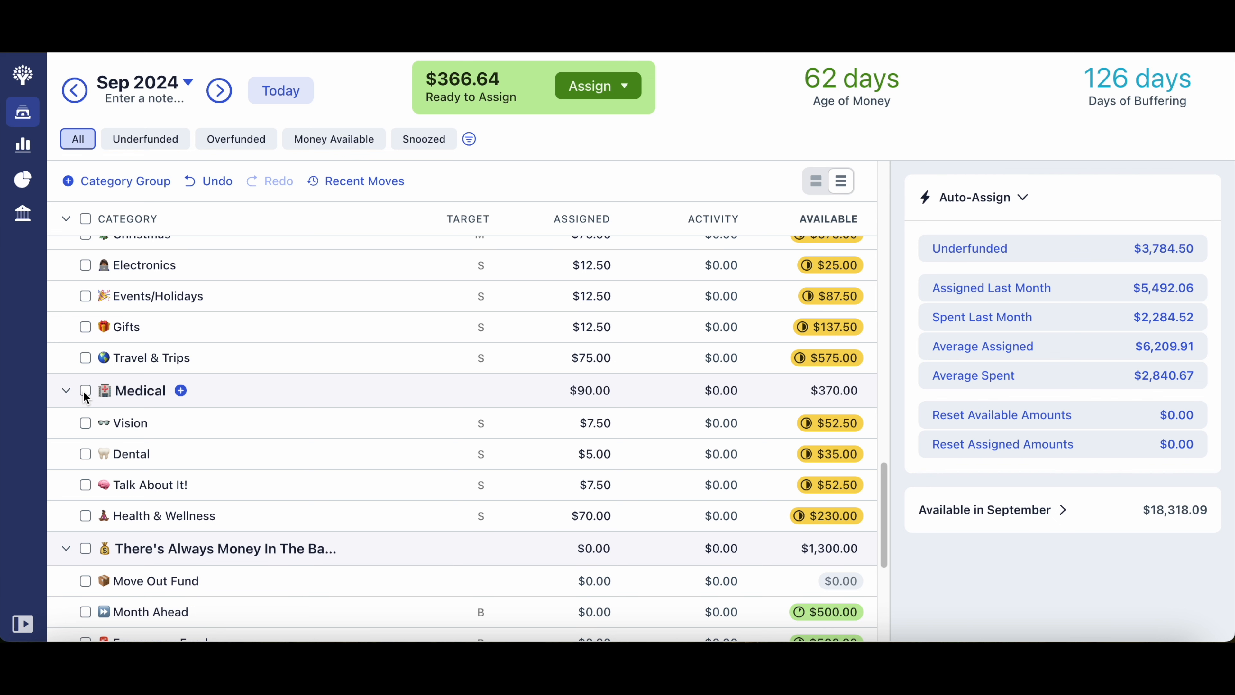
- Assign $150 to the Month Ahead category and $150 to the Emergency Fund category for September
{"action": "scroll", "coordinate": [391, 516], "scroll_direction": "down", "scroll_amount": 3}
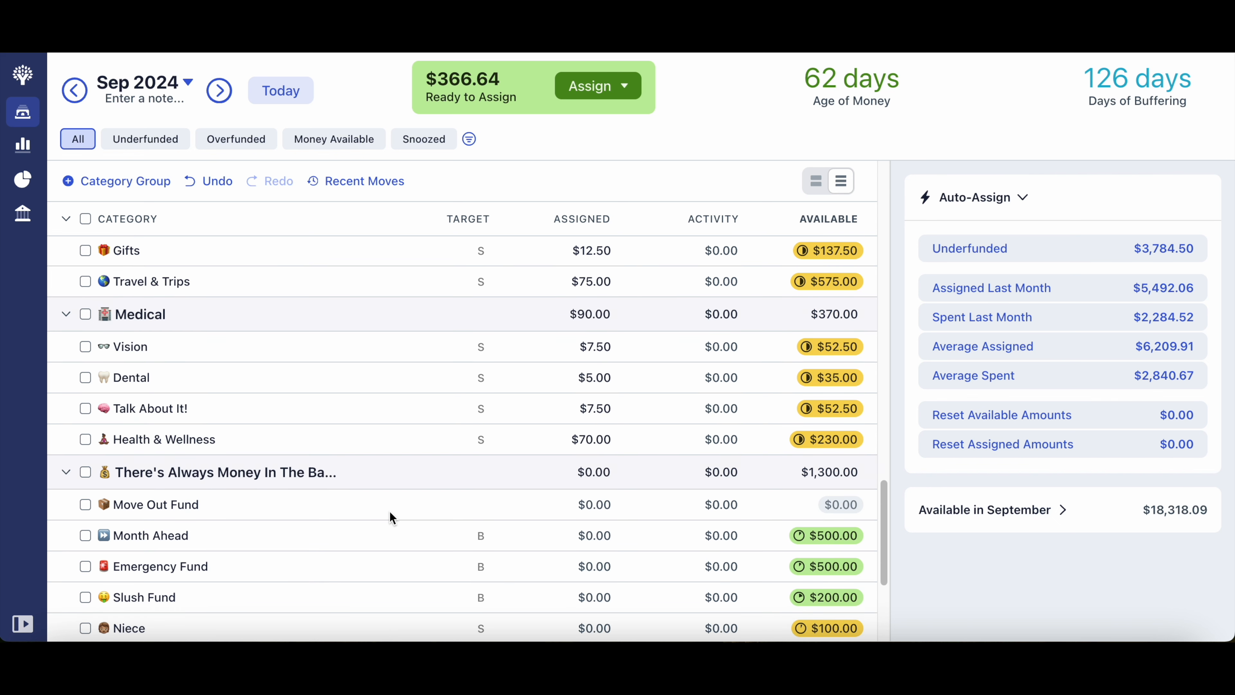
{"action": "scroll", "coordinate": [389, 513], "scroll_direction": "down", "scroll_amount": 5}
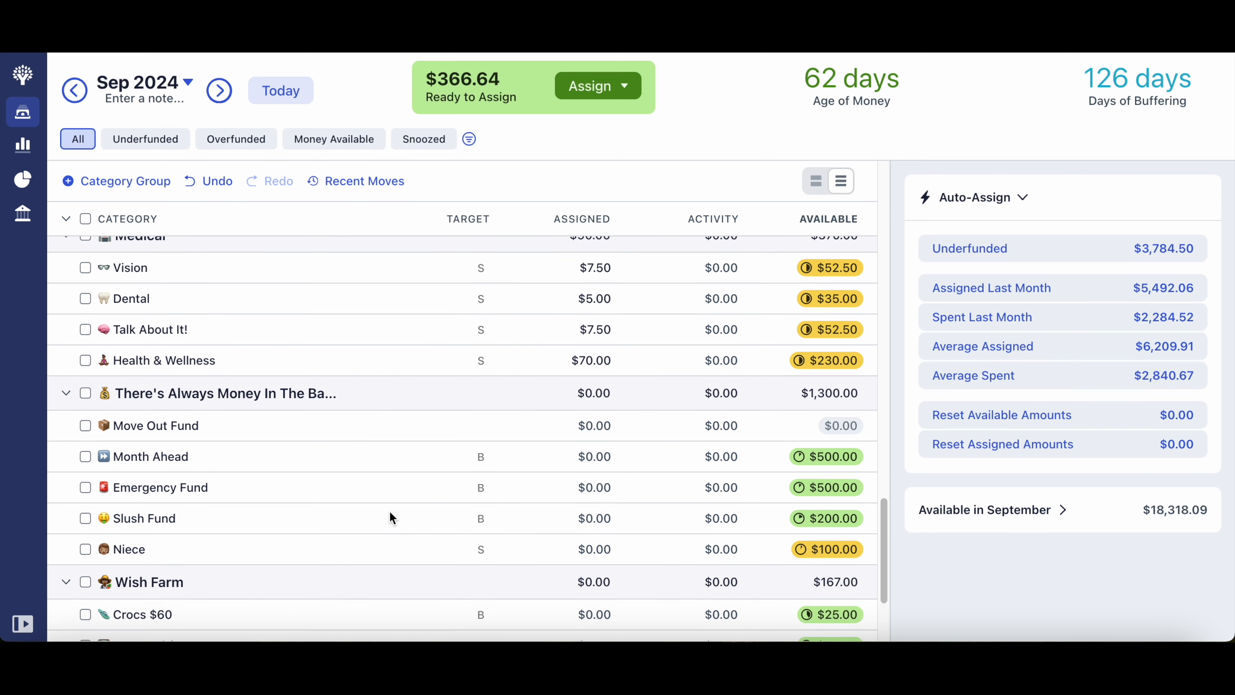
{"action": "left_click", "coordinate": [584, 334]}
{"action": "type", "text": "150"}
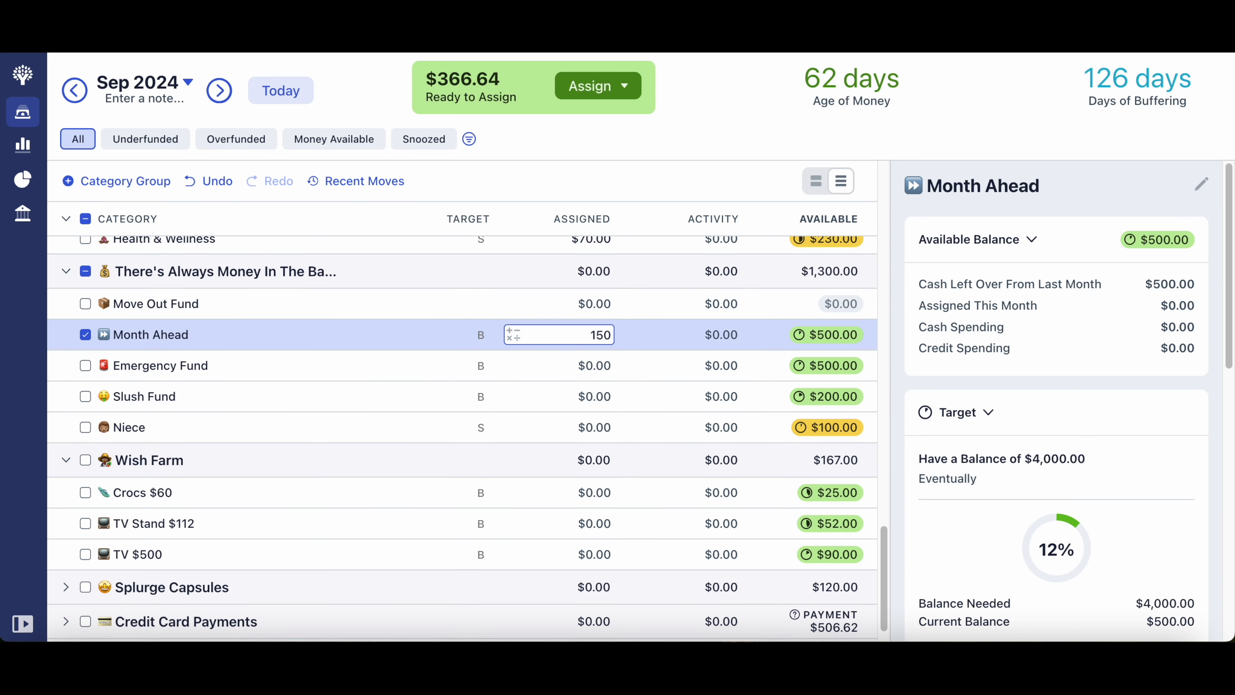
{"action": "left_click", "coordinate": [591, 374]}
{"action": "type", "text": "150"}
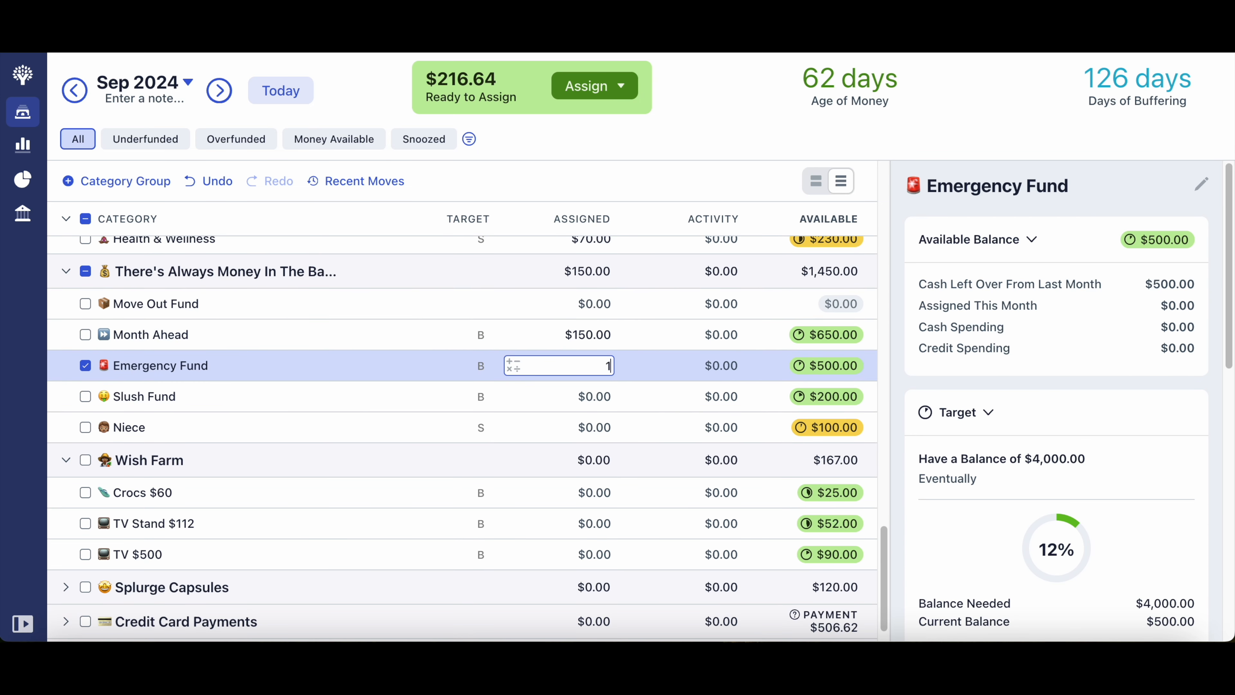
{"action": "key", "text": "Return"}
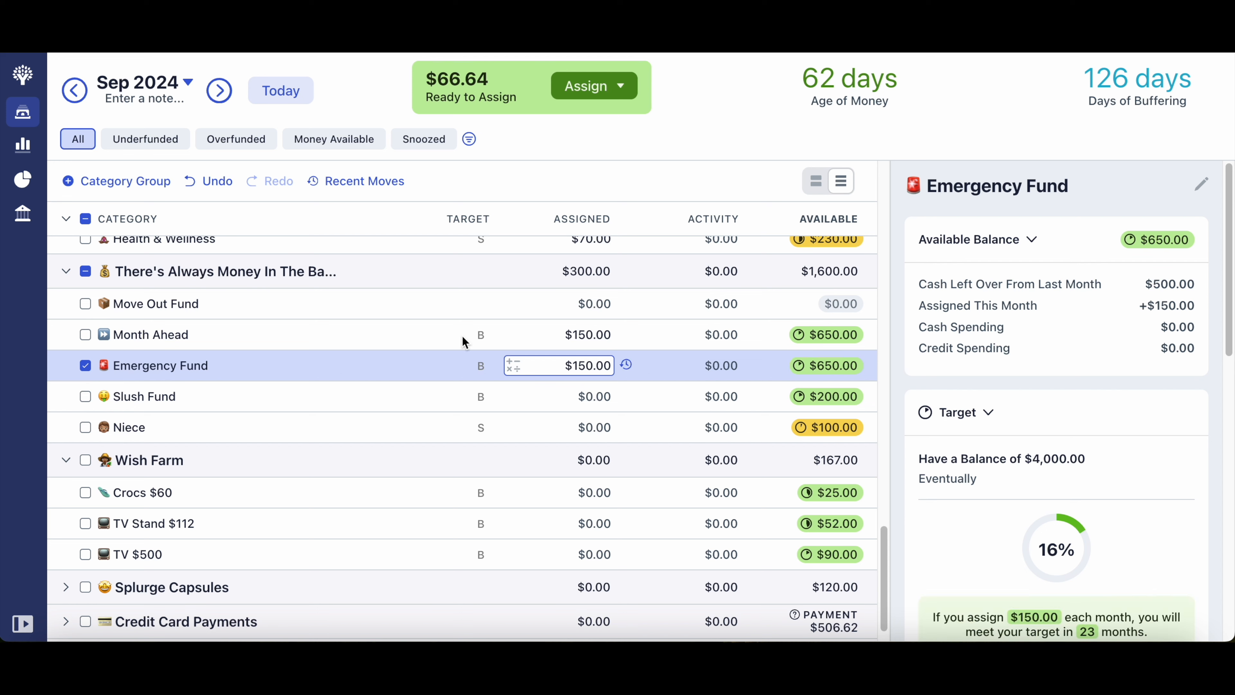
- Assign $50 to the Slush Fund category for September and deselect the category
{"action": "left_click", "coordinate": [587, 394]}
{"action": "type", "text": "50"}
{"action": "key", "text": "Return"}
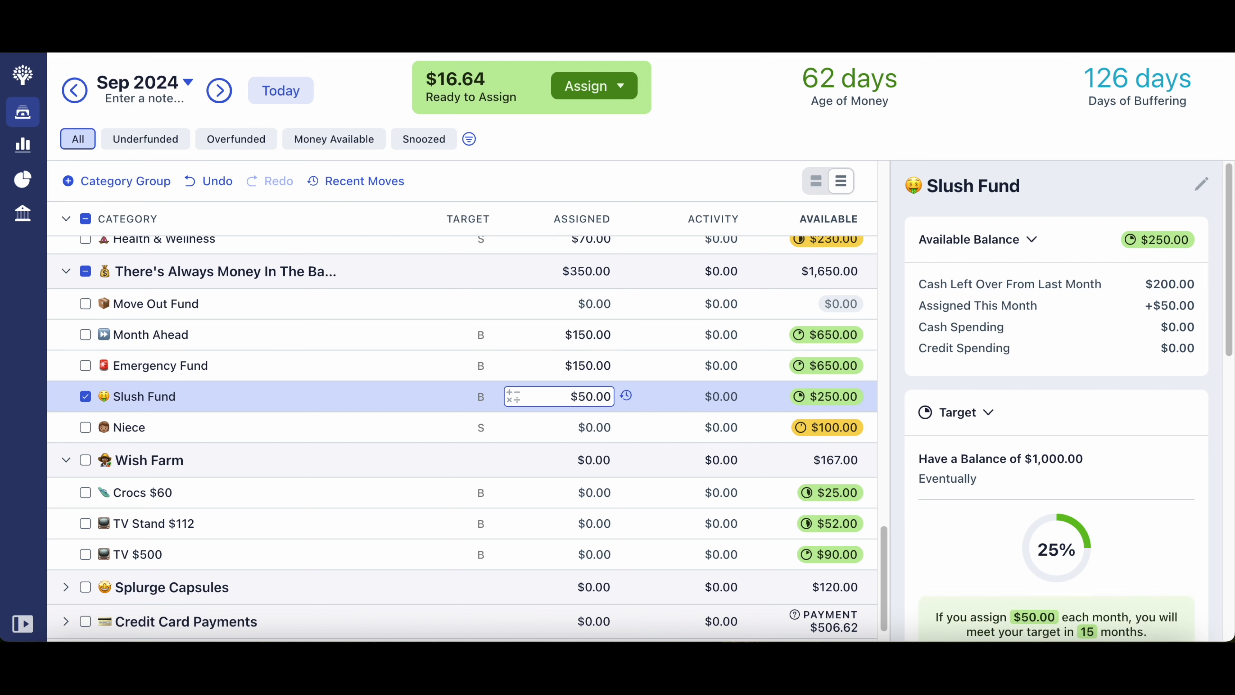
{"action": "left_click", "coordinate": [85, 397]}
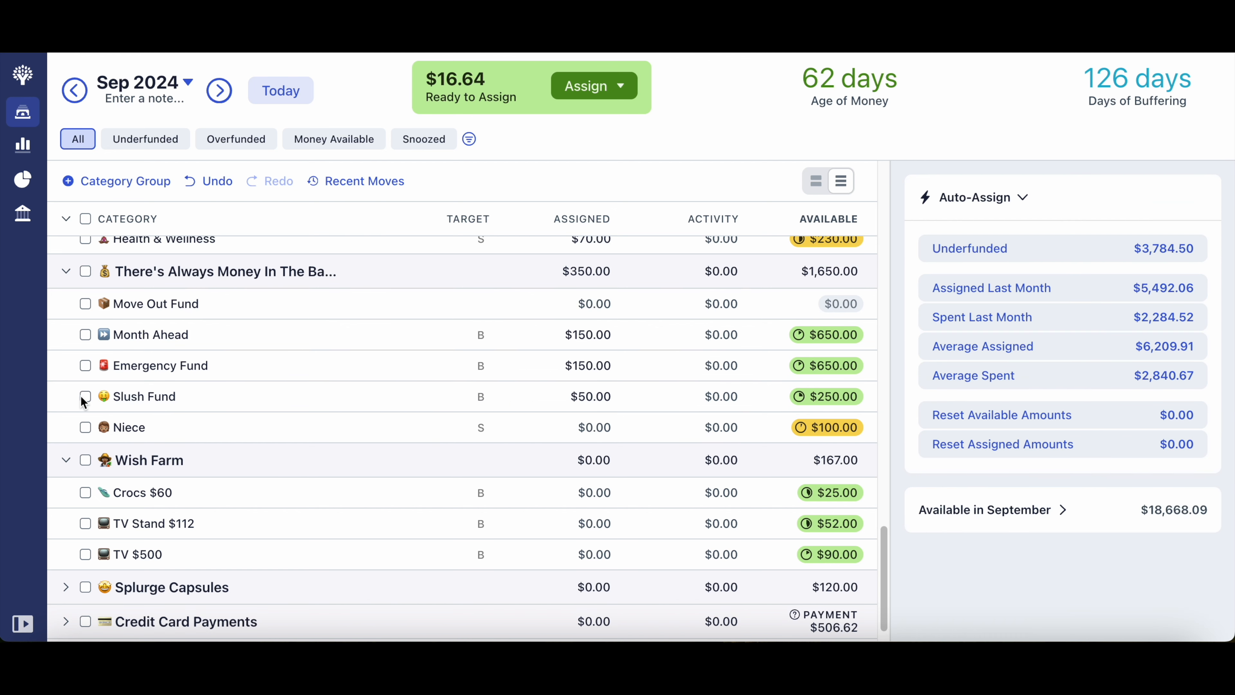
- Check the Niece category's target and auto-assign options for September, and deselect the category
{"action": "left_click", "coordinate": [192, 429]}
{"action": "scroll", "coordinate": [1075, 470], "scroll_direction": "down", "scroll_amount": 5}
{"action": "scroll", "coordinate": [1075, 480], "scroll_direction": "down", "scroll_amount": 5}
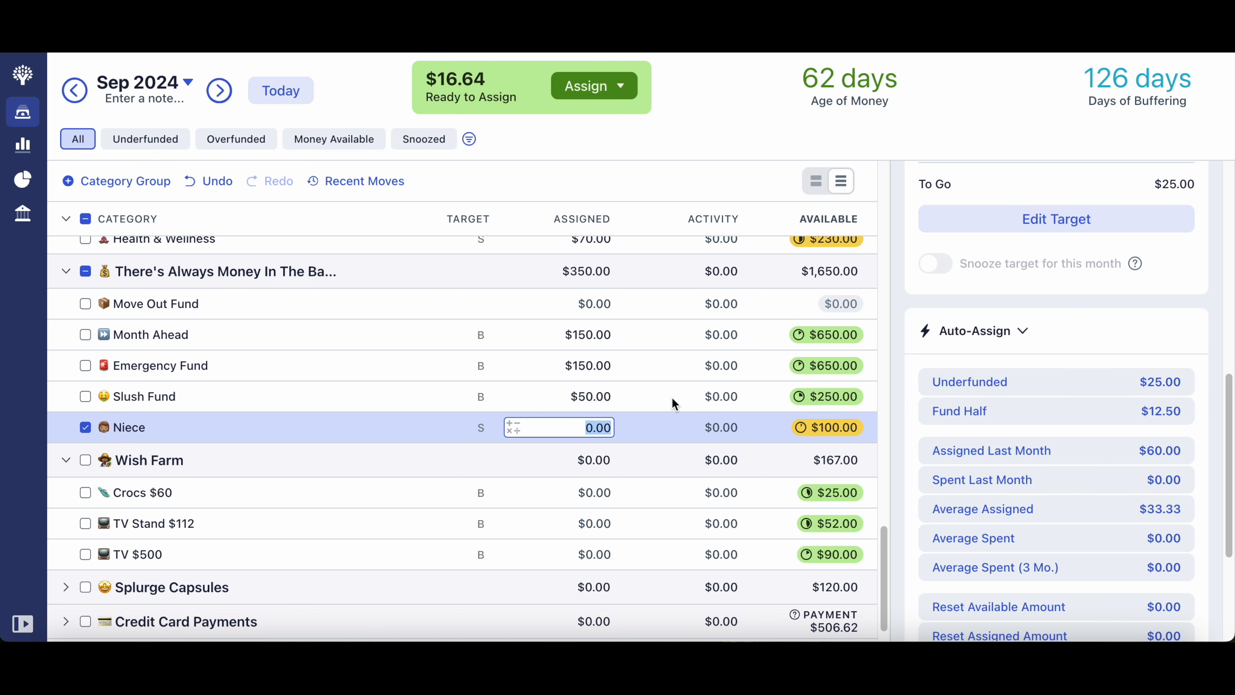
{"action": "left_click", "coordinate": [86, 427]}
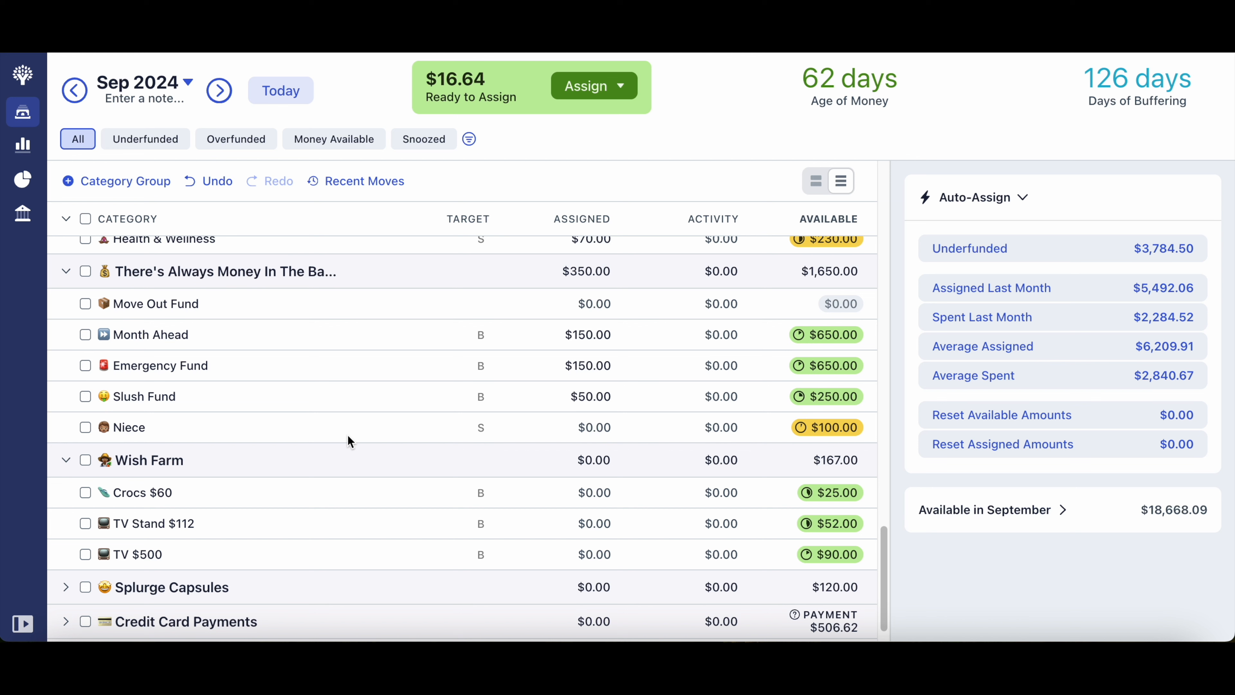
- Assign $10 to Crocs and $5 to TV Stand in the Wish Farm group for September, and clear the selection
{"action": "left_click", "coordinate": [578, 490]}
{"action": "left_click", "coordinate": [577, 490]}
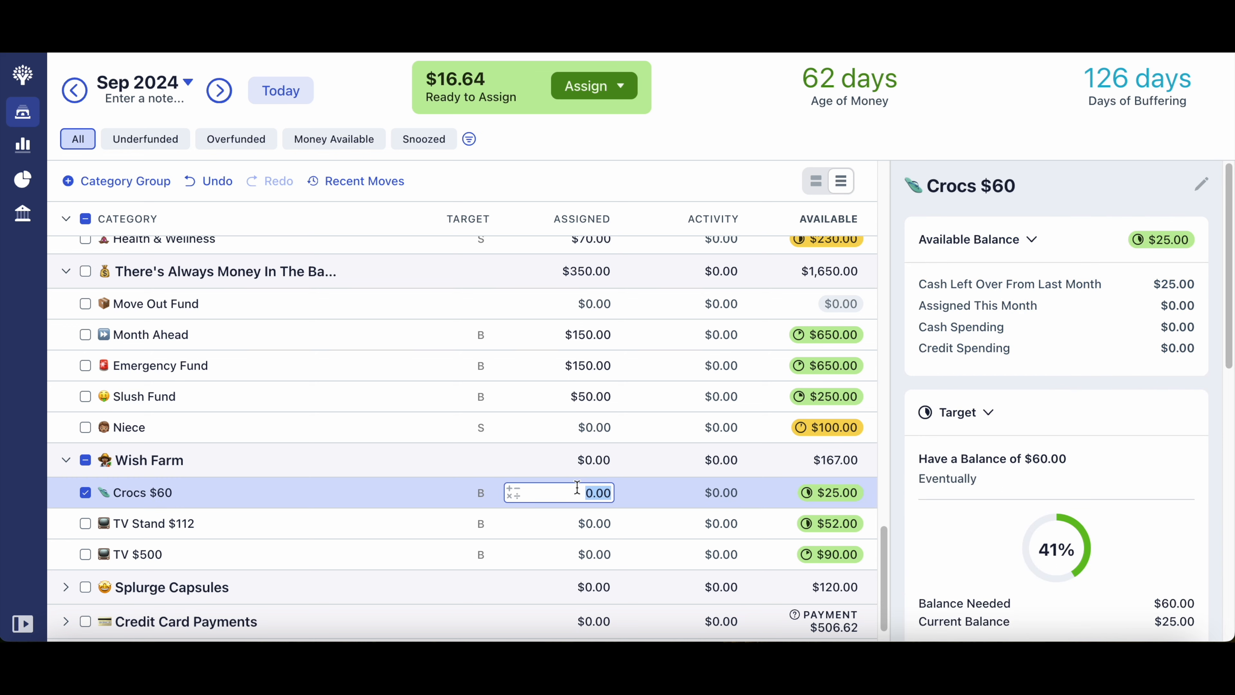
{"action": "type", "text": "10"}
{"action": "key", "text": "Return"}
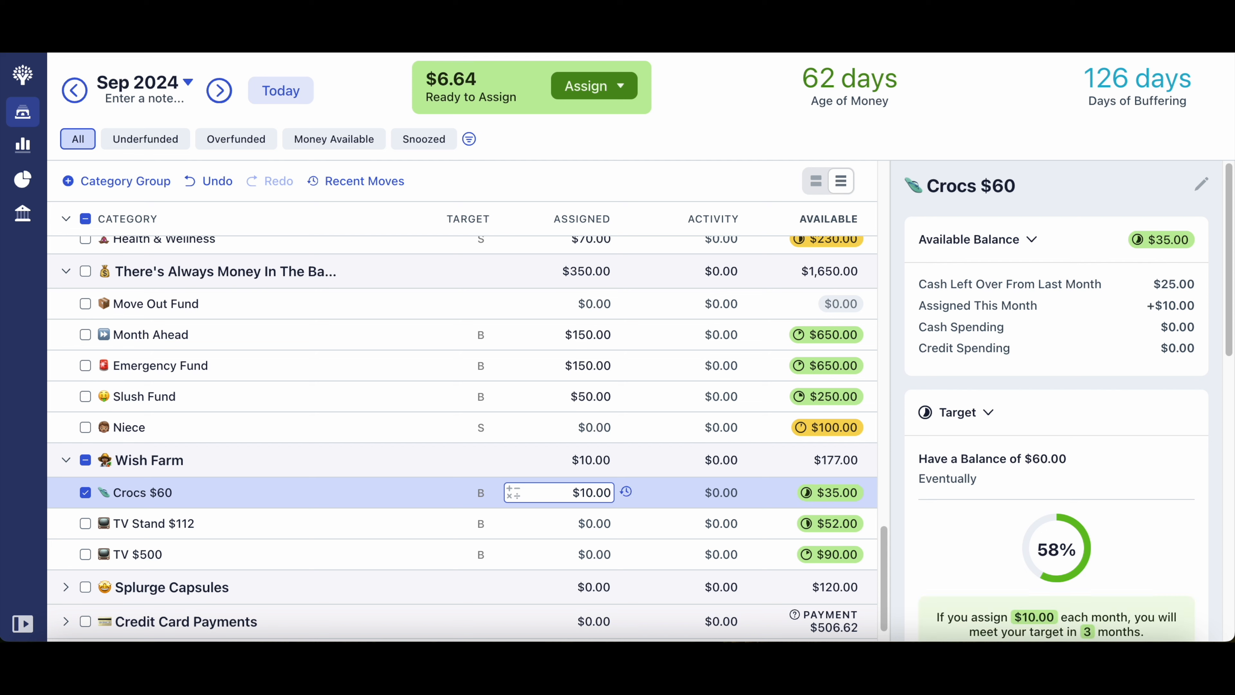
{"action": "left_click", "coordinate": [573, 525]}
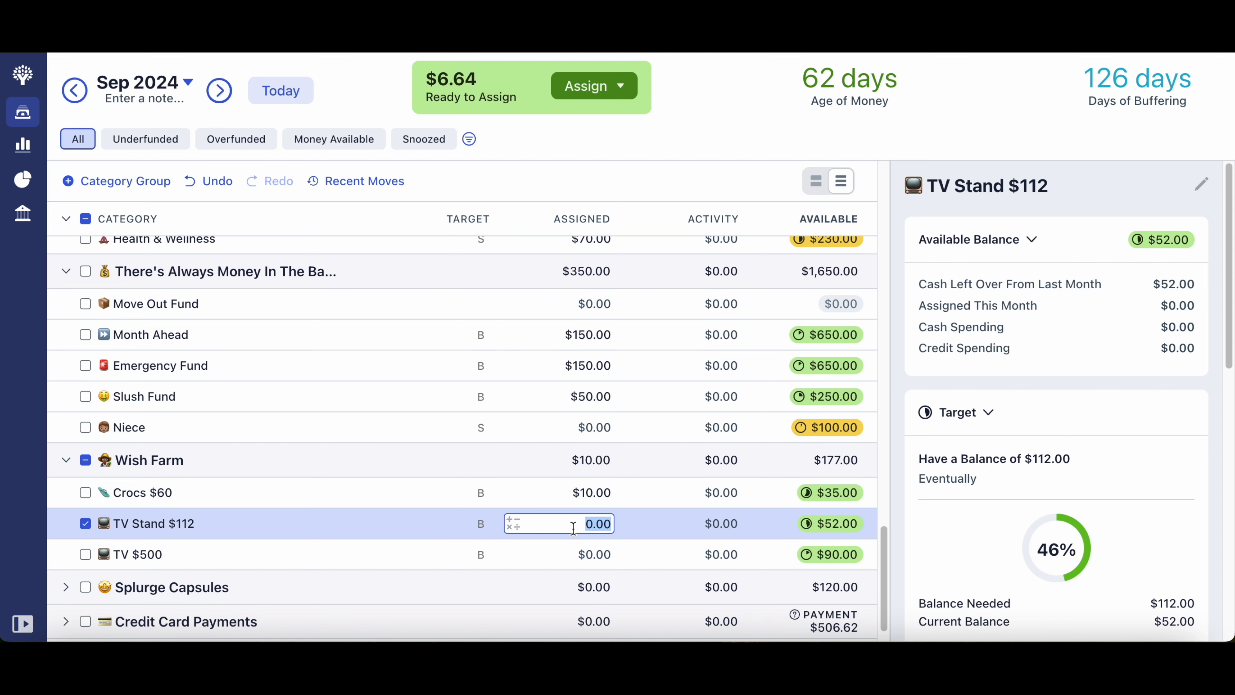
{"action": "type", "text": "5"}
{"action": "key", "text": "Return"}
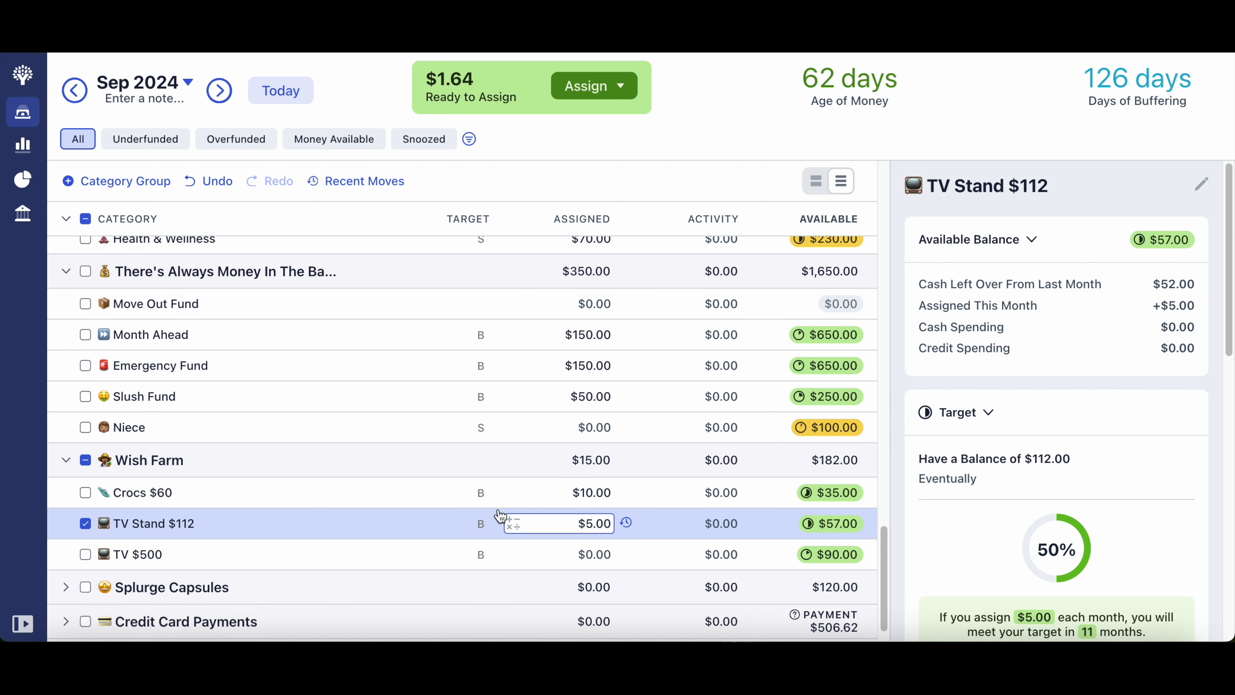
{"action": "left_click", "coordinate": [84, 523]}
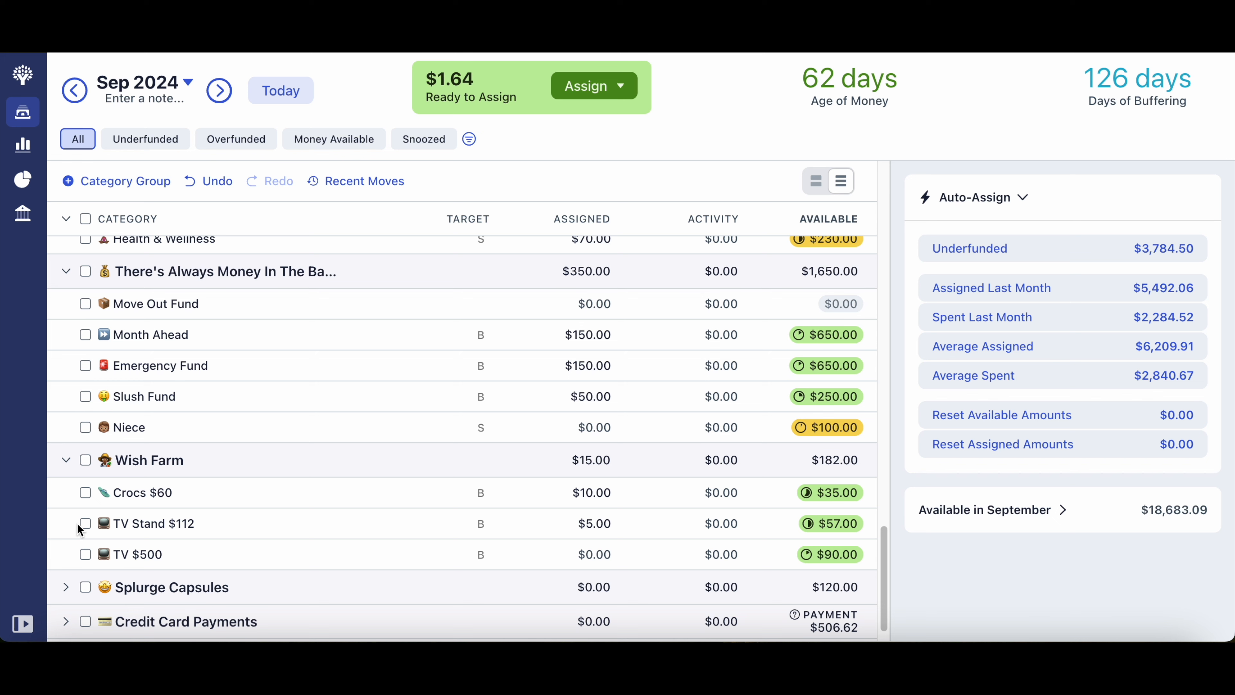
- Manually assign the remaining $1.64 to the Stuff I Forgot To Budget For category and review the September budget
{"action": "left_click", "coordinate": [609, 83]}
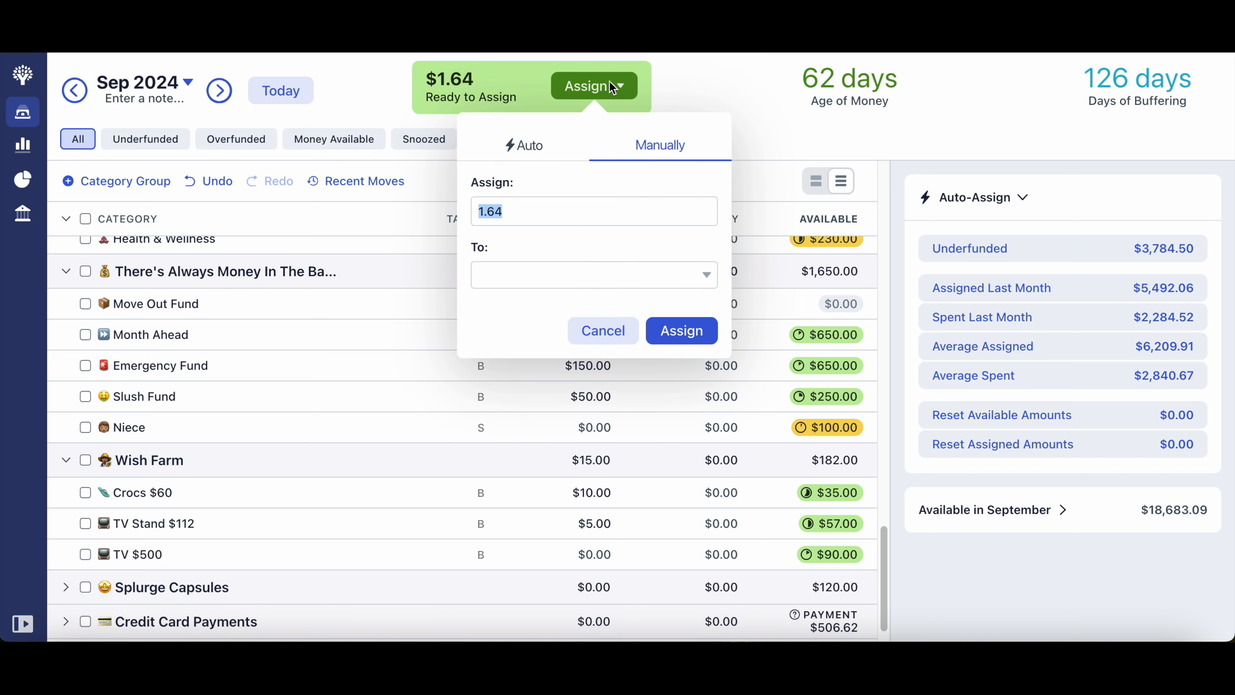
{"action": "left_click", "coordinate": [593, 263]}
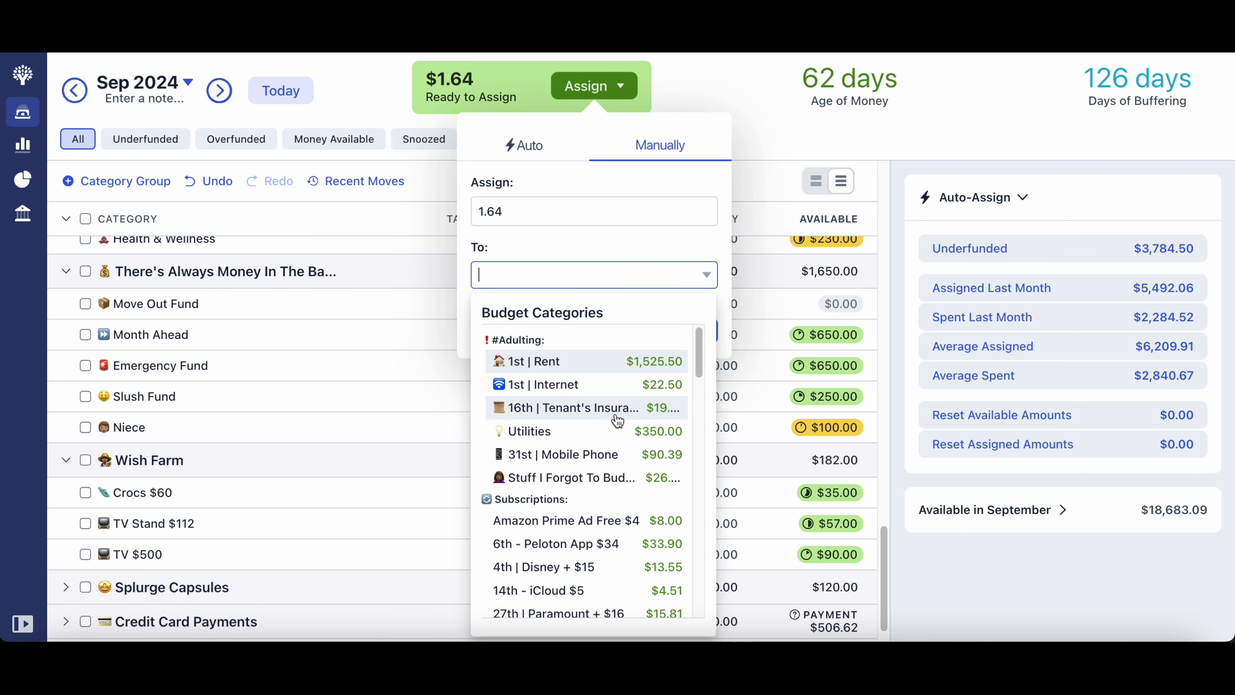
{"action": "left_click", "coordinate": [609, 478]}
{"action": "left_click", "coordinate": [682, 332]}
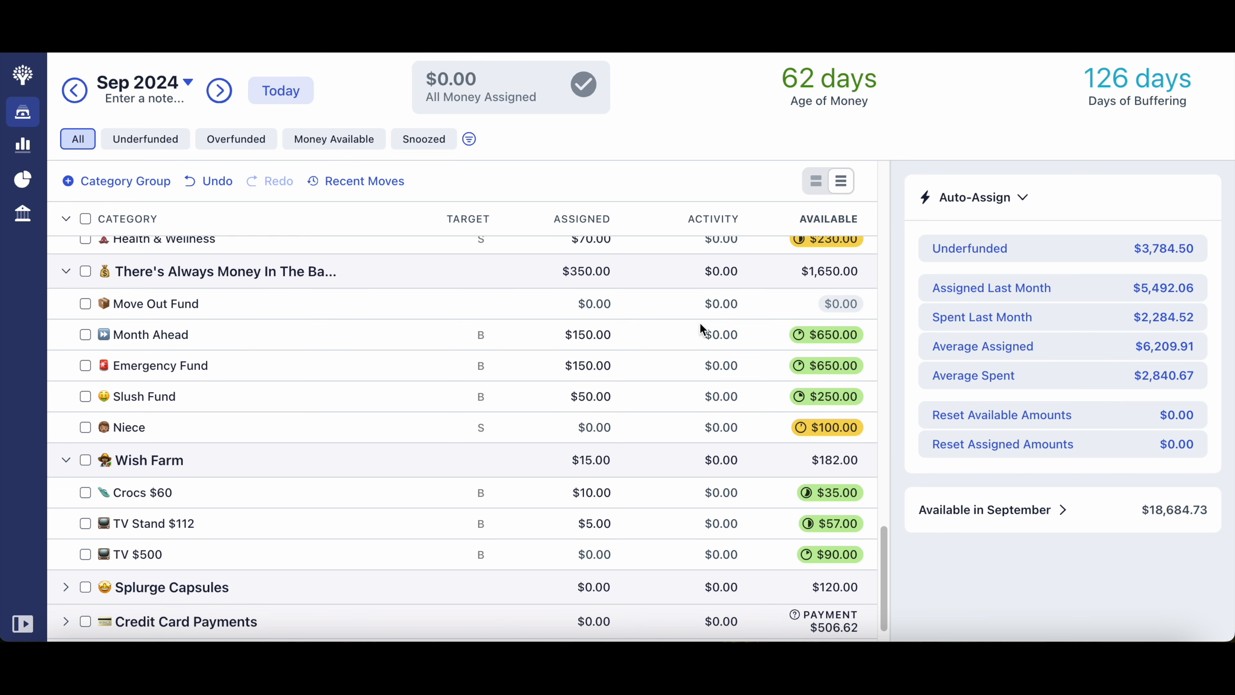
{"action": "scroll", "coordinate": [700, 323], "scroll_direction": "up", "scroll_amount": 15}
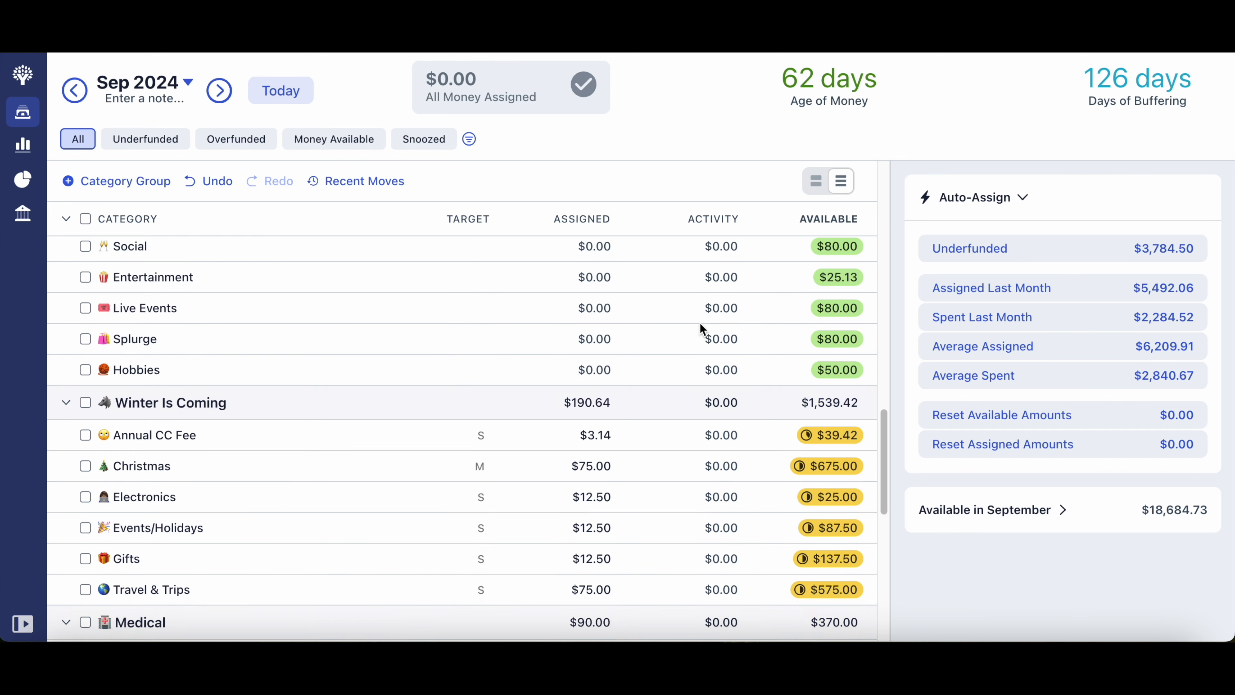
{"action": "scroll", "coordinate": [700, 323], "scroll_direction": "up", "scroll_amount": 5}
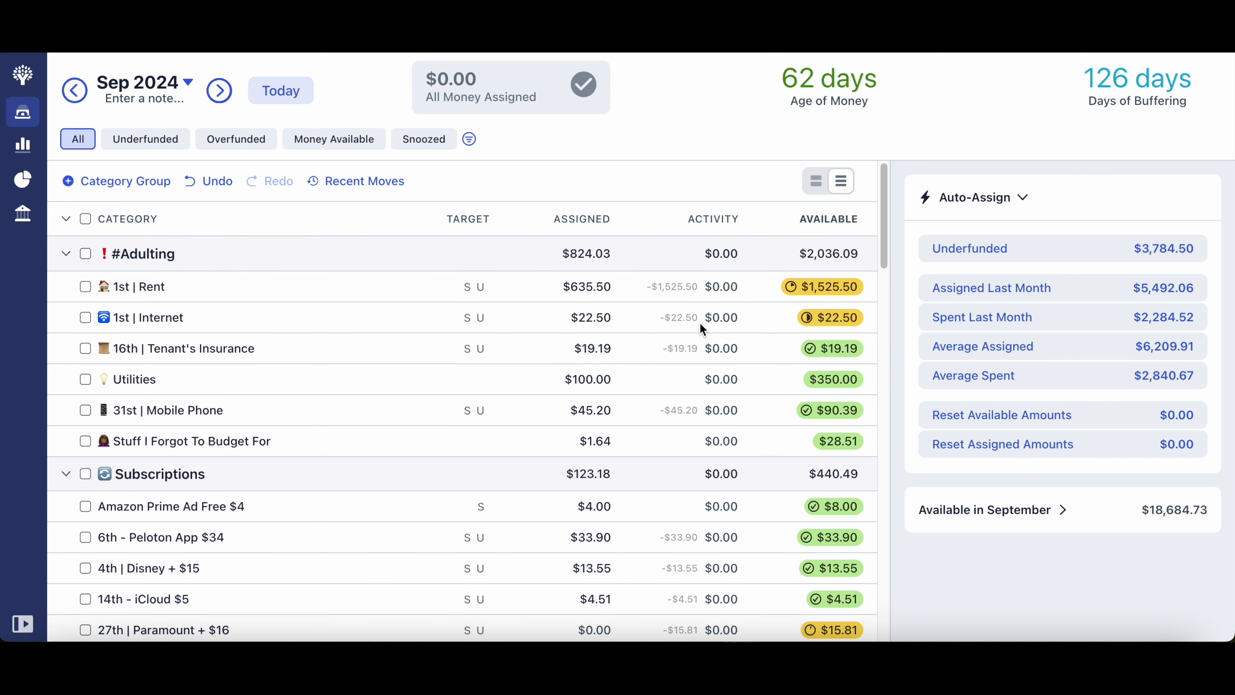